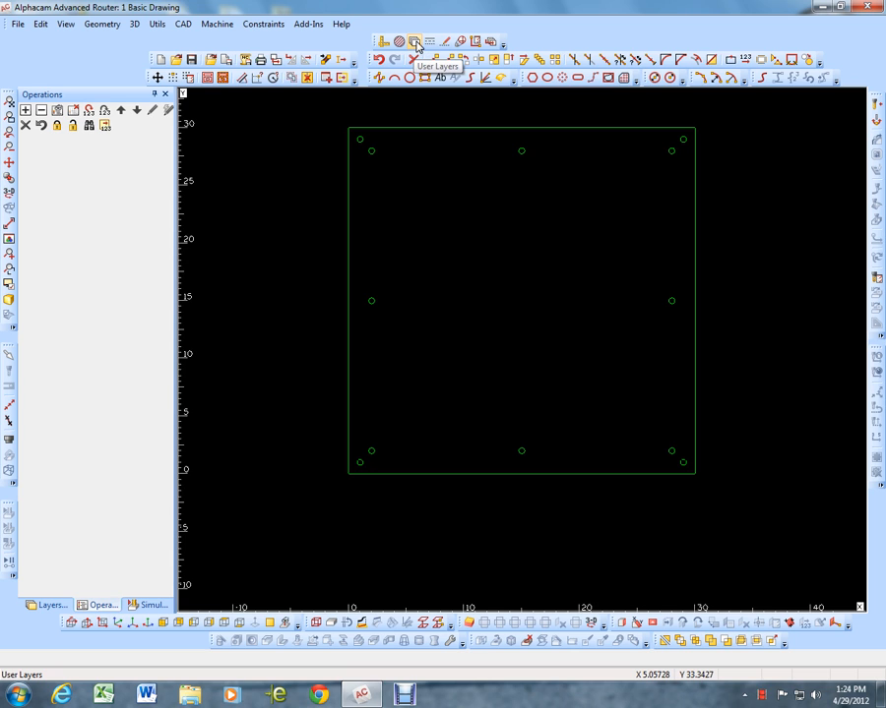
# - Create a user layer named Holes with an orange color and make it the active layer
pyautogui.click(414, 43)
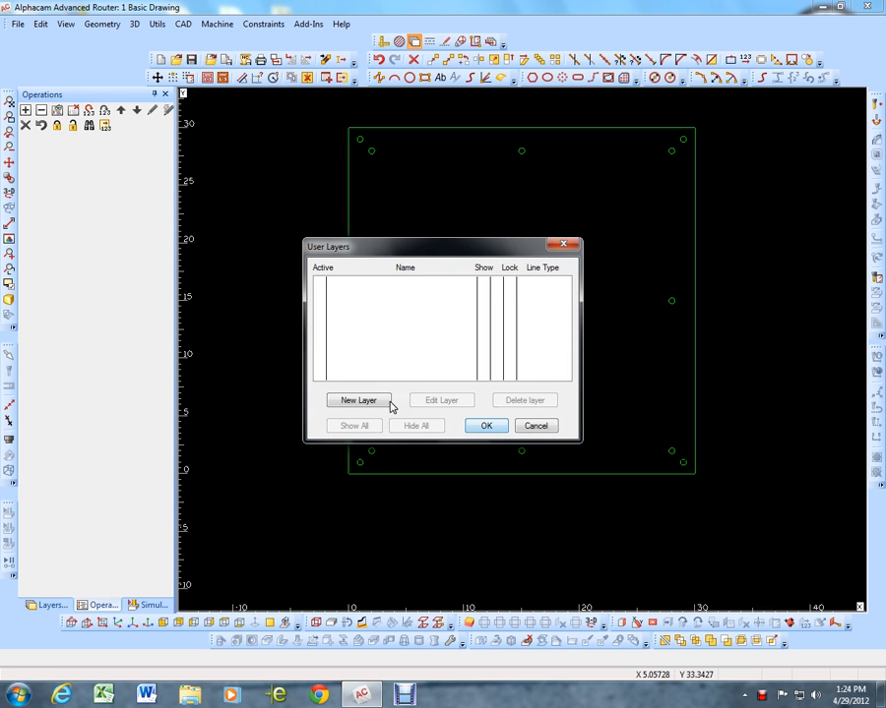
pyautogui.click(358, 406)
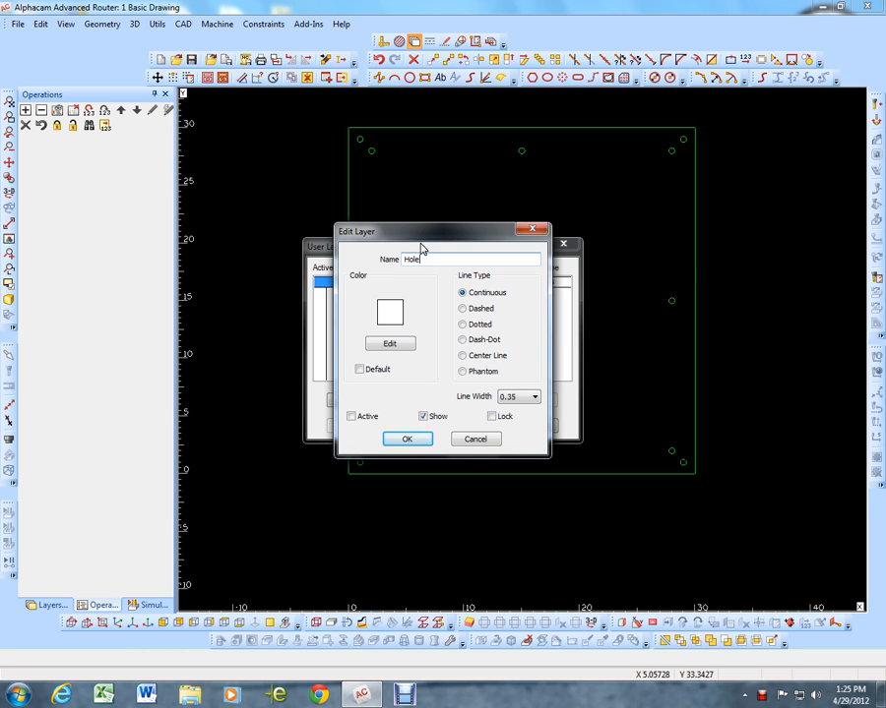
pyautogui.click(391, 343)
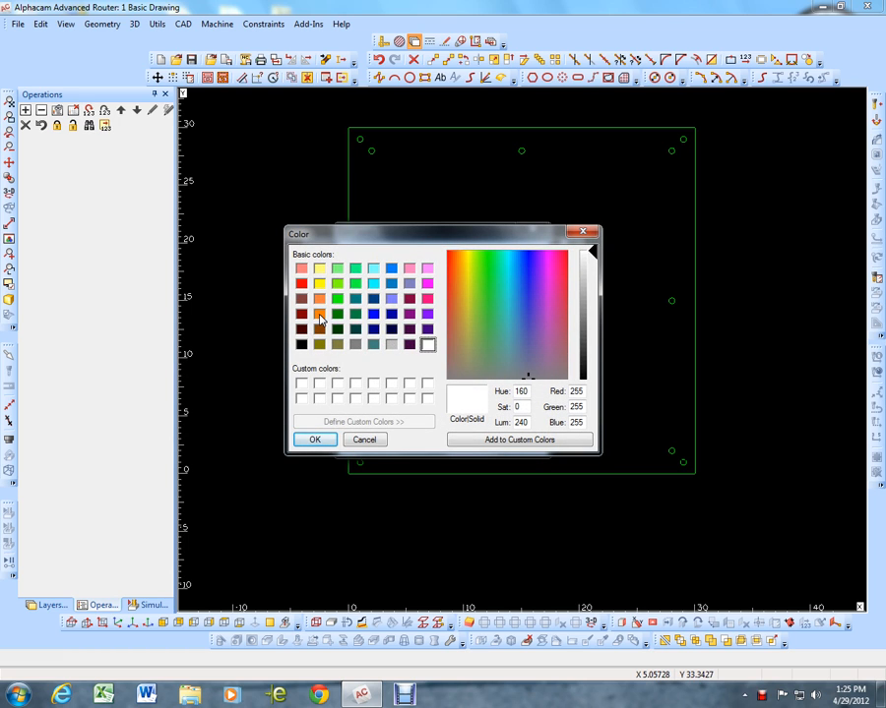
pyautogui.click(320, 314)
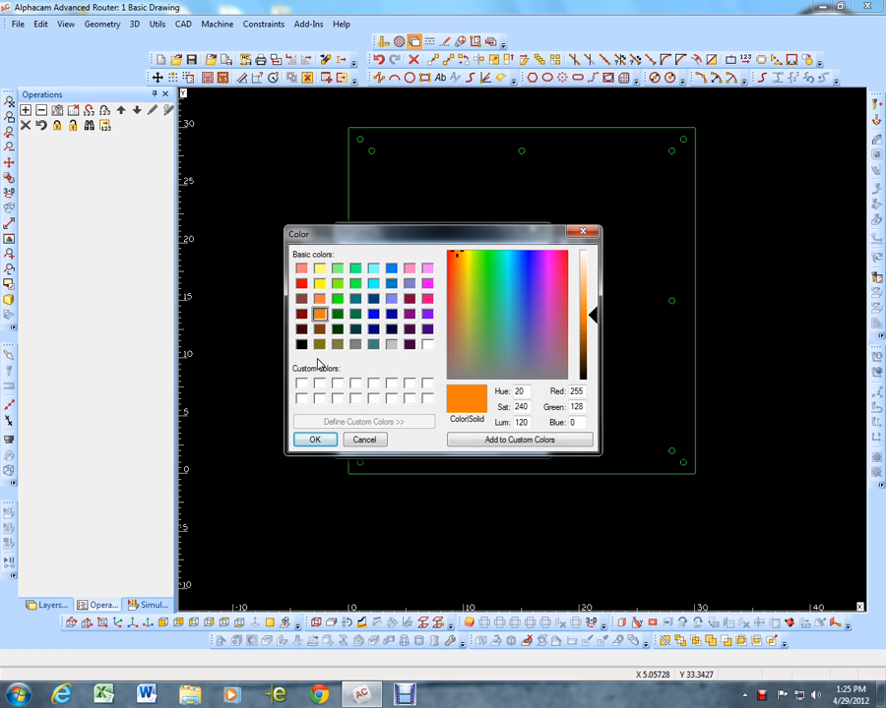
pyautogui.click(315, 440)
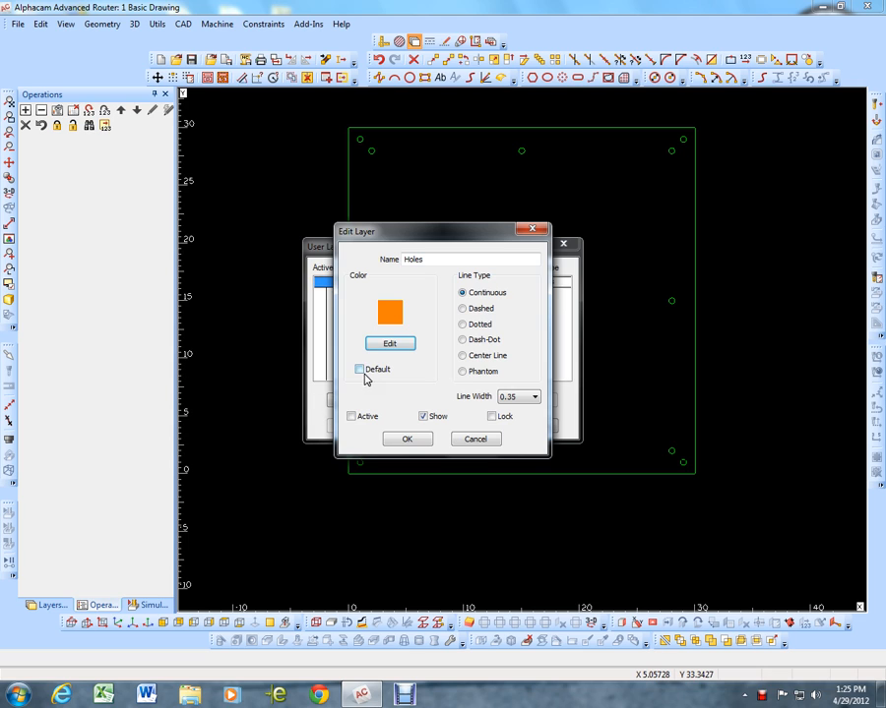
pyautogui.click(356, 418)
pyautogui.click(407, 441)
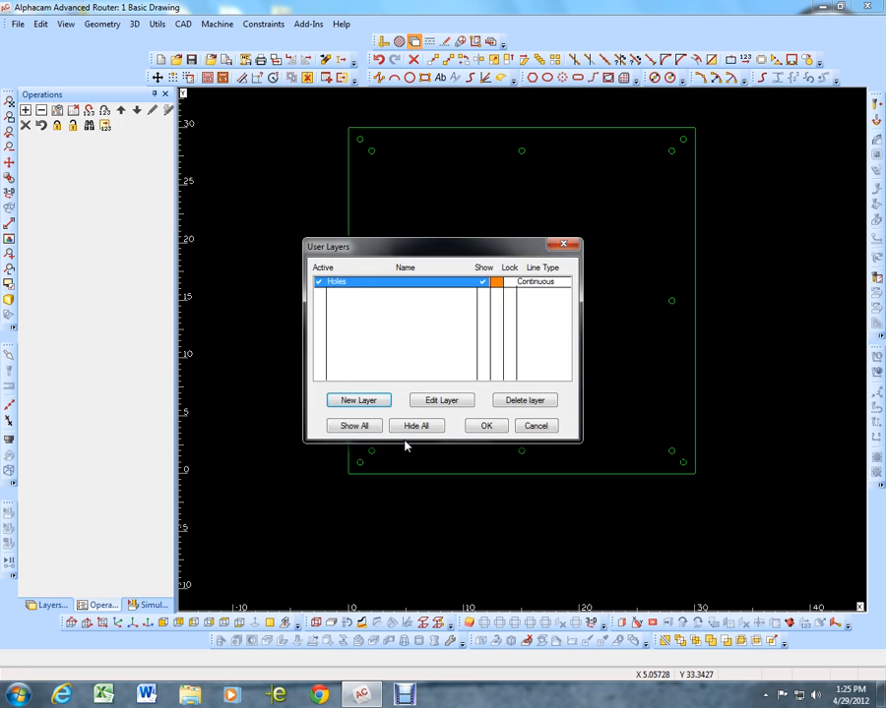
pyautogui.click(478, 433)
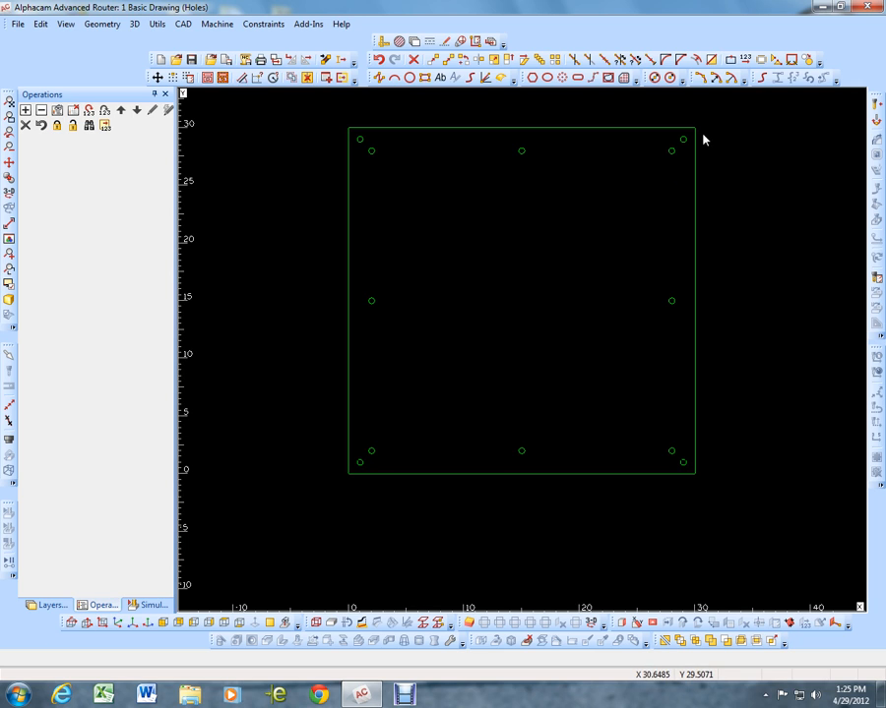
# - Draw a two-segment open line inside the square on the Holes layer and undo it
pyautogui.click(379, 78)
pyautogui.click(428, 223)
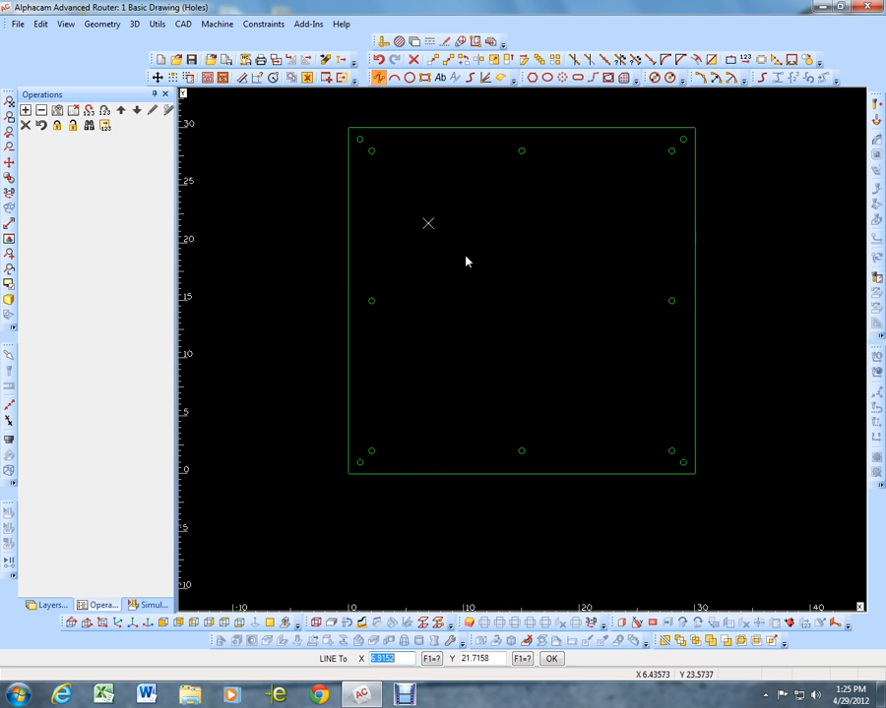
pyautogui.click(582, 332)
pyautogui.click(603, 228)
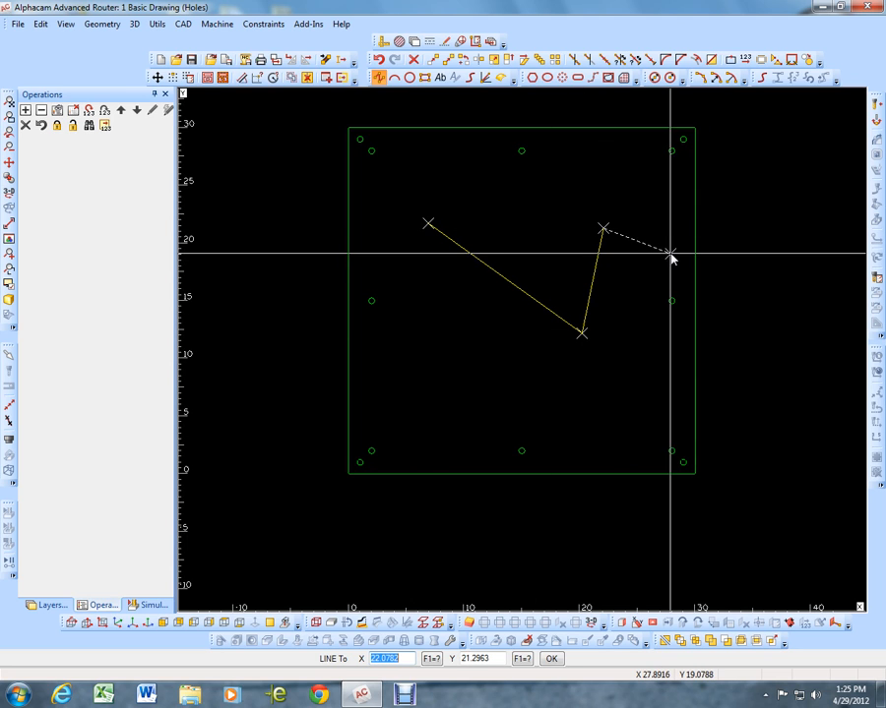
pyautogui.press('Escape')
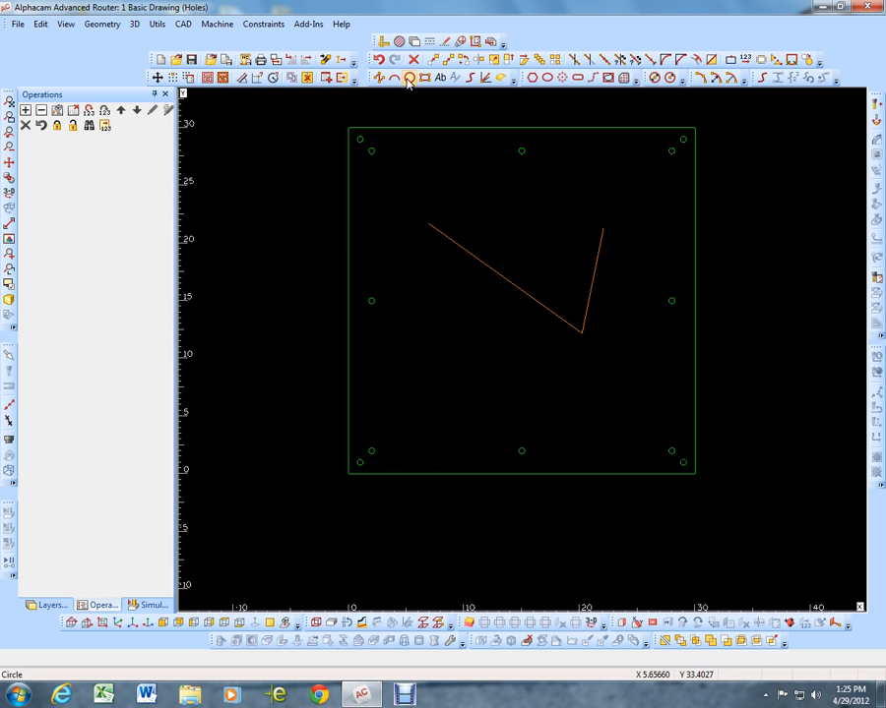
pyautogui.click(378, 59)
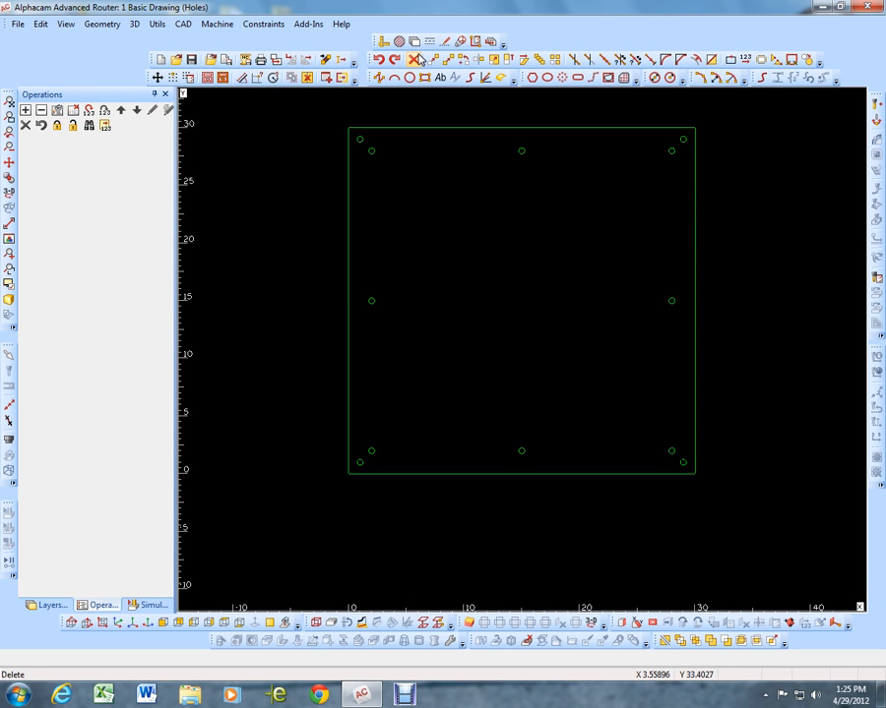
# - Configure the Change command to convert from Geometry to the Active User Layer
pyautogui.click(712, 61)
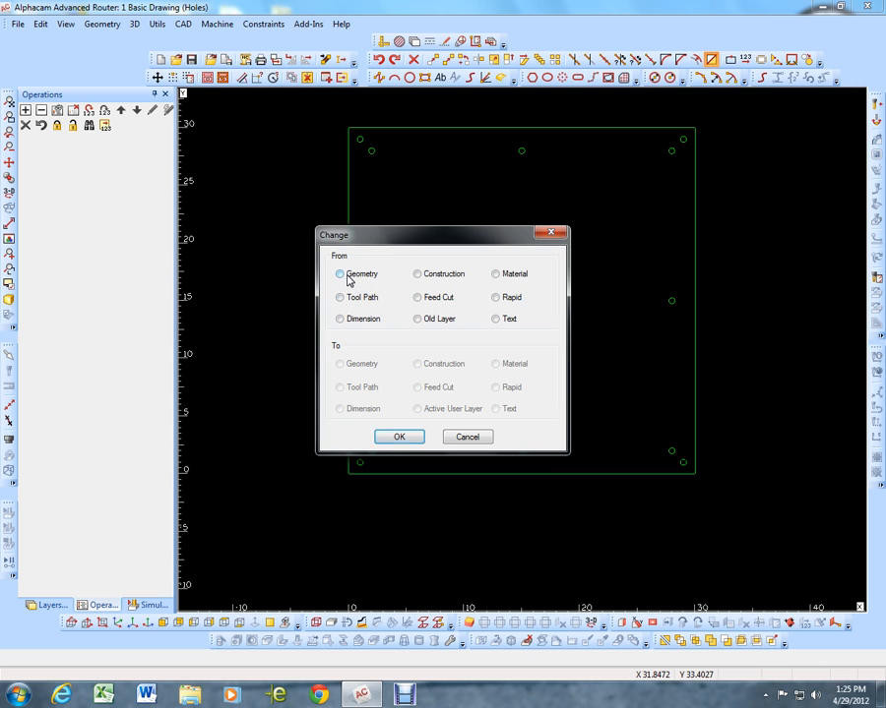
pyautogui.click(348, 279)
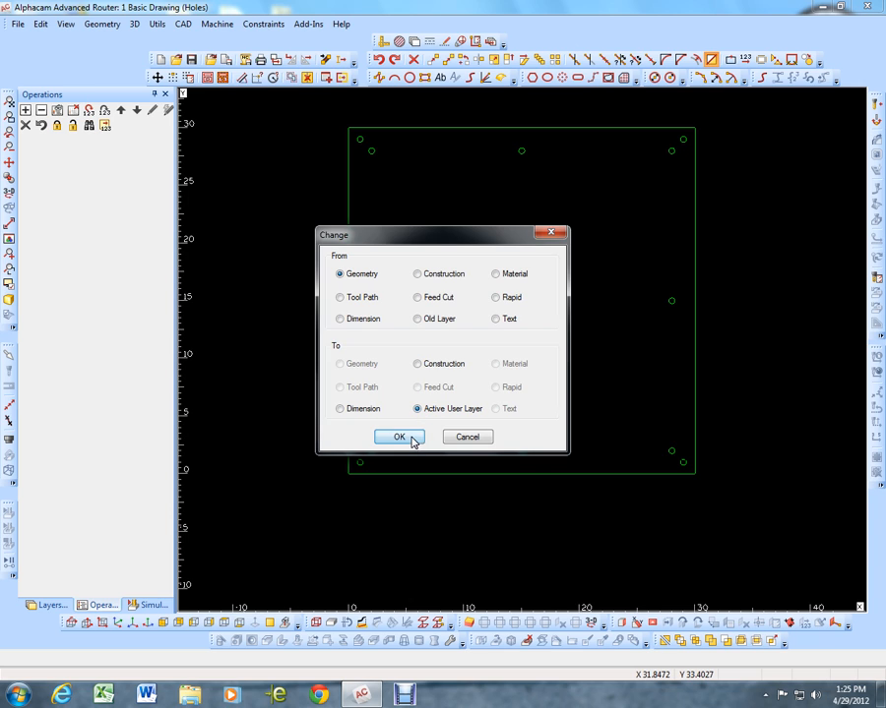
pyautogui.click(409, 438)
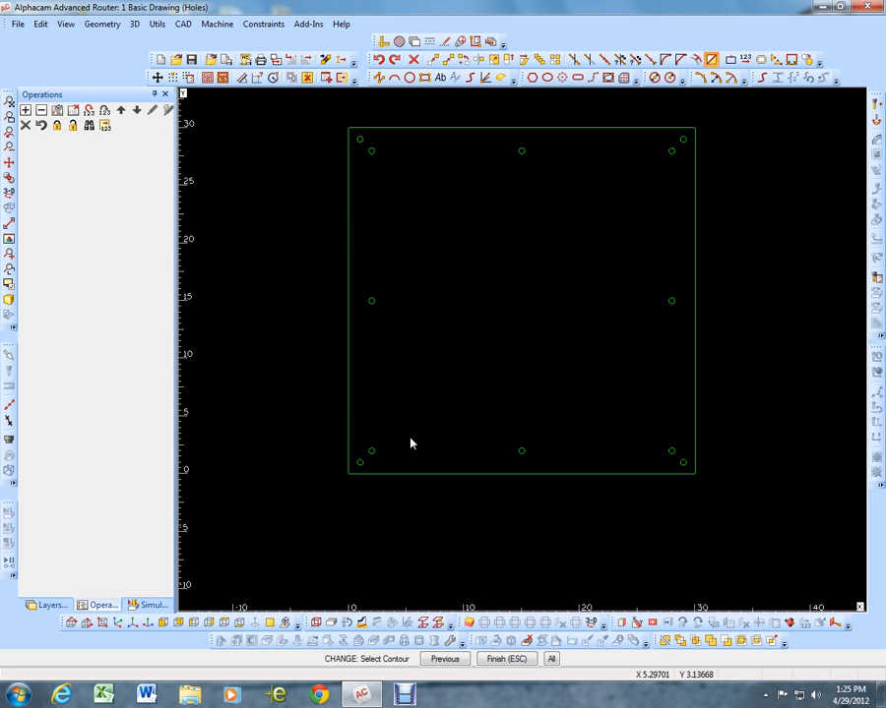
# - Check which user layer is active in the layer tree and the User Layers settings
pyautogui.click(47, 606)
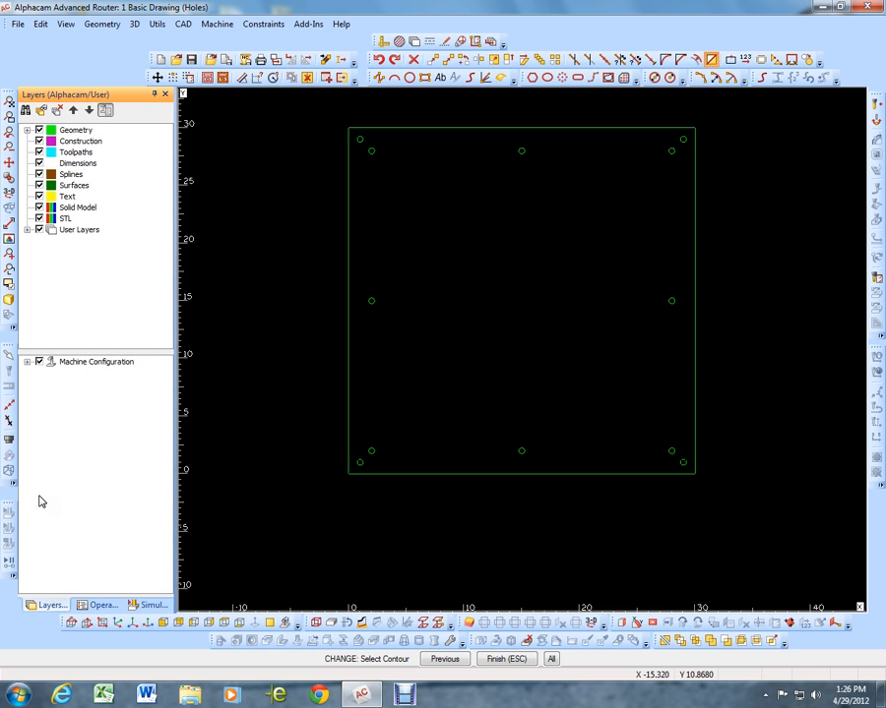
pyautogui.click(27, 230)
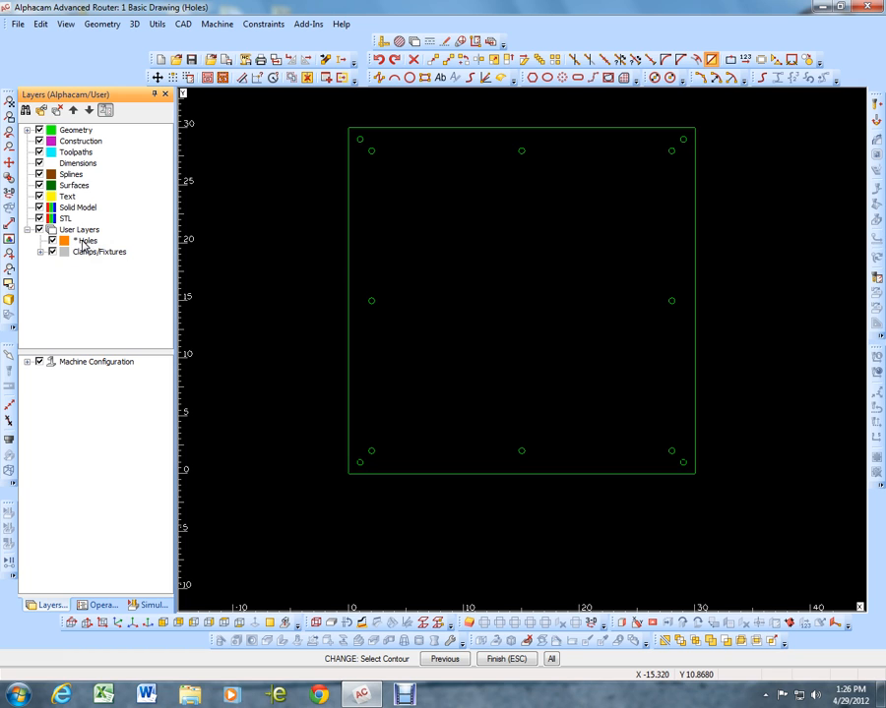
pyautogui.click(415, 45)
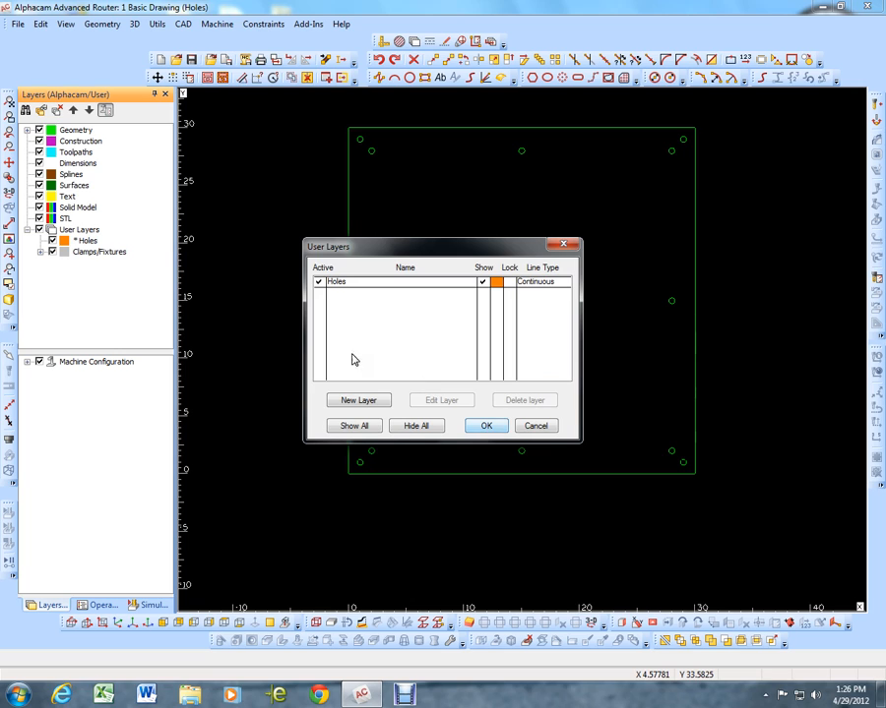
pyautogui.click(485, 426)
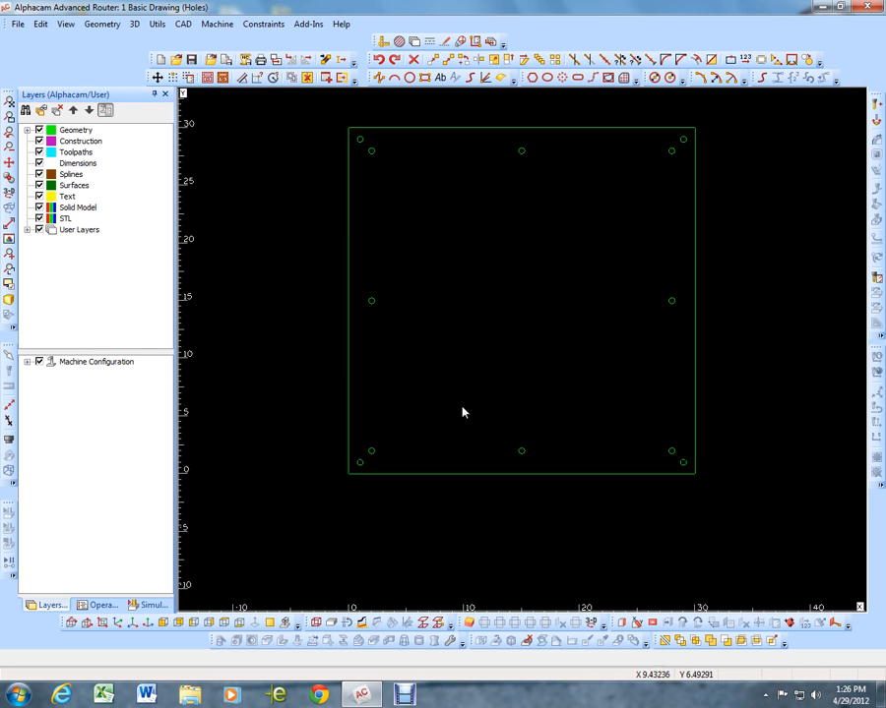
# - Change all the hole circles inside the square from Geometry to the active Holes layer
pyautogui.click(712, 59)
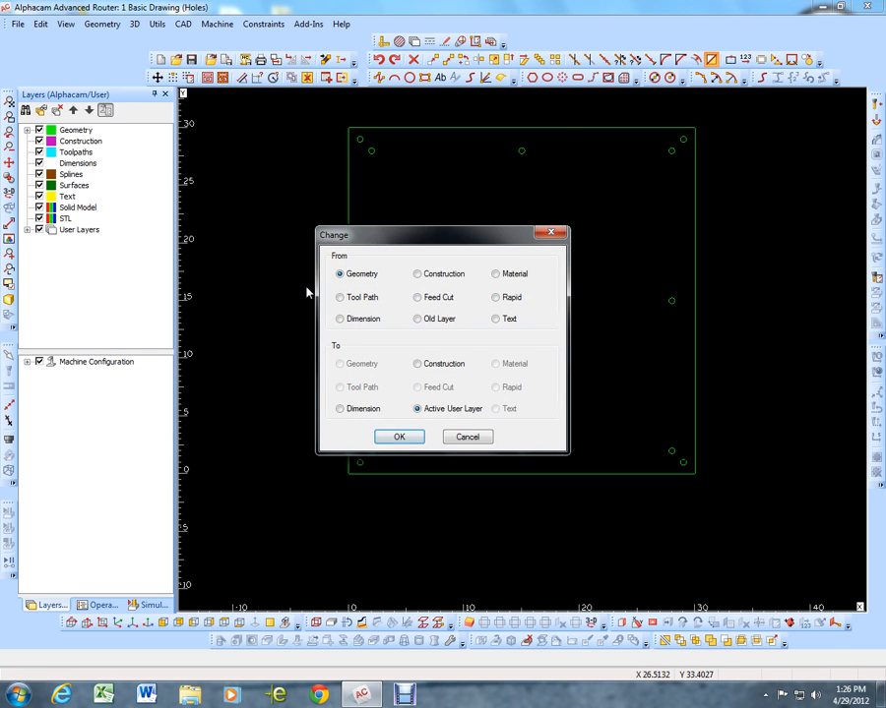
pyautogui.click(404, 437)
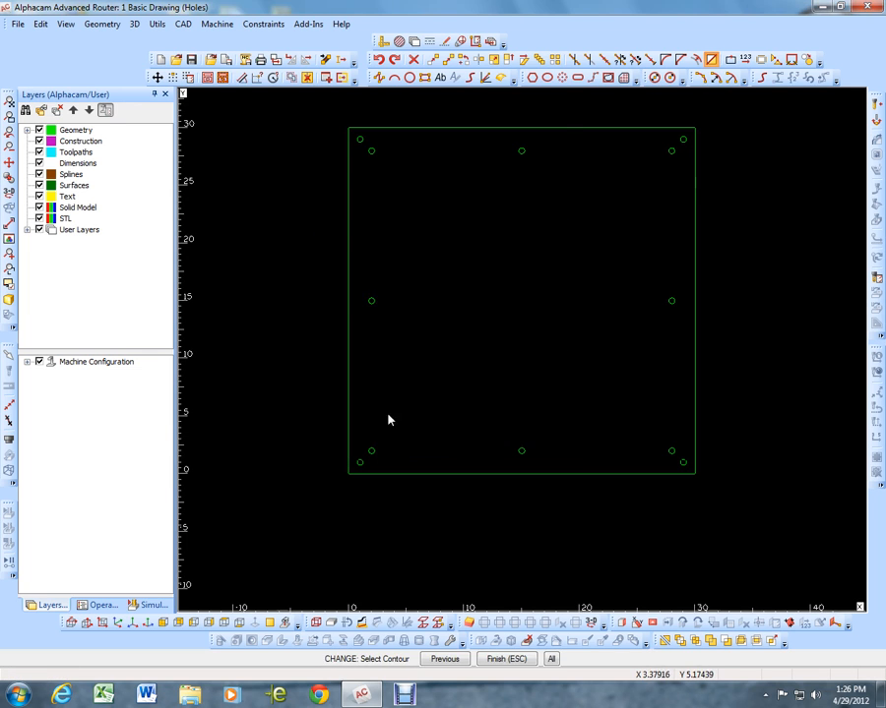
pyautogui.click(333, 120)
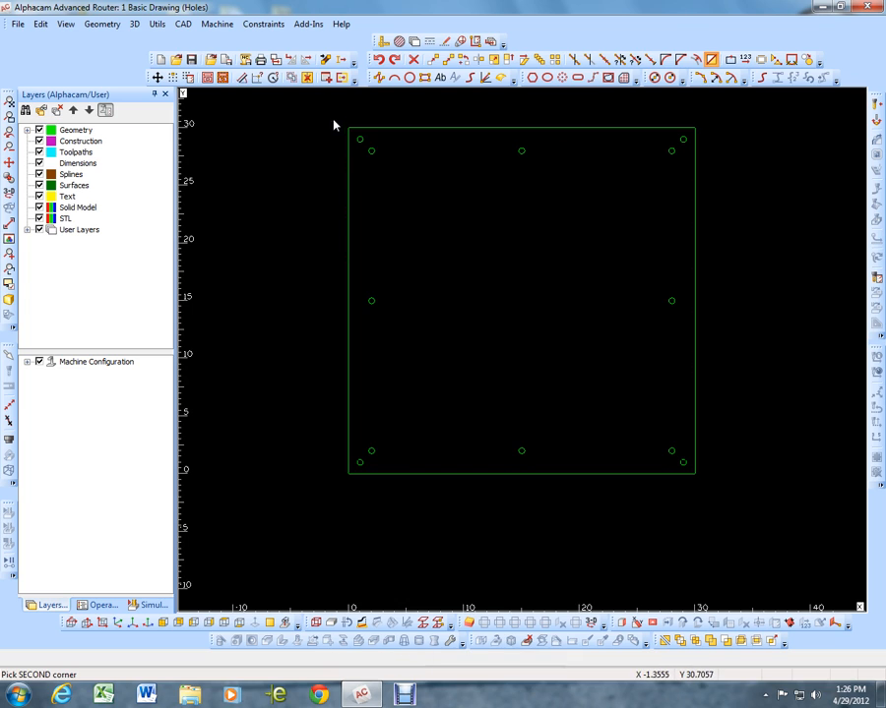
pyautogui.click(717, 473)
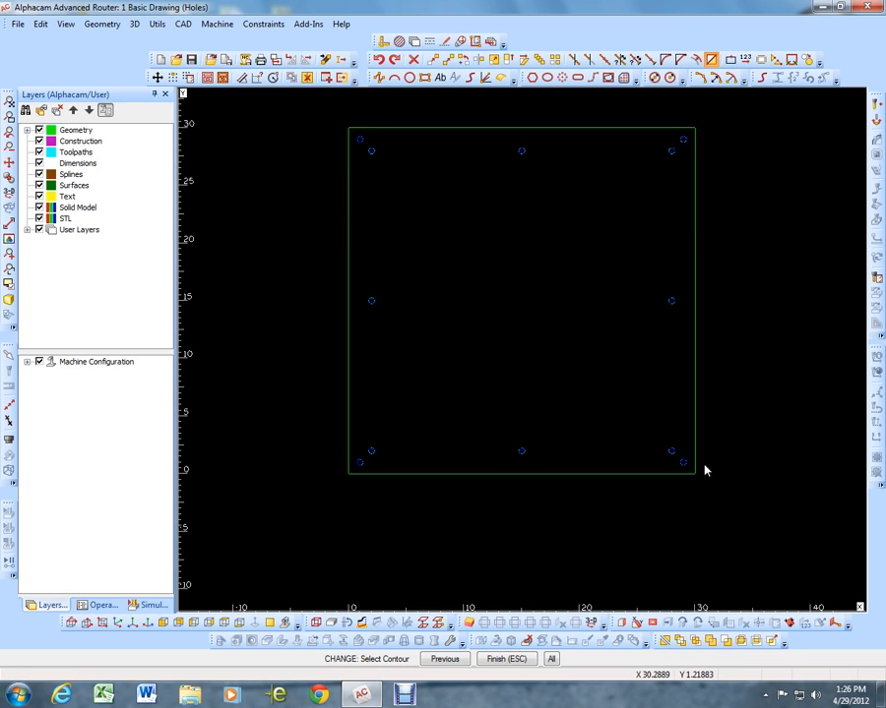
pyautogui.press('Escape')
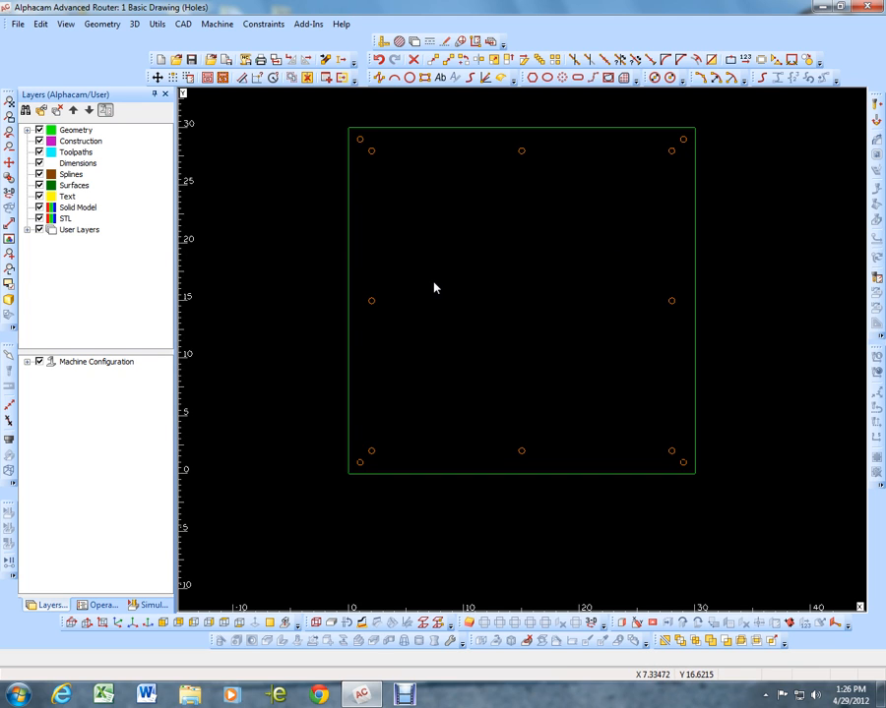
# - Create a second user layer named Body with a green color and make it the active layer
pyautogui.click(414, 41)
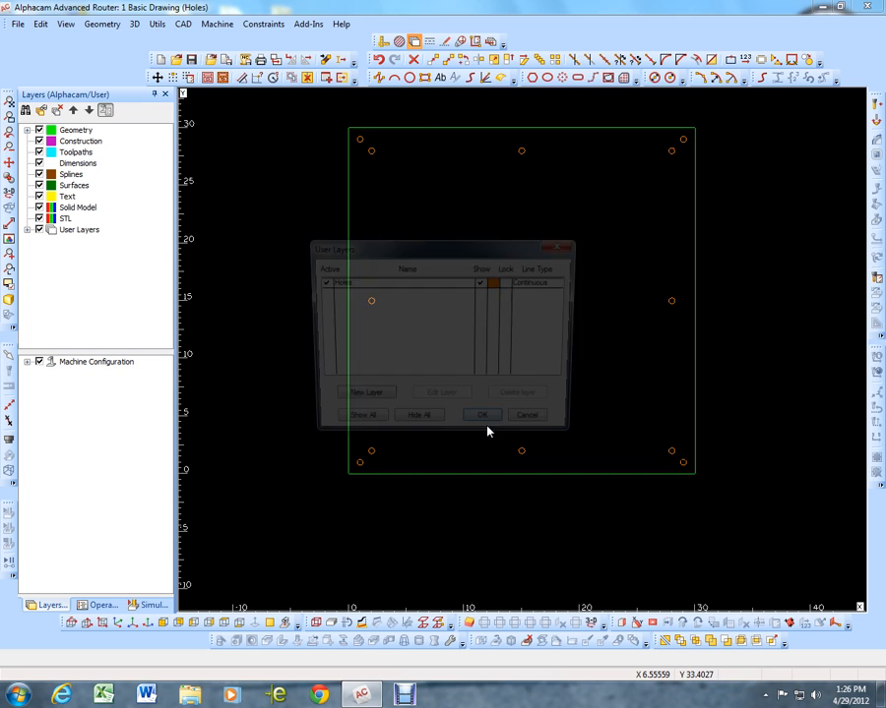
pyautogui.click(372, 400)
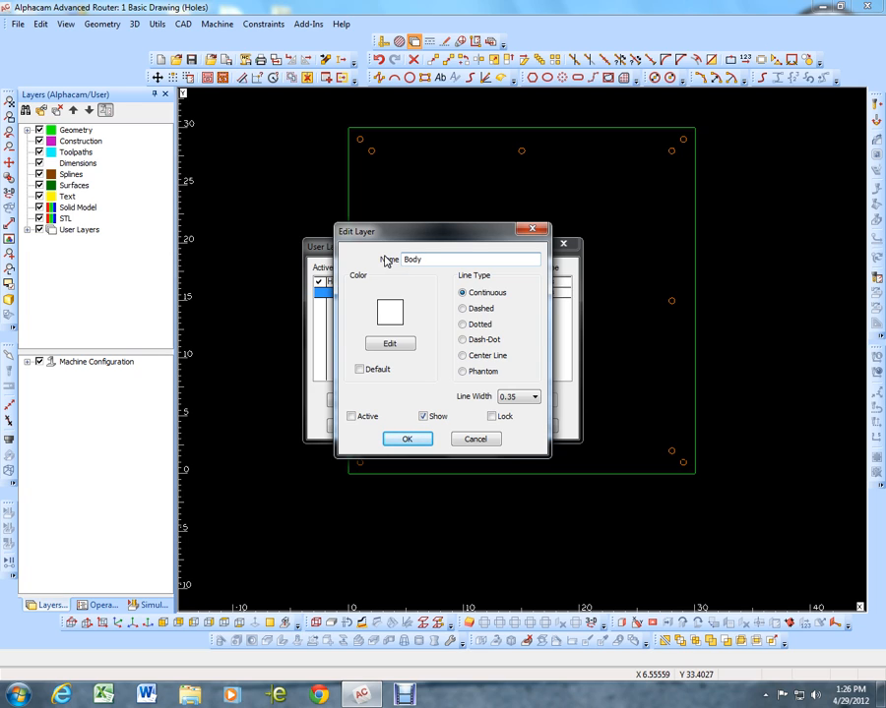
pyautogui.click(385, 346)
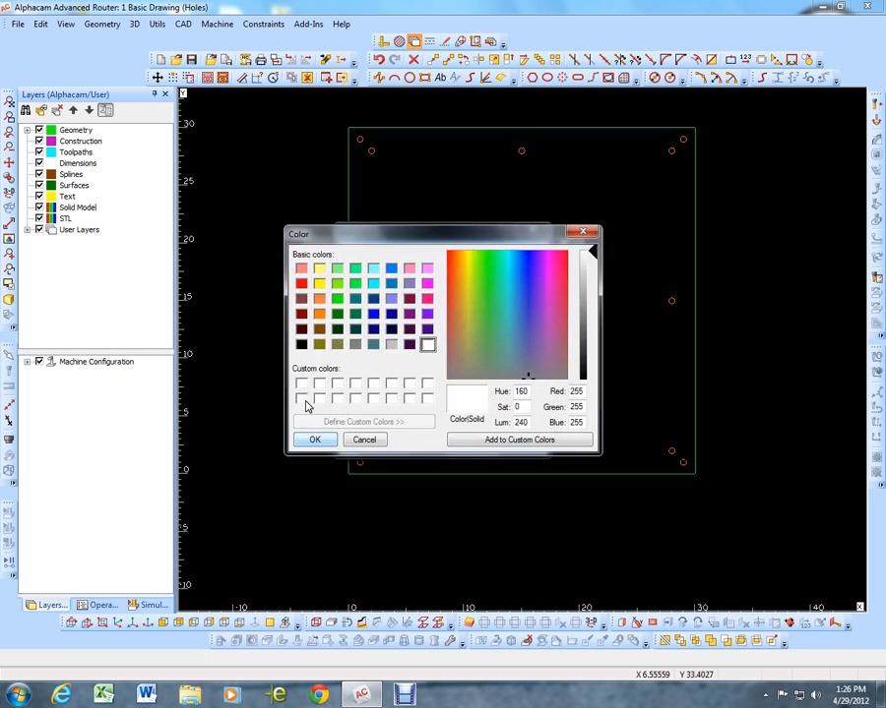
pyautogui.click(338, 299)
pyautogui.click(317, 440)
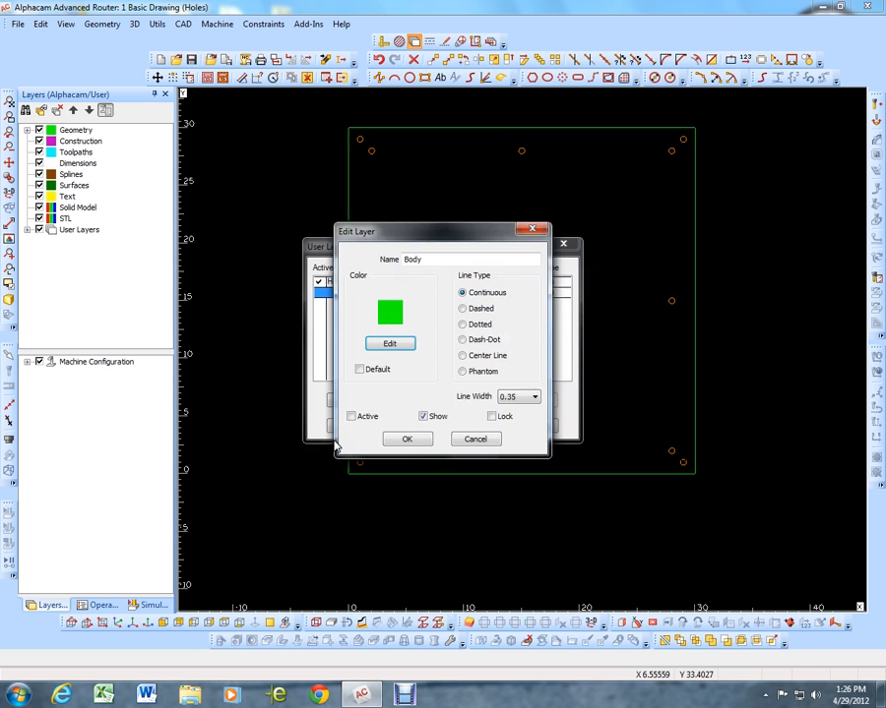
pyautogui.click(354, 418)
pyautogui.click(411, 440)
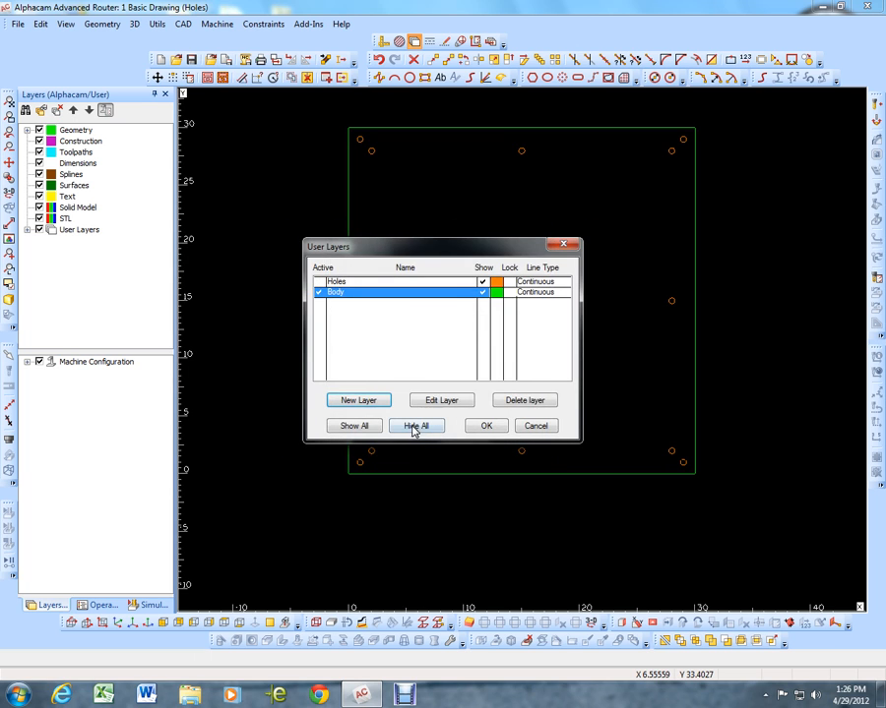
pyautogui.click(487, 426)
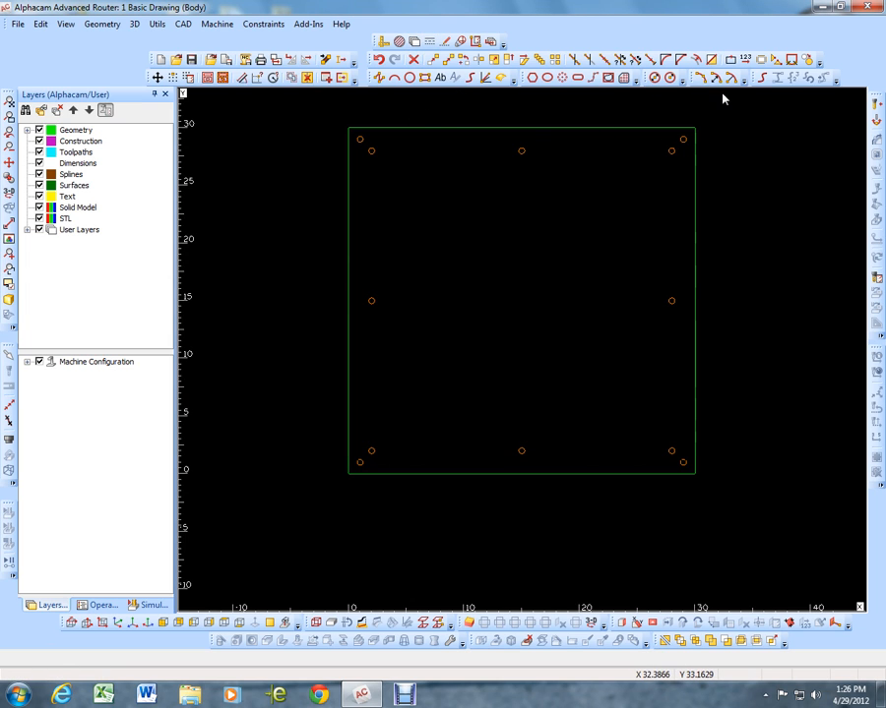
# - Change the outer square contour from Geometry to the active Body layer
pyautogui.click(712, 60)
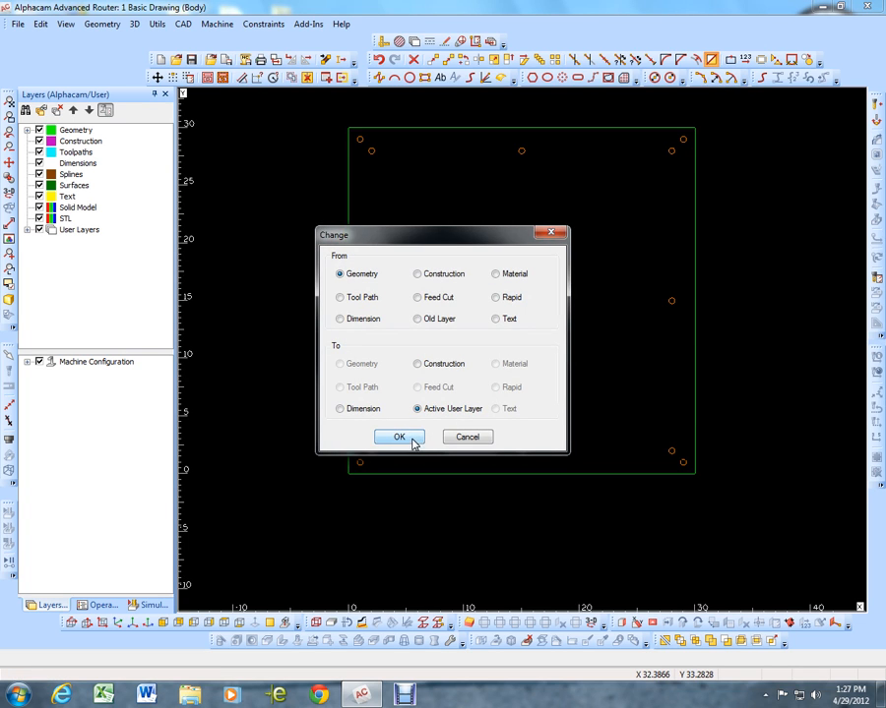
pyautogui.click(399, 437)
pyautogui.click(347, 413)
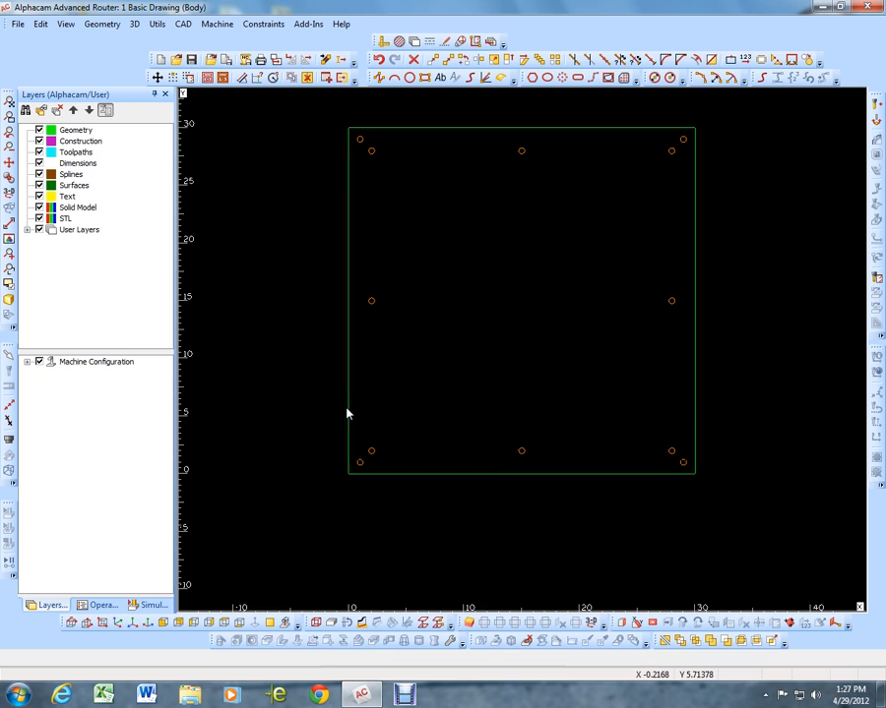
# - Deactivate the Body user layer so that no user layer is active
pyautogui.click(27, 231)
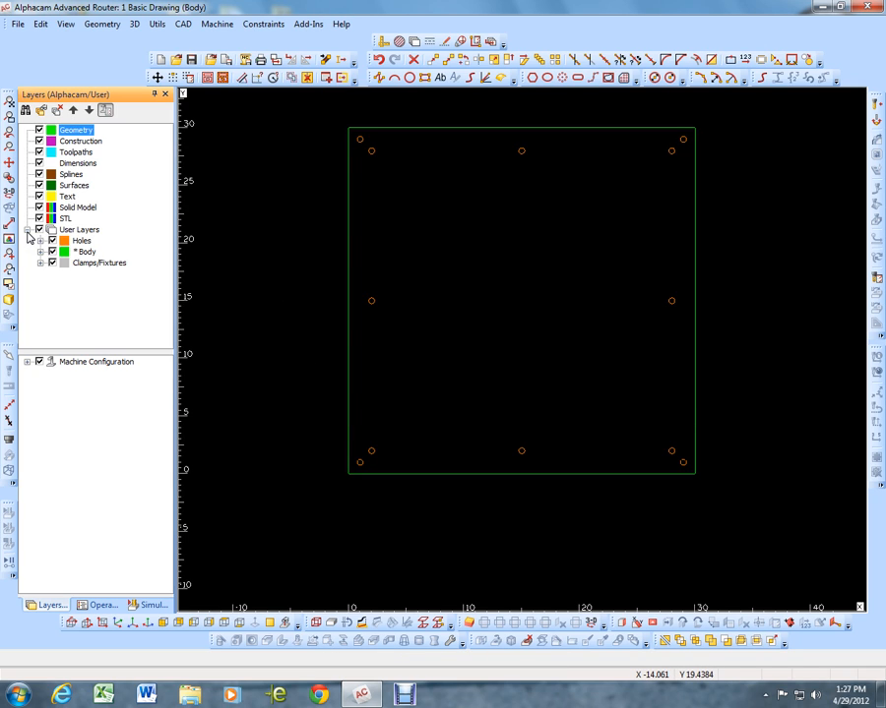
pyautogui.rightClick(84, 256)
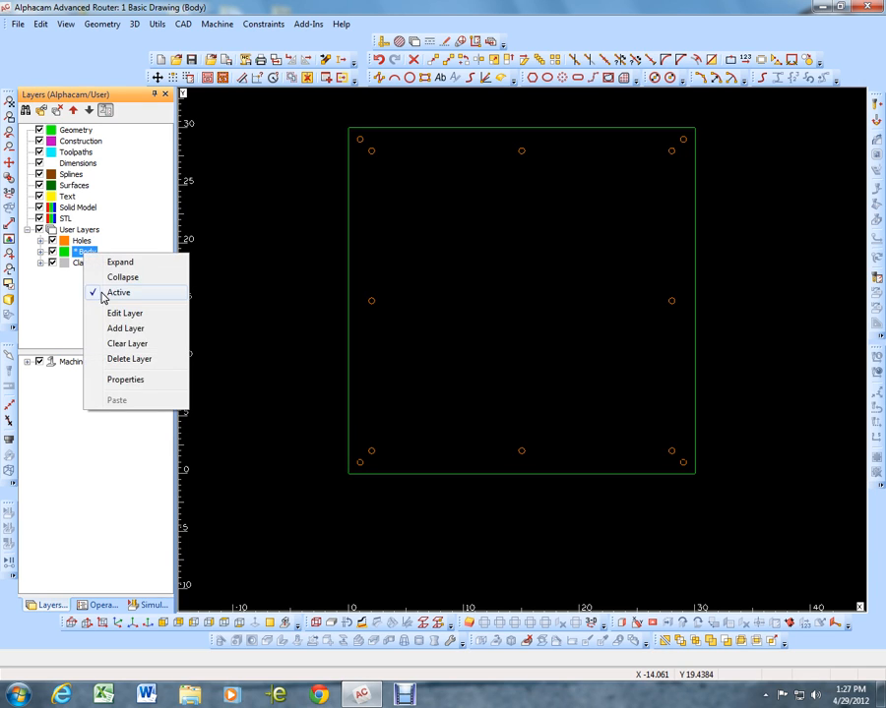
pyautogui.click(94, 294)
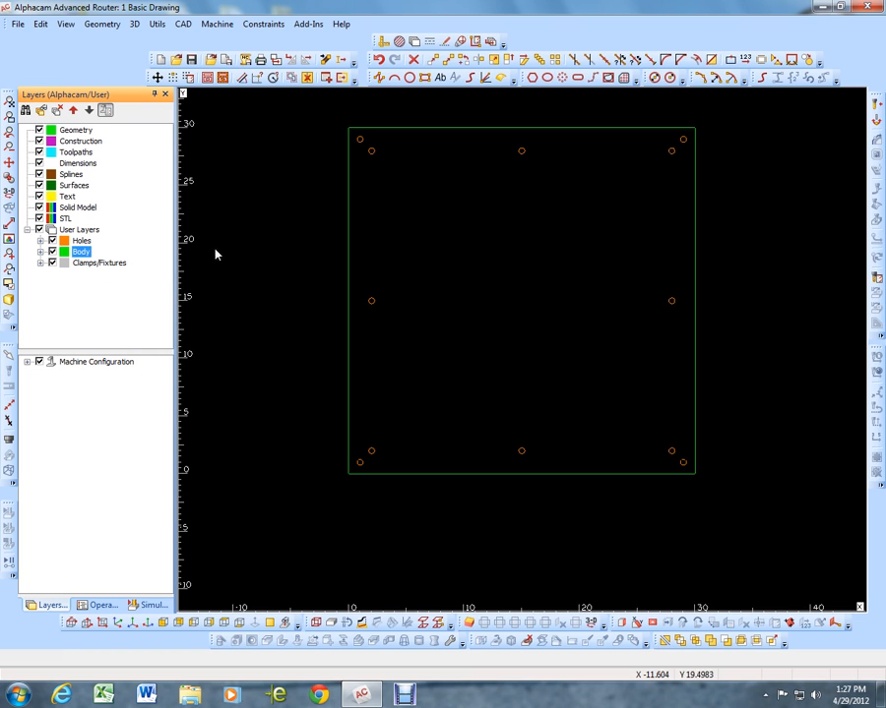
# - Draw a two-segment line from outside the square's left edge into its interior with no user layer active
pyautogui.click(379, 77)
pyautogui.click(453, 219)
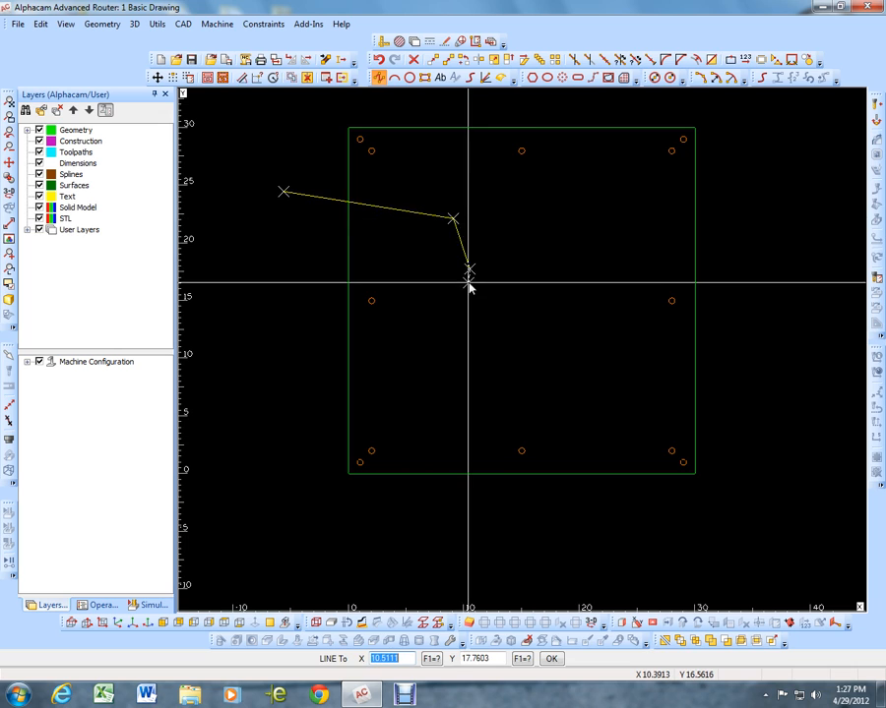
pyautogui.click(470, 267)
pyautogui.press('Escape')
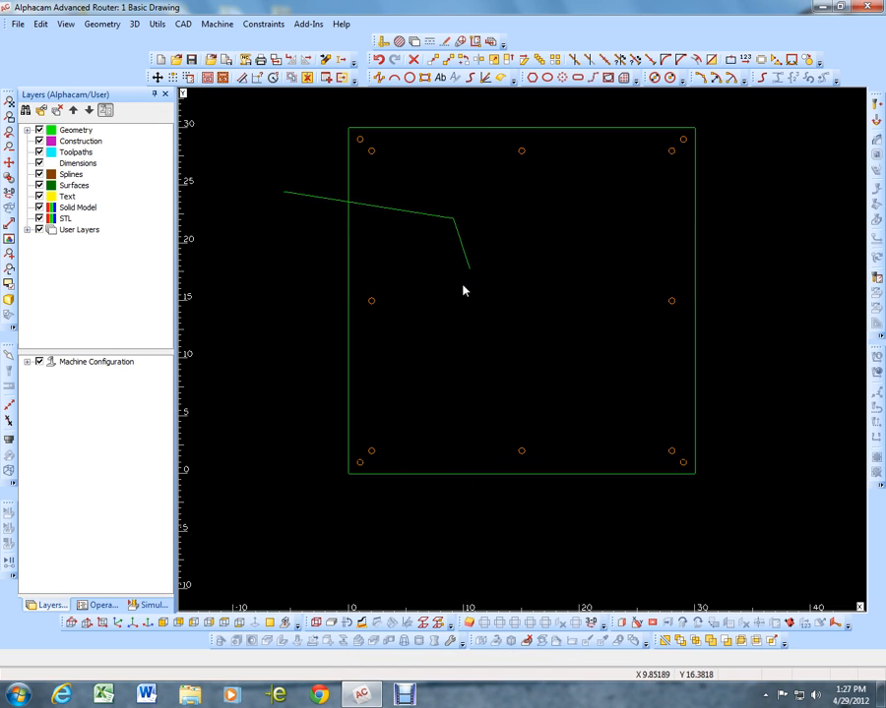
# - Turn the Geometry layer's visibility off and on again, and undo the two-segment line
pyautogui.click(39, 132)
pyautogui.click(39, 132)
pyautogui.click(379, 59)
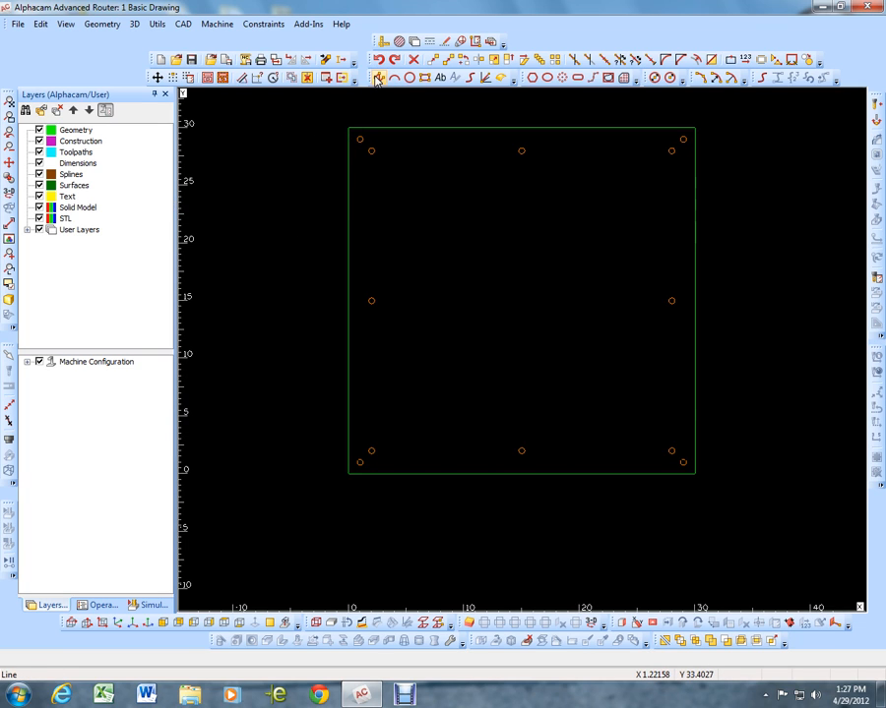
# - Draw a 96 by 48 sheet rectangle with its first corner at X 0, Y 0 and its second at X 96, Y 48
pyautogui.scroll(-3, 380, 246)
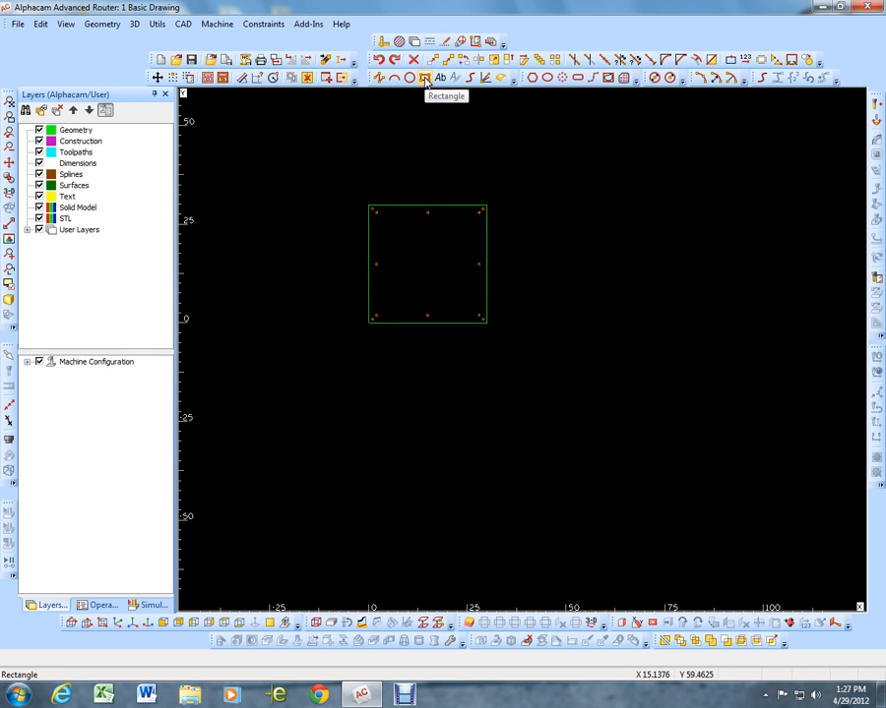
pyautogui.click(425, 78)
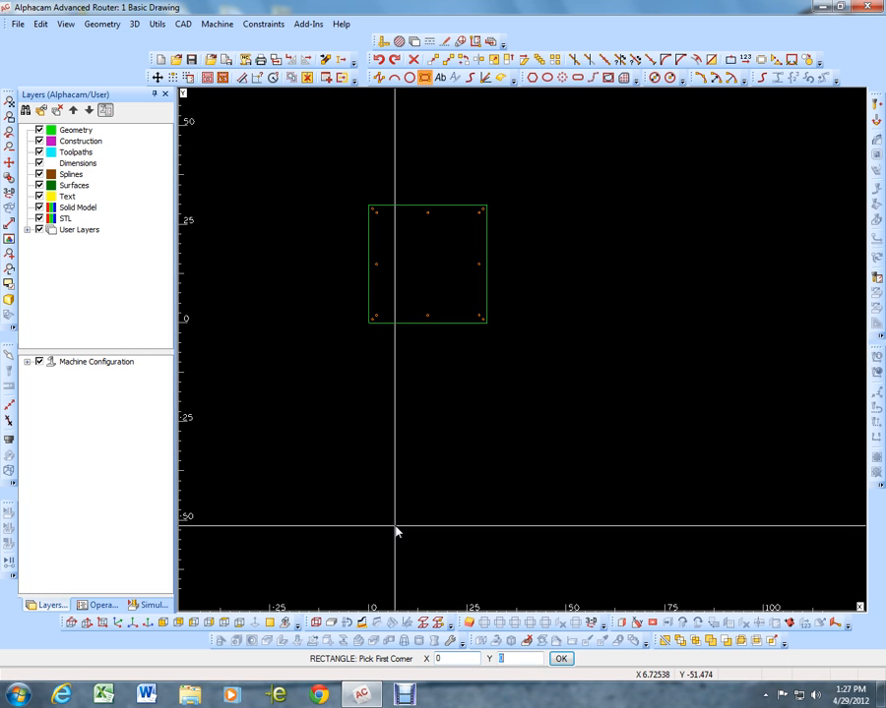
pyautogui.press('Return')
pyautogui.write('96')
pyautogui.press('Tab')
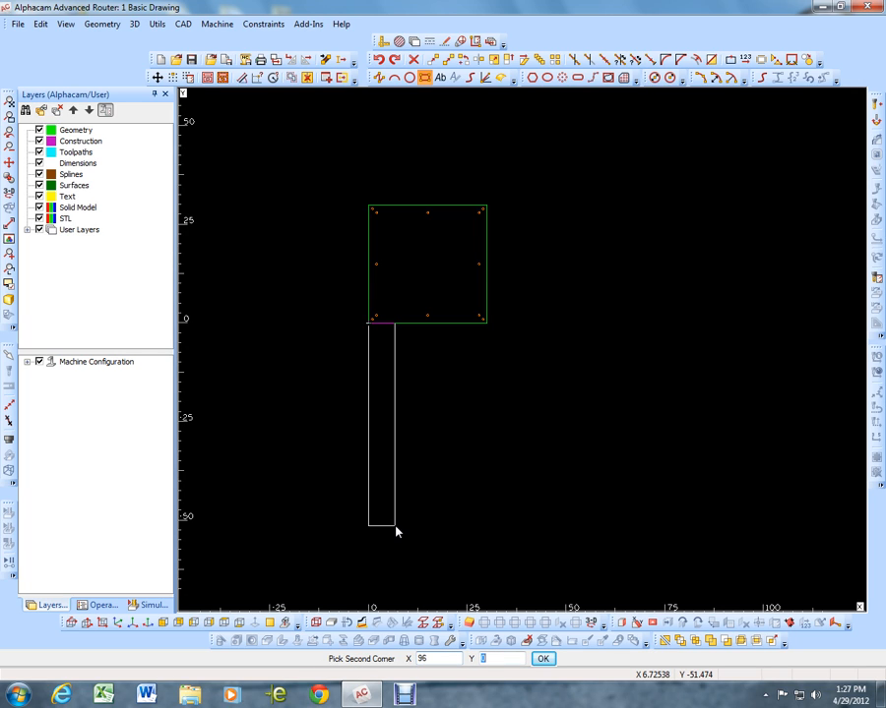
pyautogui.write('48')
pyautogui.press('Return')
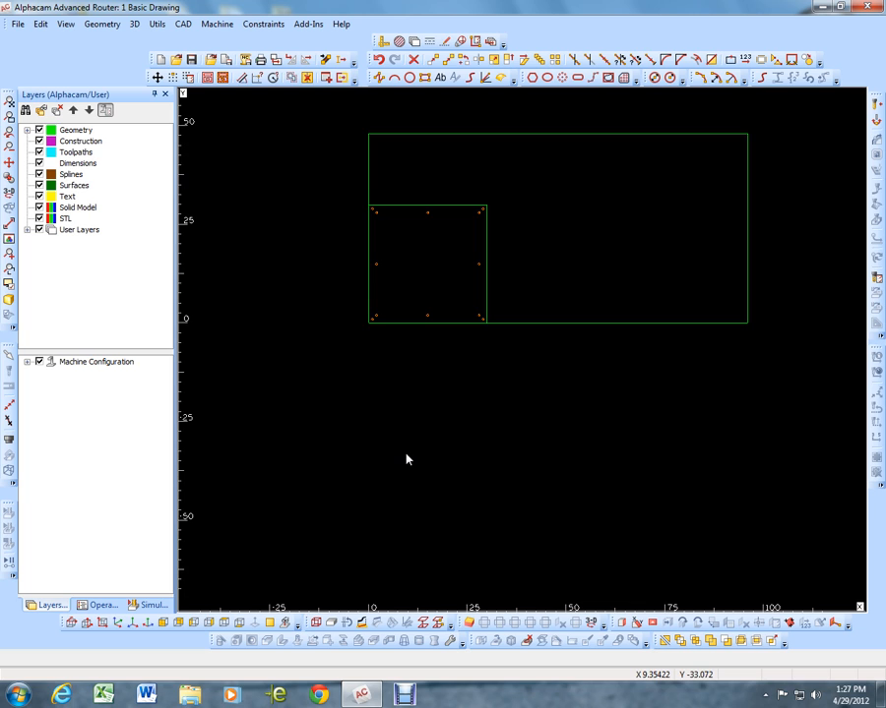
# - Move the square with all its holes about 49 units left and 10 up, clear of the sheet rectangle
pyautogui.click(434, 61)
pyautogui.click(346, 183)
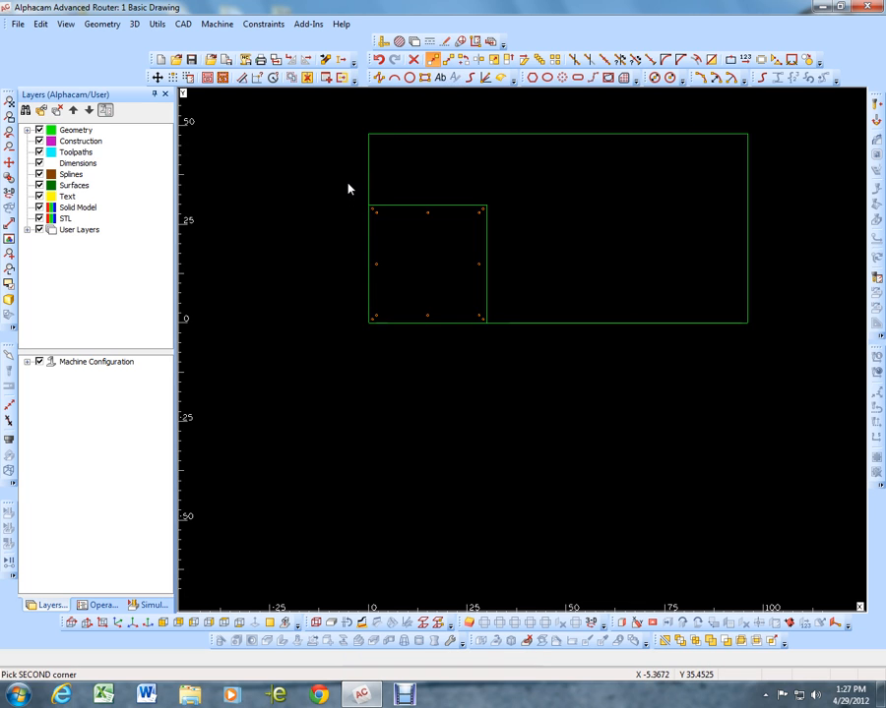
pyautogui.click(514, 363)
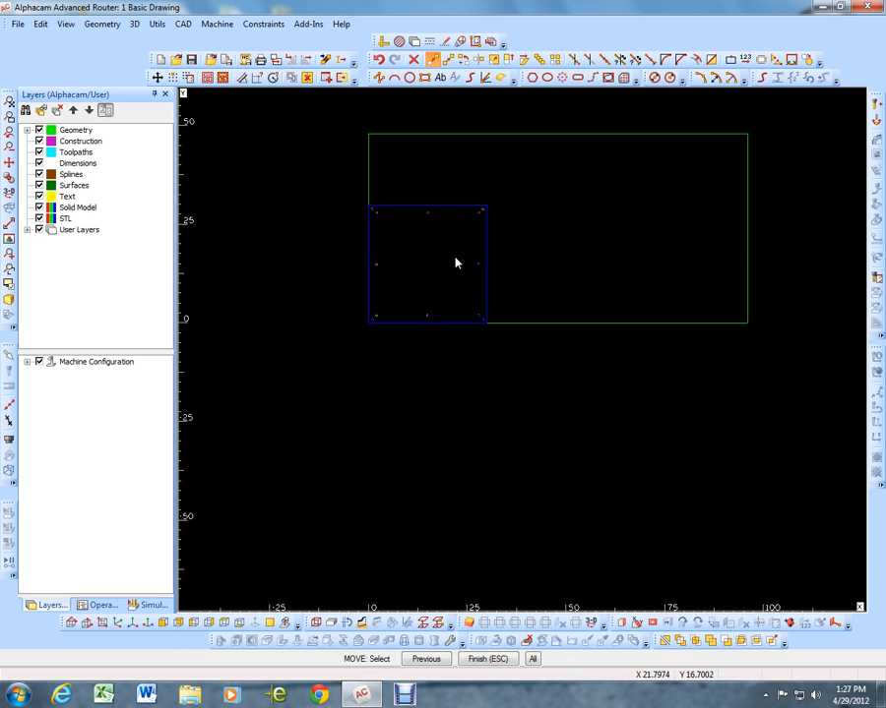
pyautogui.press('Escape')
pyautogui.click(605, 286)
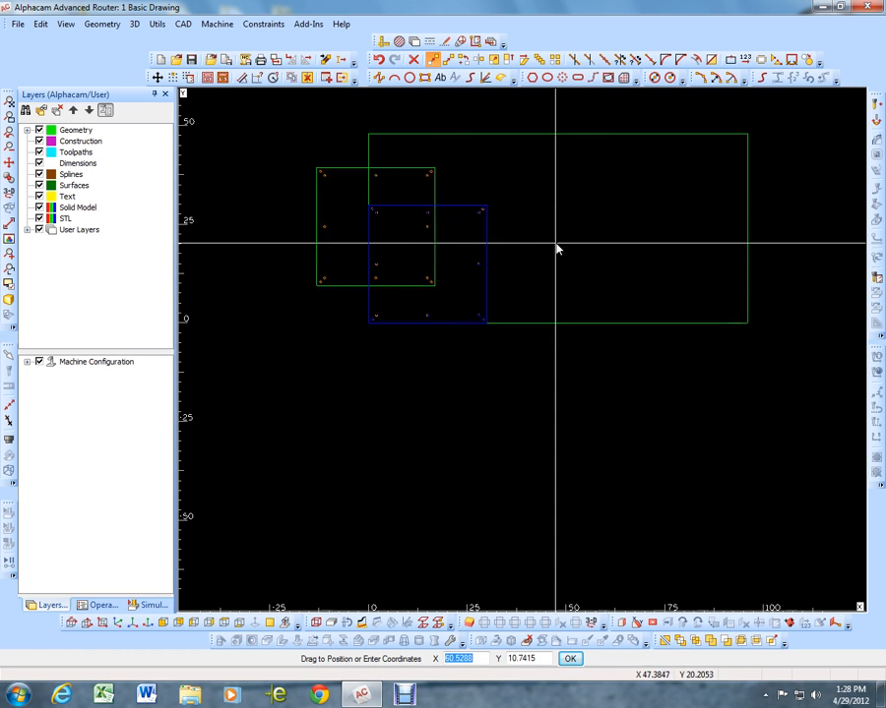
pyautogui.click(417, 241)
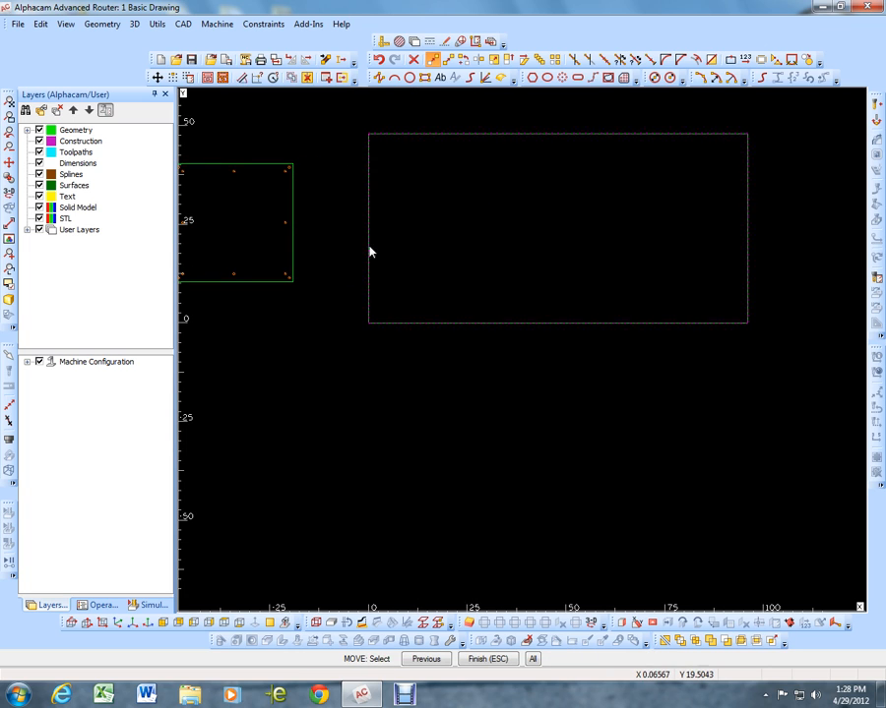
# - Start nesting parts with the Manual Nesting method, selecting parts from screen and nesting Geometries
pyautogui.click(8, 103)
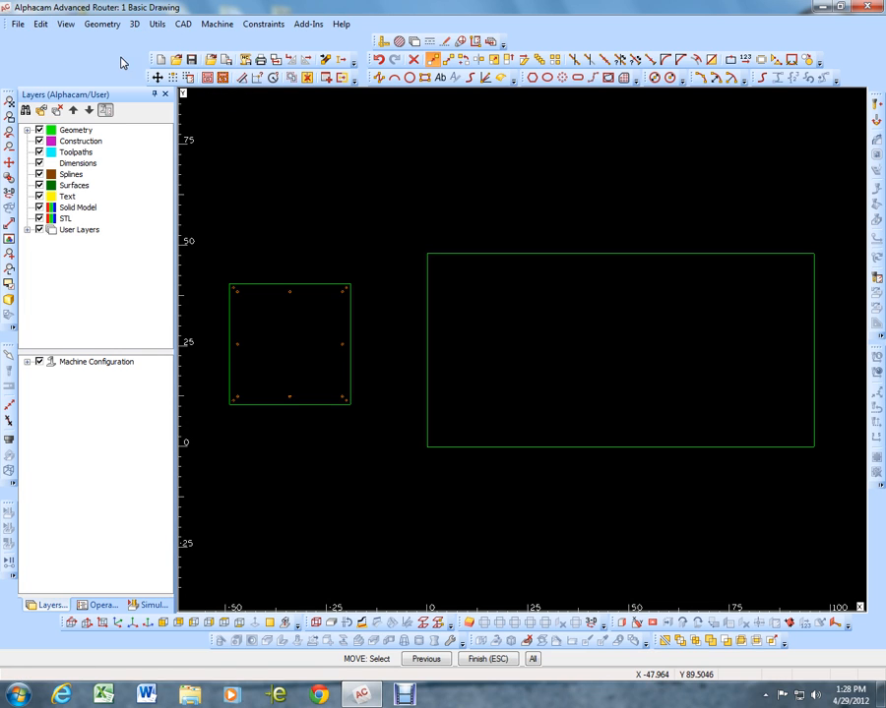
pyautogui.click(208, 83)
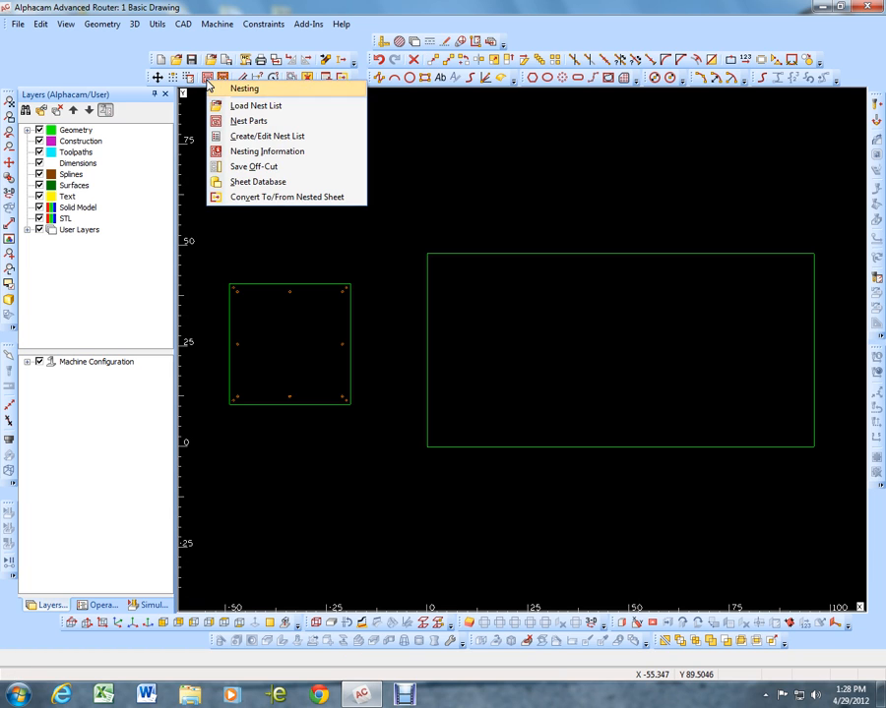
pyautogui.click(228, 120)
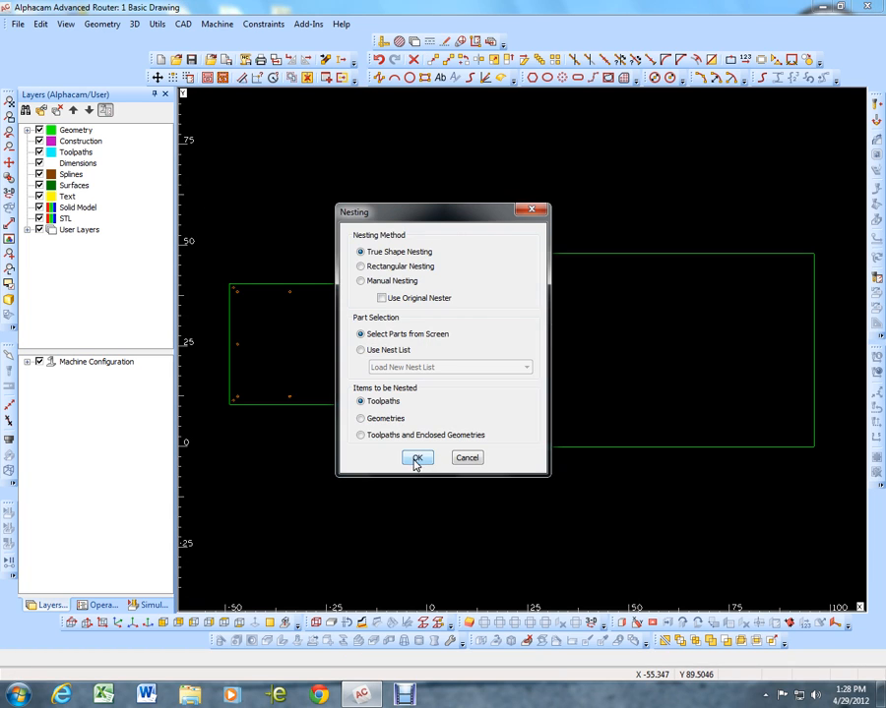
pyautogui.click(361, 282)
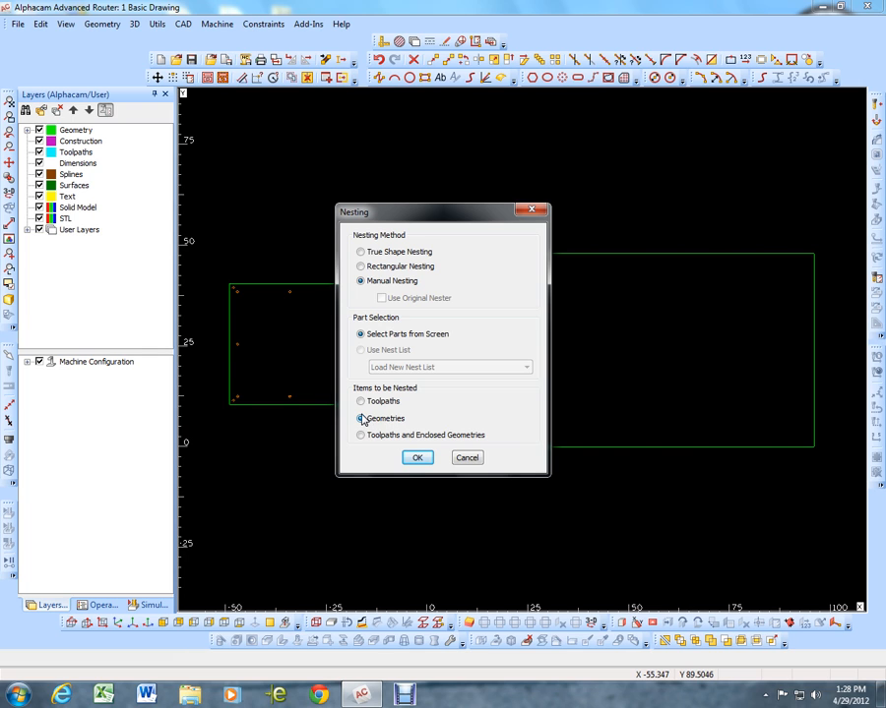
pyautogui.click(416, 458)
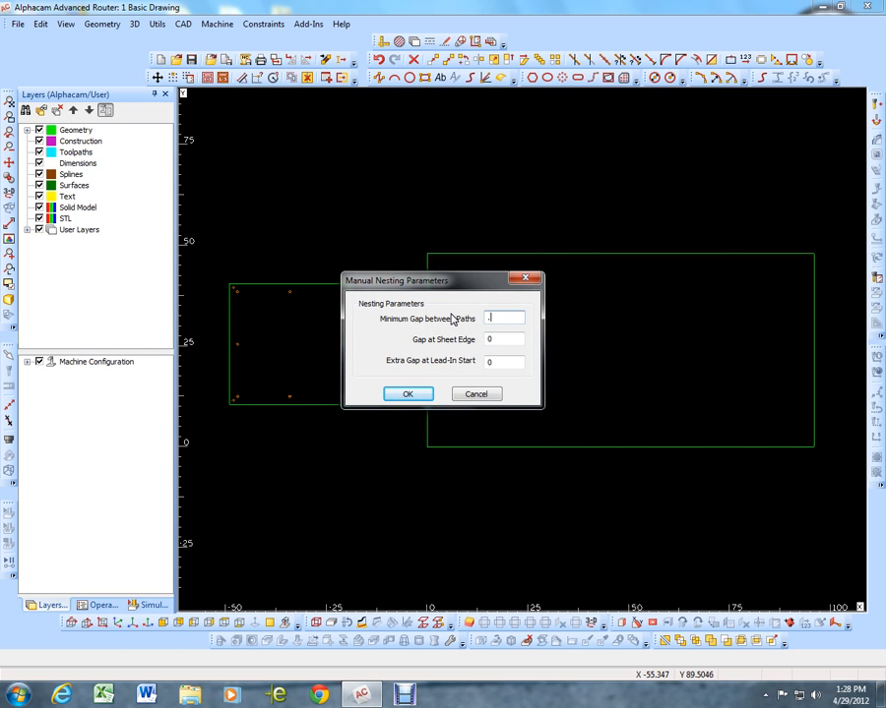
# - Set the manual nesting minimum gap between paths to .5 and the gap at sheet edge to .125
pyautogui.write('.5')
pyautogui.doubleClick(490, 338)
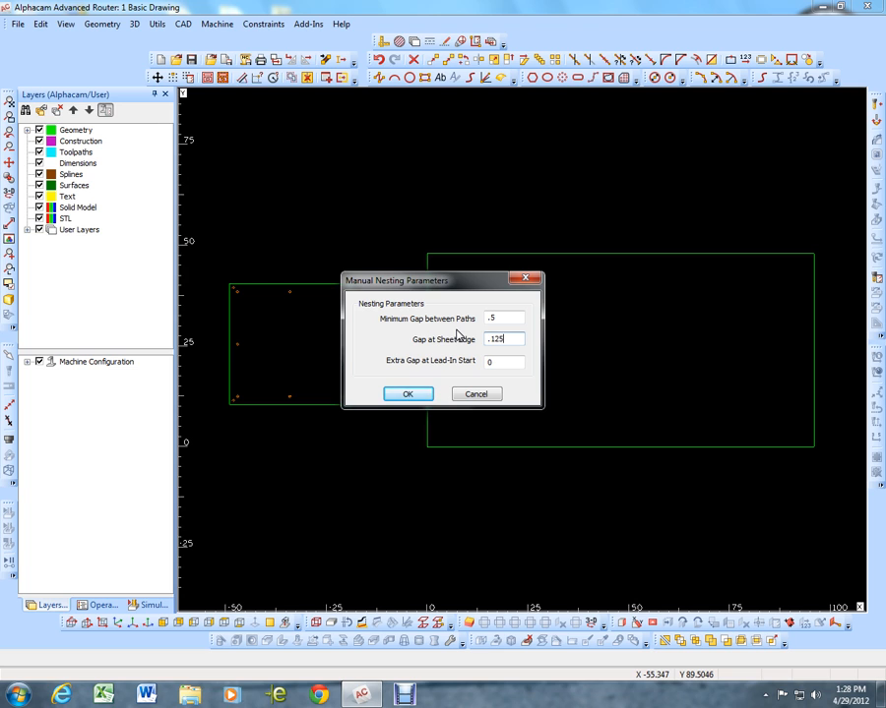
pyautogui.write('.125')
pyautogui.click(396, 395)
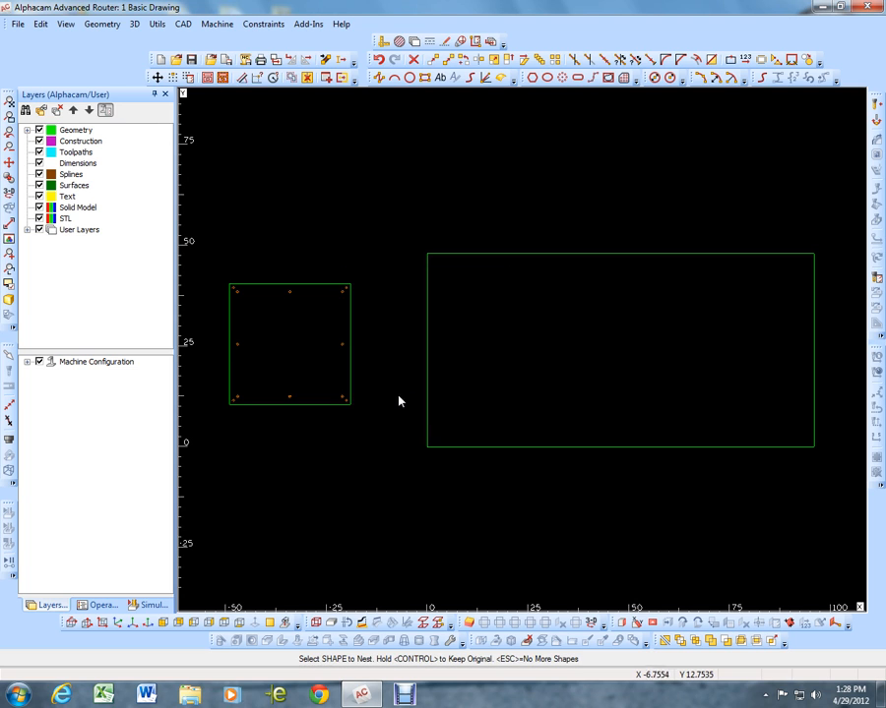
# - Nest three copies of the square with its holes side by side along the sheet's lower edge, keeping the original
pyautogui.click(203, 254)
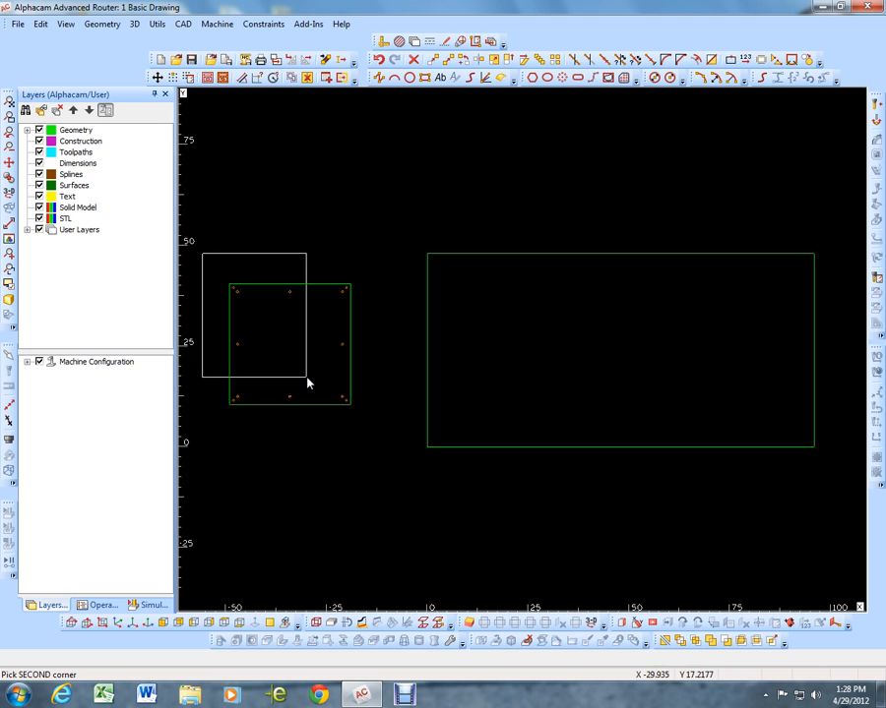
pyautogui.click(370, 420)
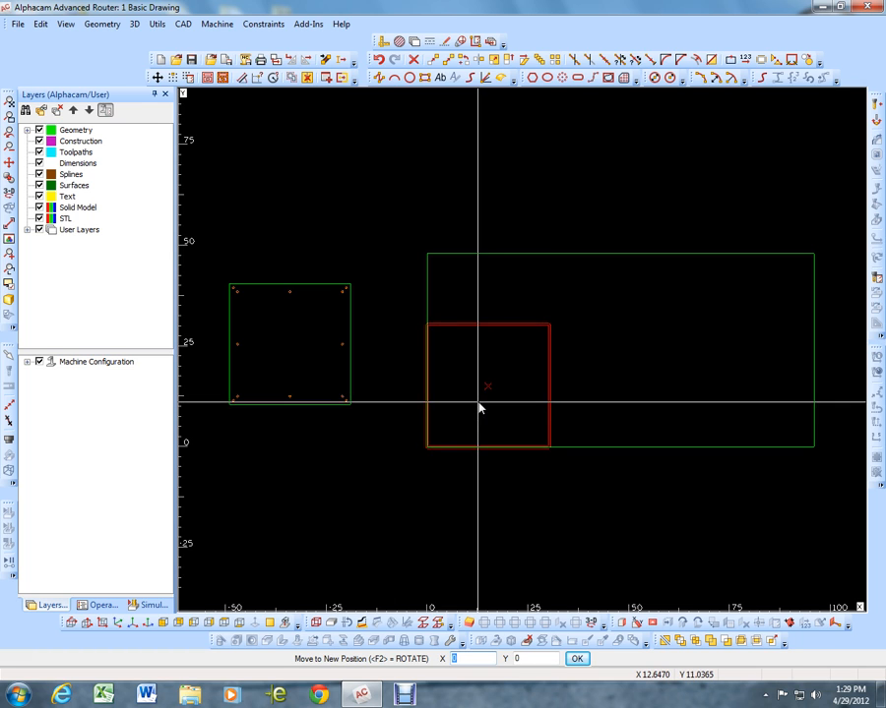
pyautogui.click(474, 405)
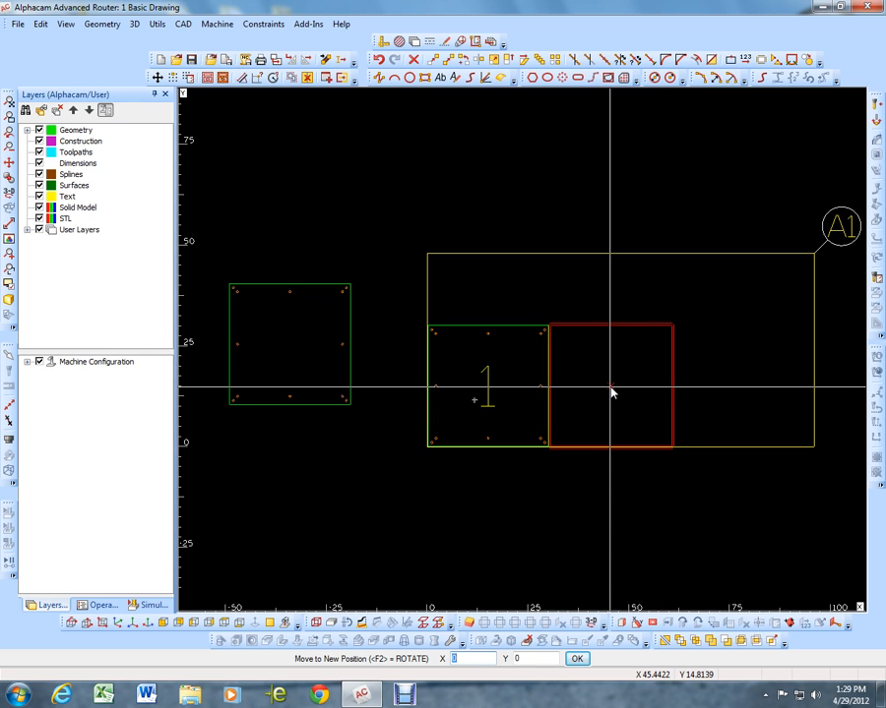
pyautogui.click(610, 389)
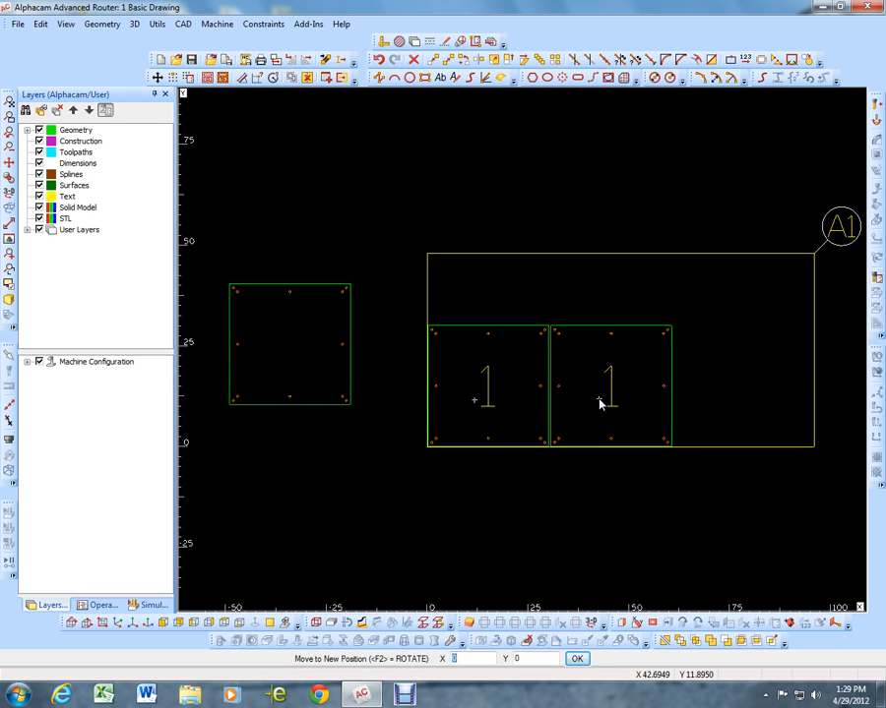
pyautogui.click(714, 398)
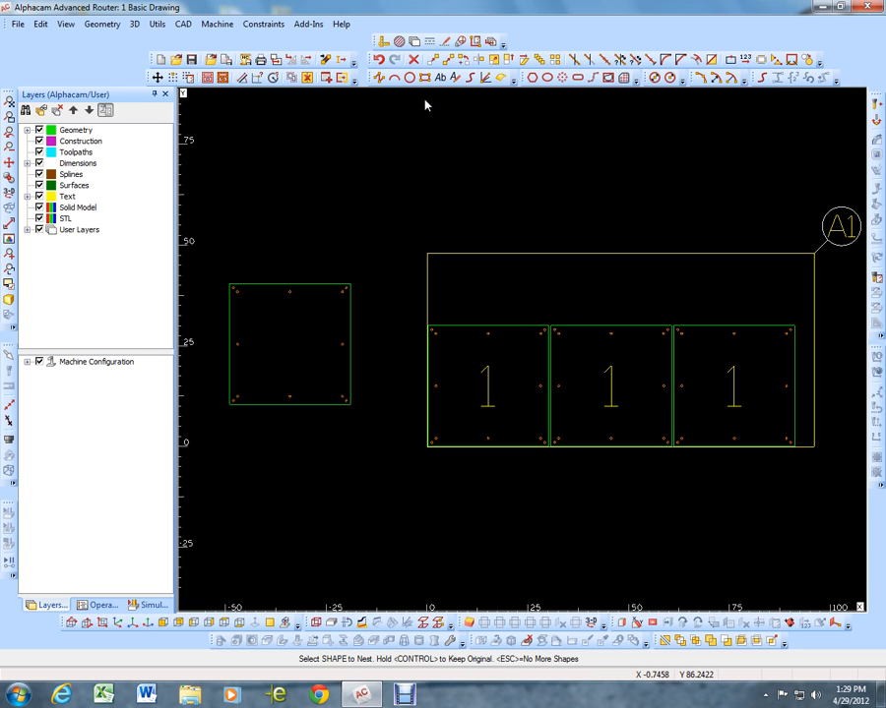
# - Delete the part number labels inside the three nested squares
pyautogui.click(413, 60)
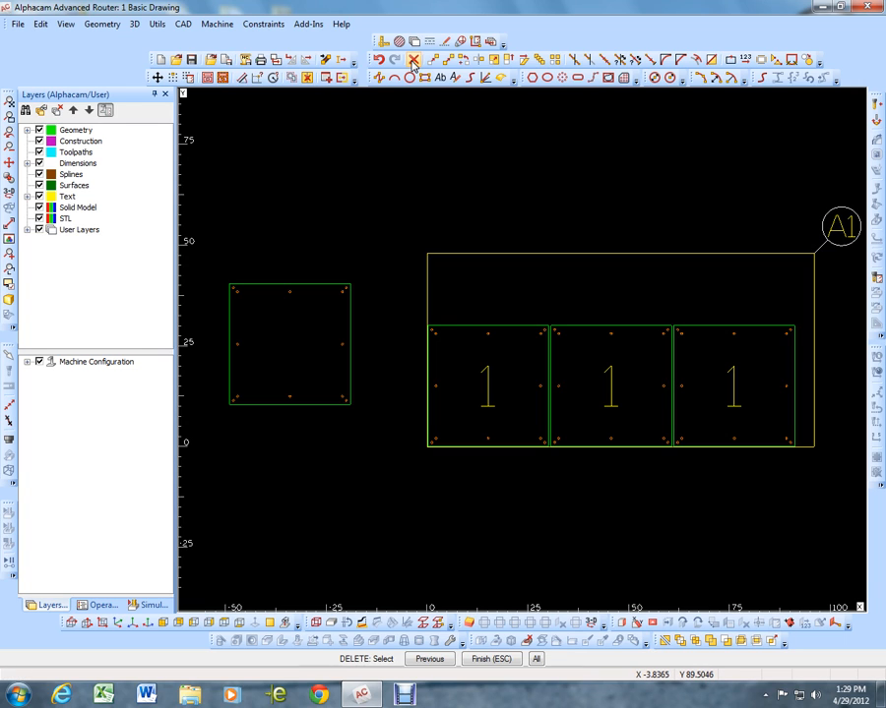
pyautogui.click(489, 390)
pyautogui.click(609, 403)
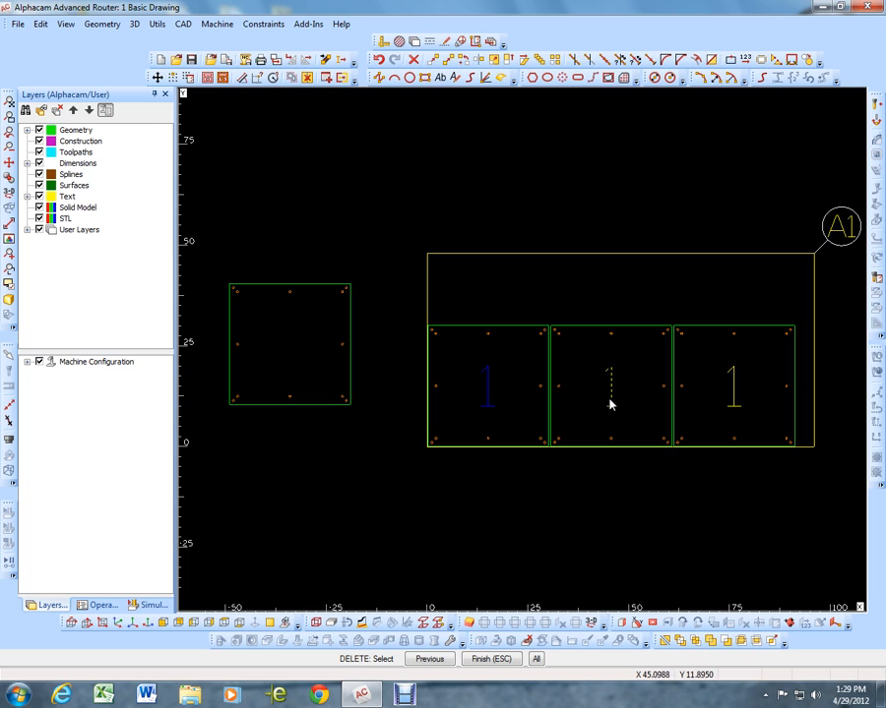
pyautogui.click(736, 408)
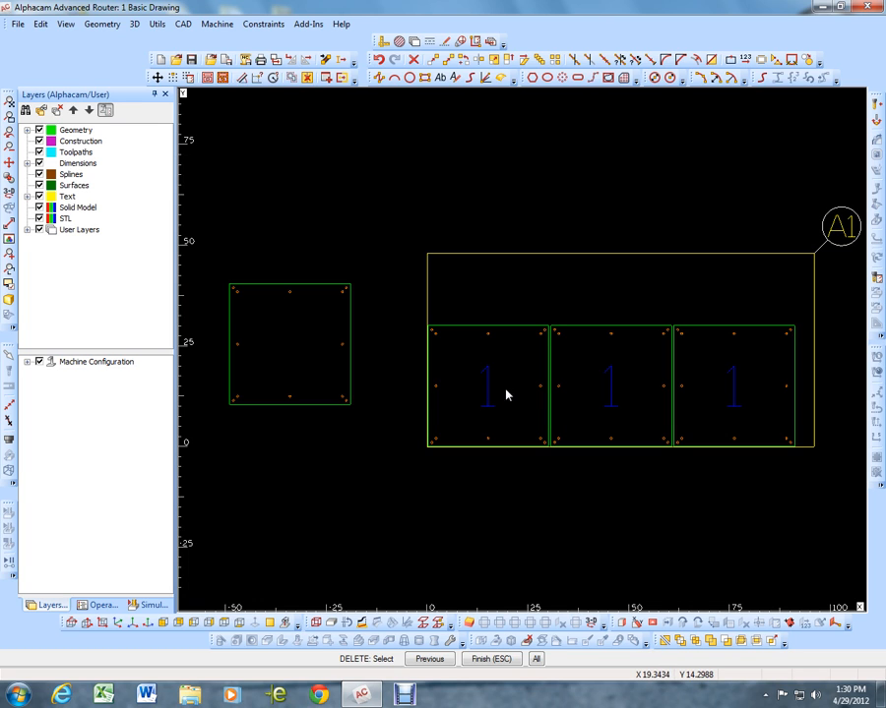
pyautogui.press('Escape')
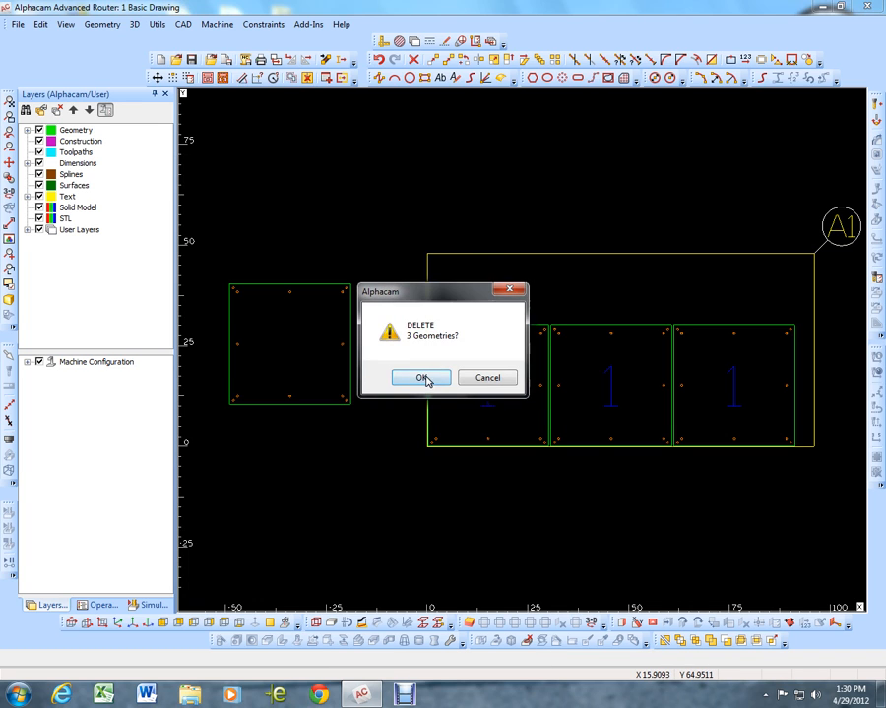
pyautogui.click(425, 376)
# - Delete the original square and its holes beside the sheet
pyautogui.click(392, 197)
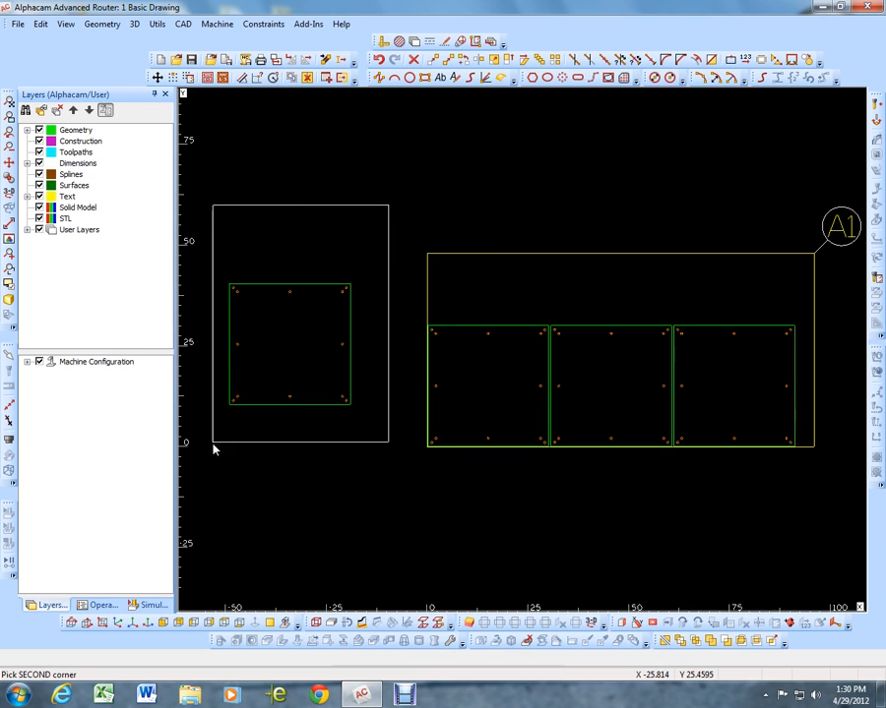
pyautogui.click(206, 461)
pyautogui.press('Escape')
pyautogui.click(422, 378)
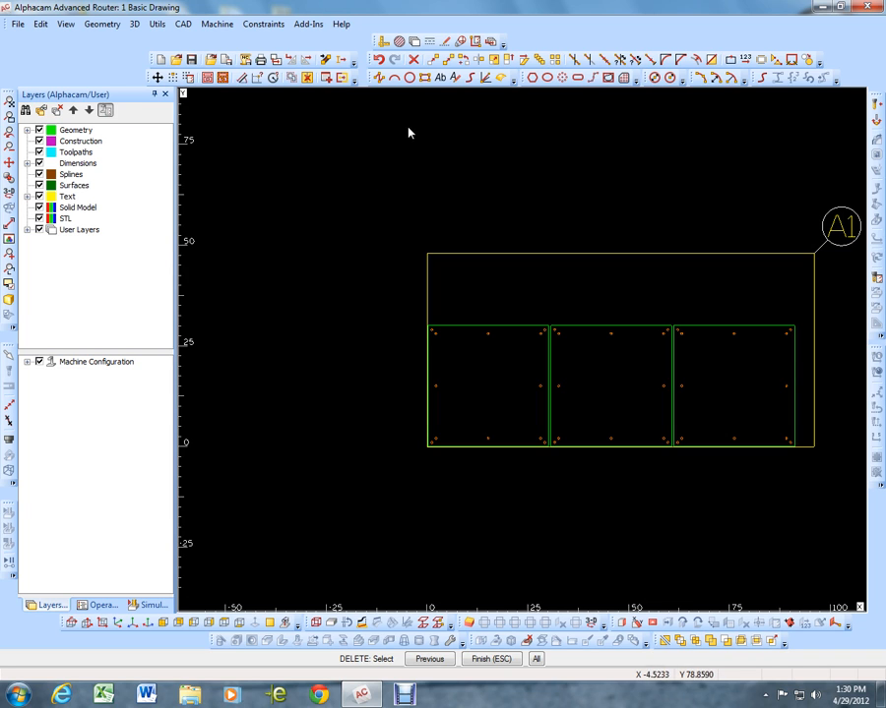
# - Delete the nested sheet outline together with its A1 label
pyautogui.click(430, 261)
pyautogui.press('Escape')
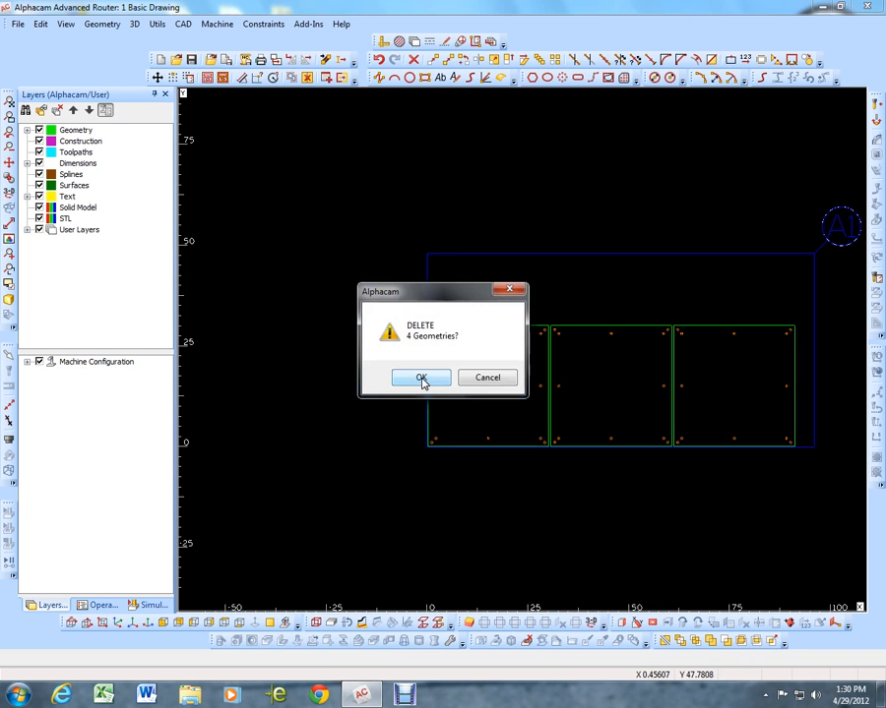
pyautogui.click(418, 380)
# - Redraw the sheet around the nested squares as a rectangle from X 0, Y 0 to X 96, Y 48
pyautogui.click(425, 78)
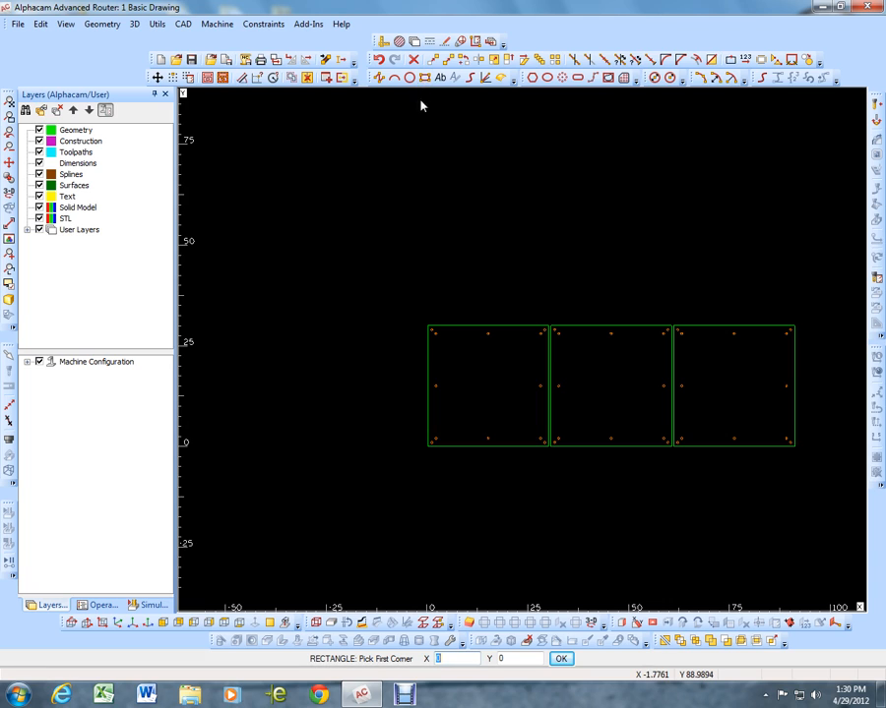
pyautogui.press('Return')
pyautogui.write('9')
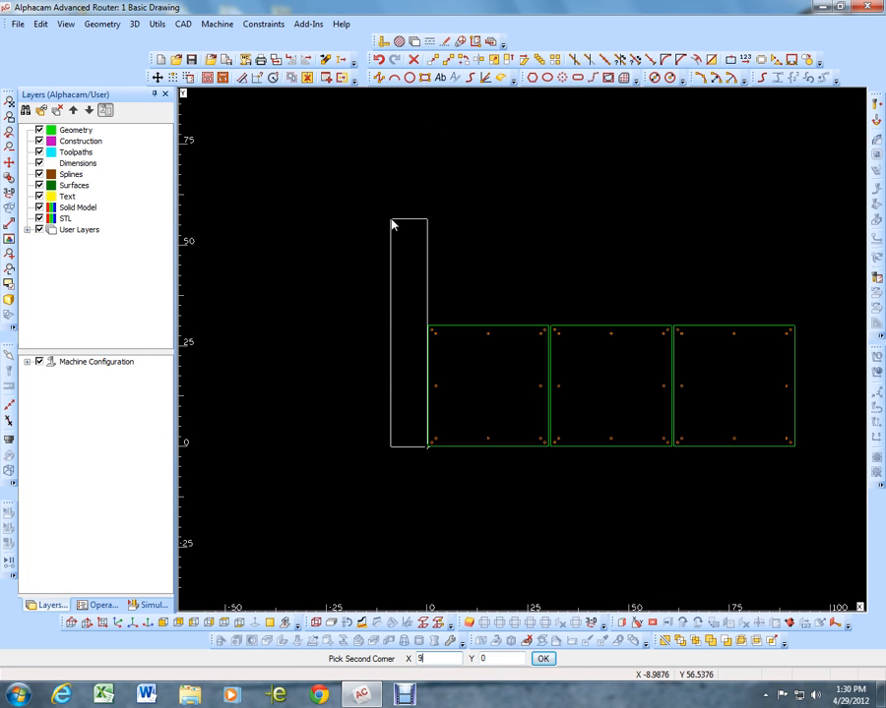
pyautogui.write('6')
pyautogui.press('Tab')
pyautogui.write('48')
pyautogui.press('Return')
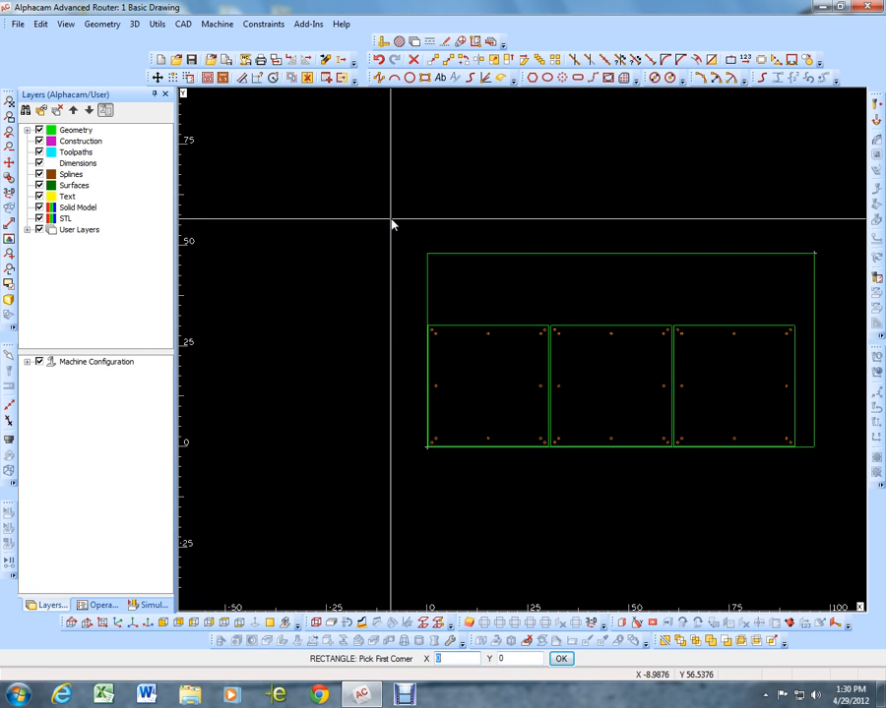
pyautogui.scroll(-2, 390, 222)
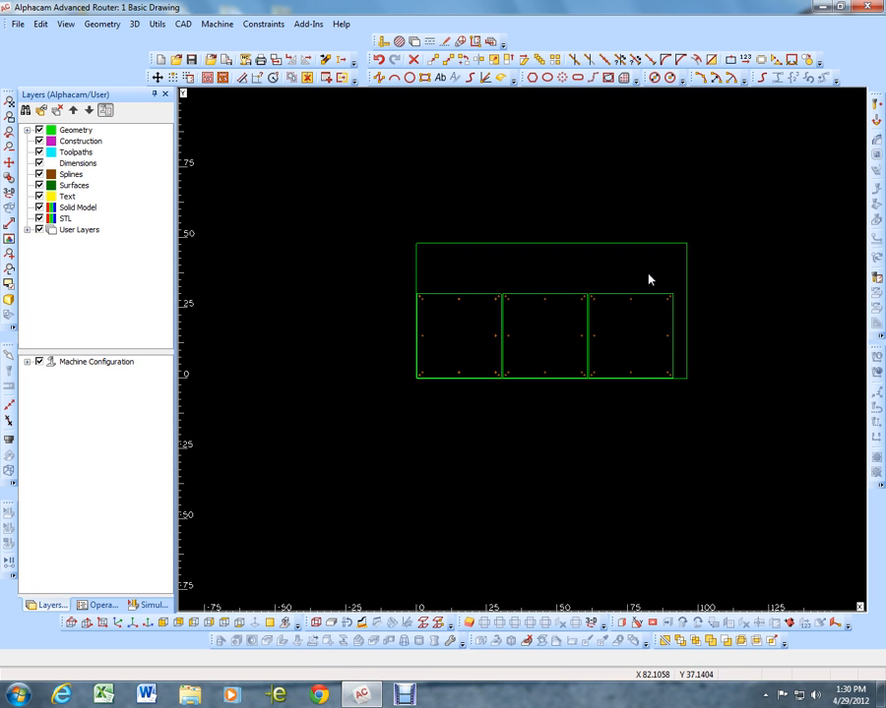
pyautogui.hotkey('alt', 'Tab')
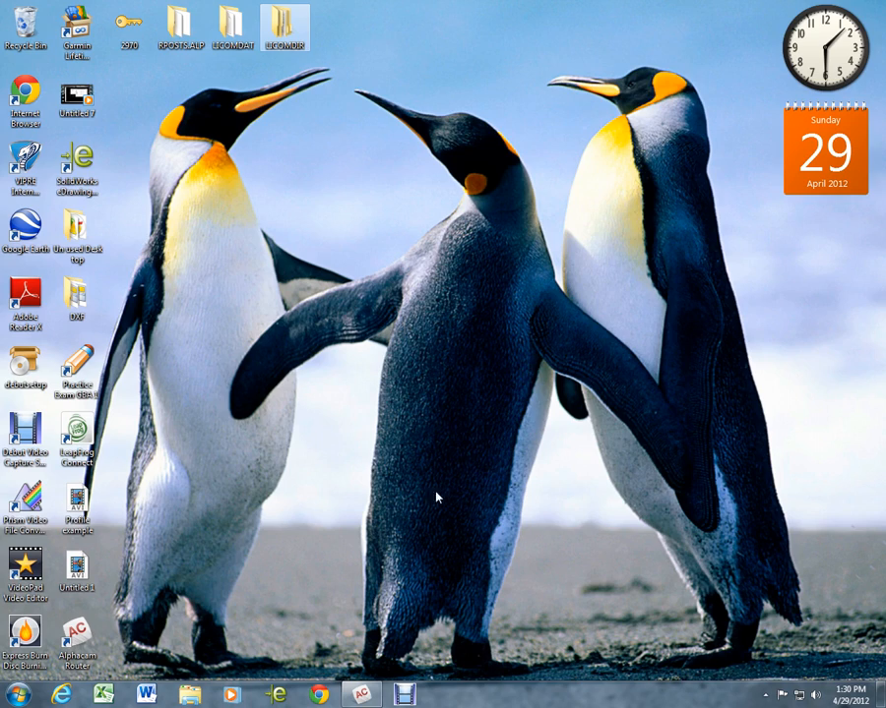
# - Switch to Alphacam and select the Up cut - 1-2 in dia tool from the RegalPlastics Tools library
pyautogui.click(361, 695)
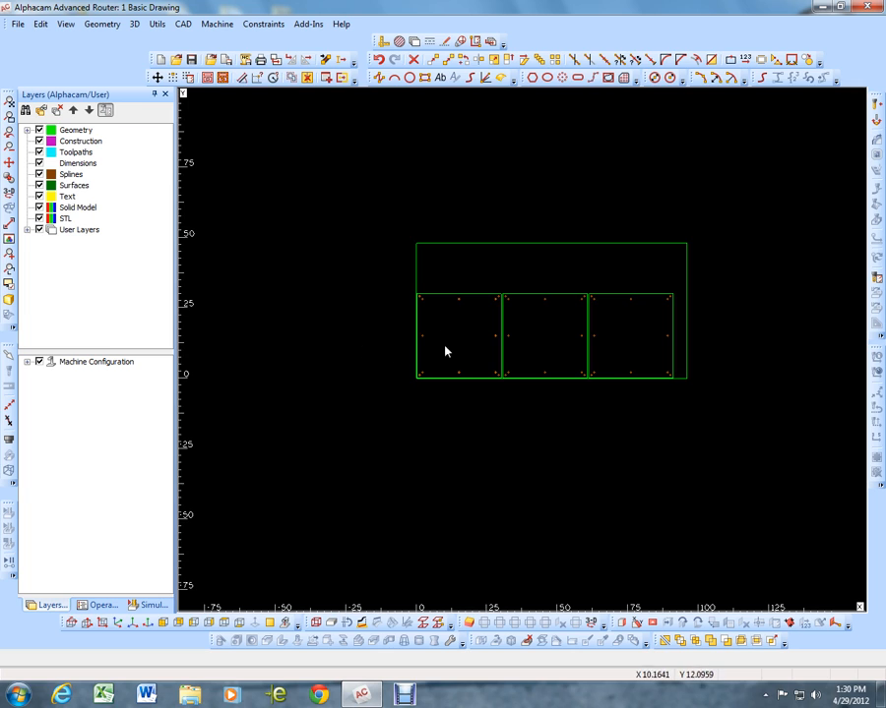
pyautogui.scroll(-1, 329, 326)
pyautogui.scroll(-1, 319, 323)
pyautogui.scroll(1, 571, 313)
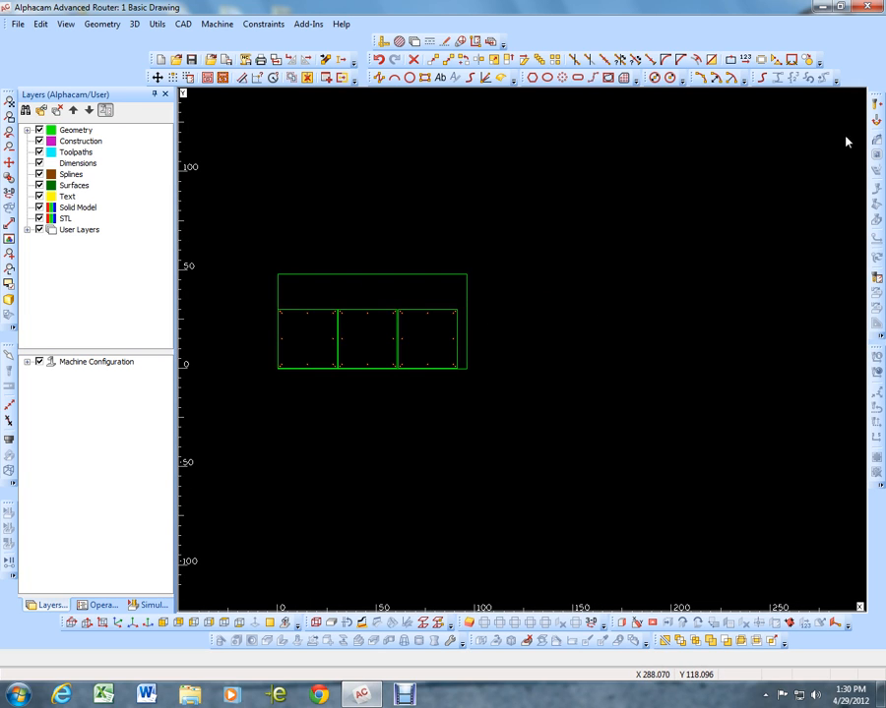
pyautogui.click(876, 107)
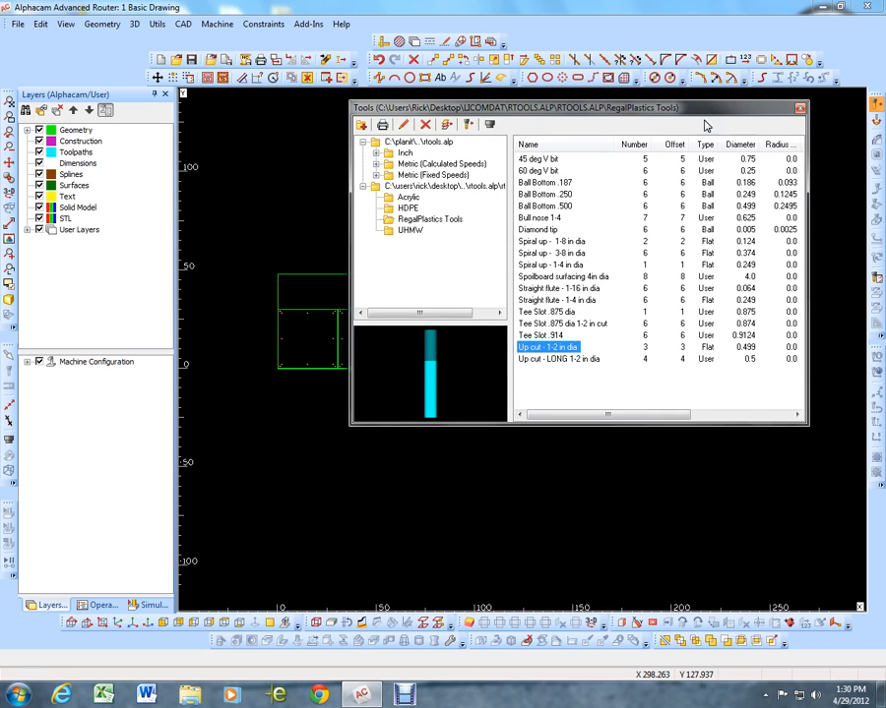
pyautogui.click(411, 220)
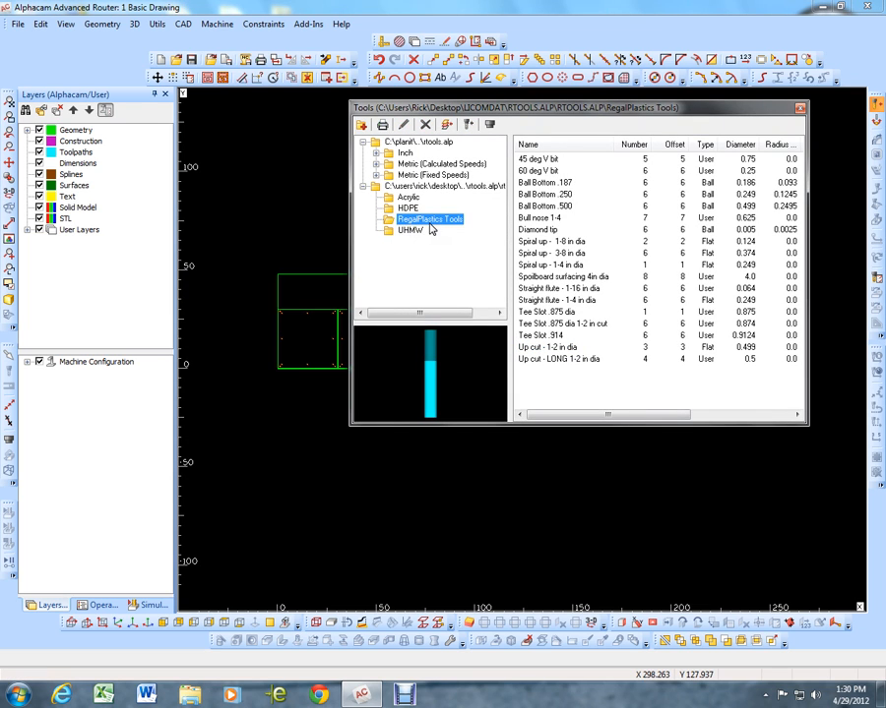
pyautogui.click(549, 349)
pyautogui.doubleClick(549, 351)
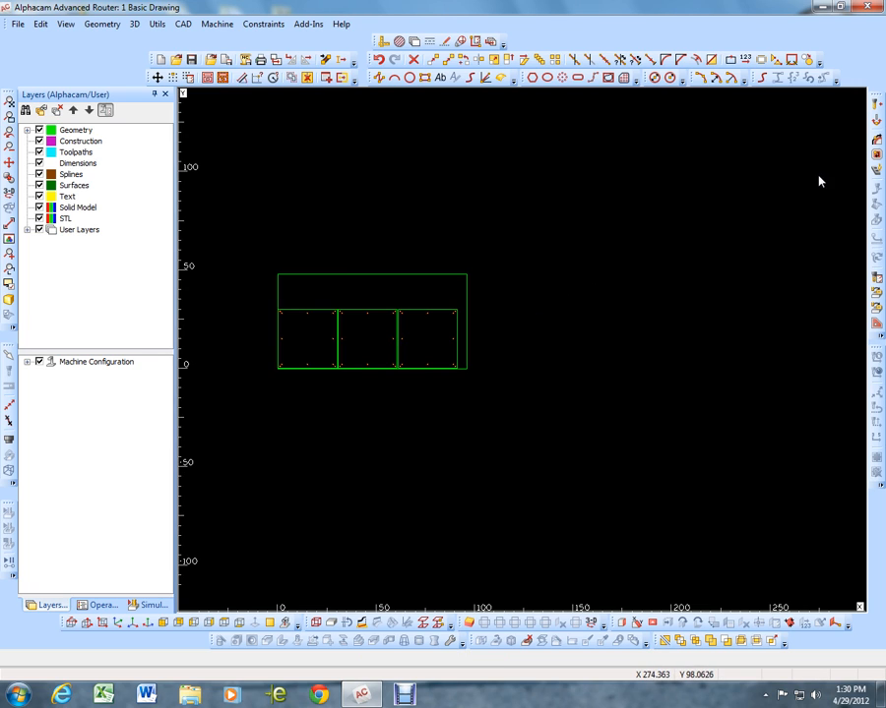
# - Set the tool direction of the three nested squares to CCW on the outside
pyautogui.click(876, 121)
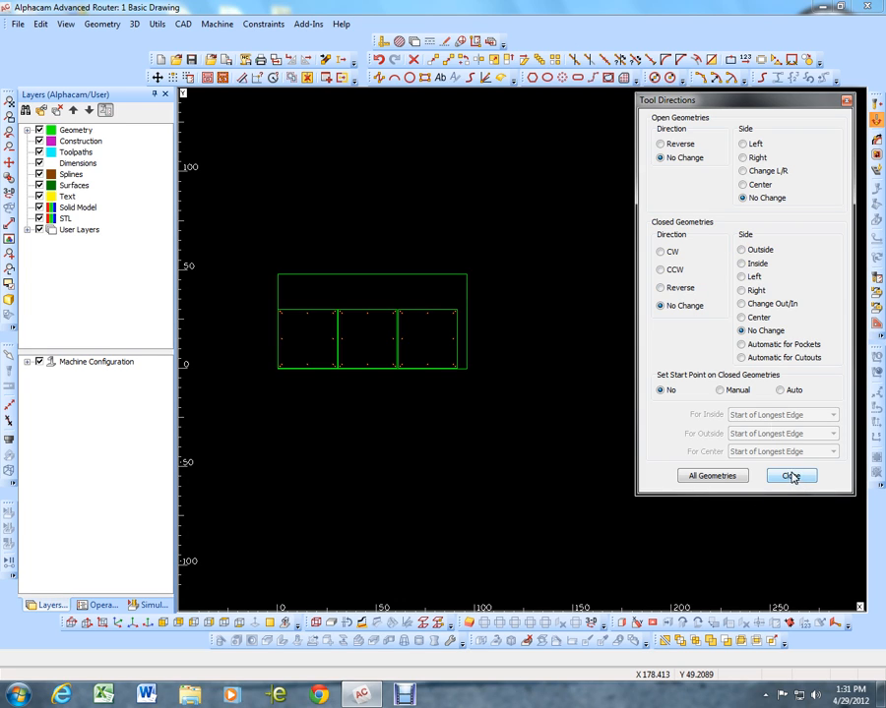
pyautogui.click(742, 250)
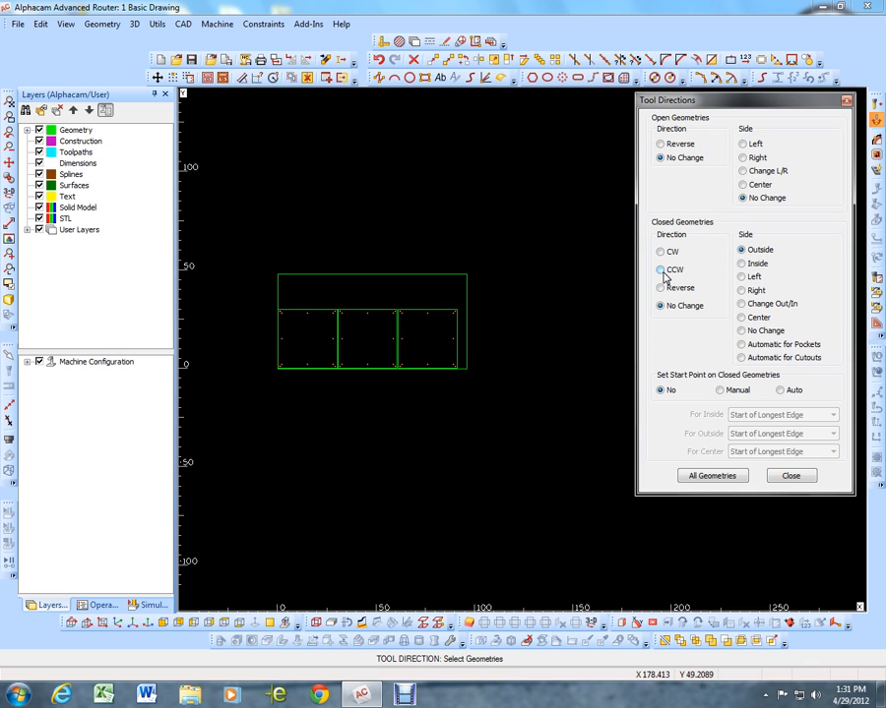
pyautogui.click(661, 271)
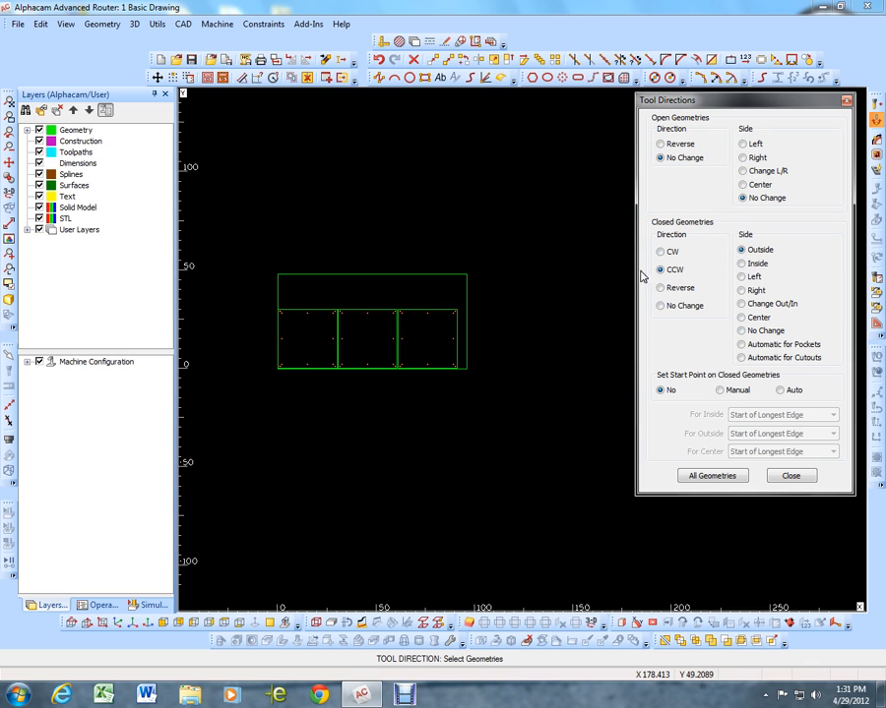
pyautogui.click(326, 312)
pyautogui.click(354, 311)
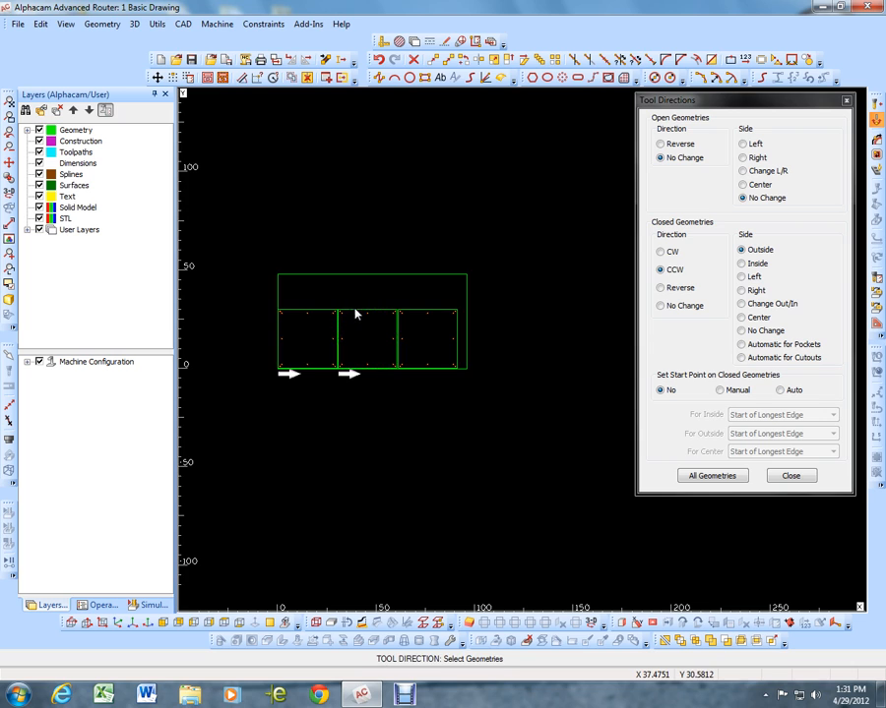
pyautogui.click(414, 310)
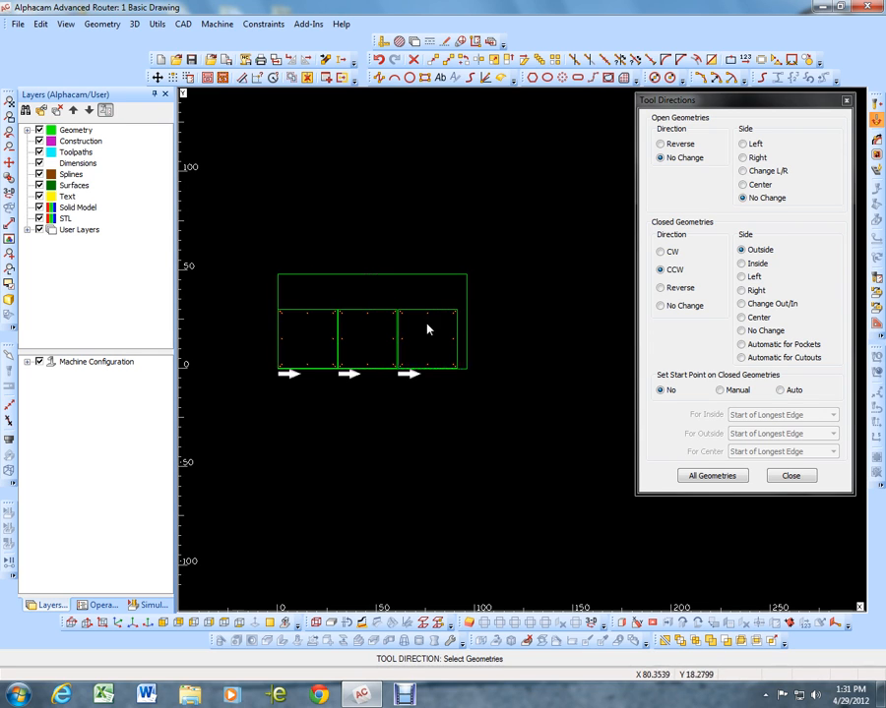
pyautogui.click(792, 477)
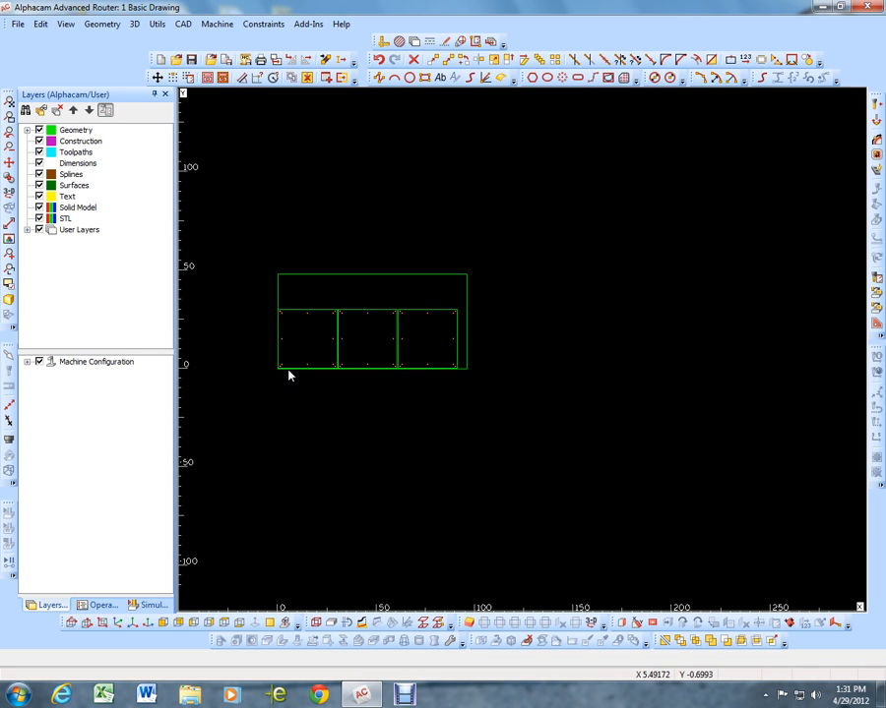
# - Set the first square's start point at the end point of its upper-left corner, X 0.125, Y 30.125
pyautogui.scroll(5, 295, 379)
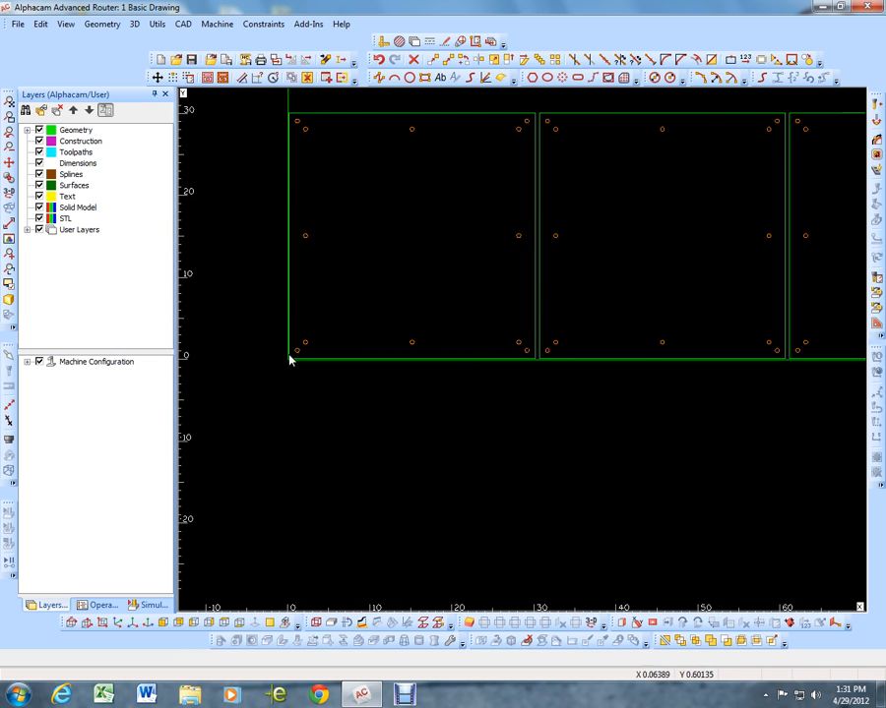
pyautogui.scroll(-2, 290, 364)
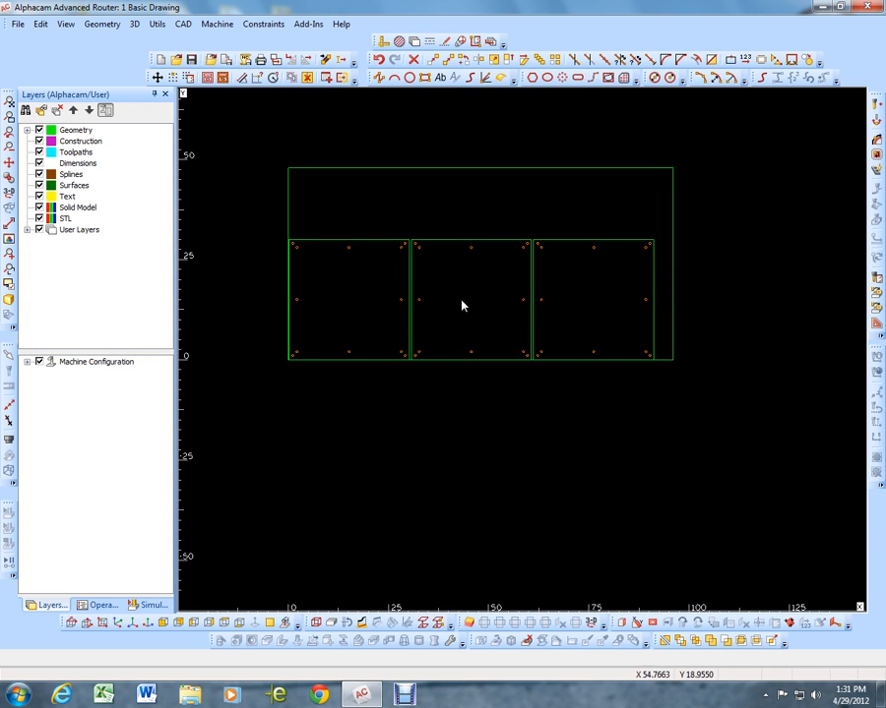
pyautogui.click(731, 62)
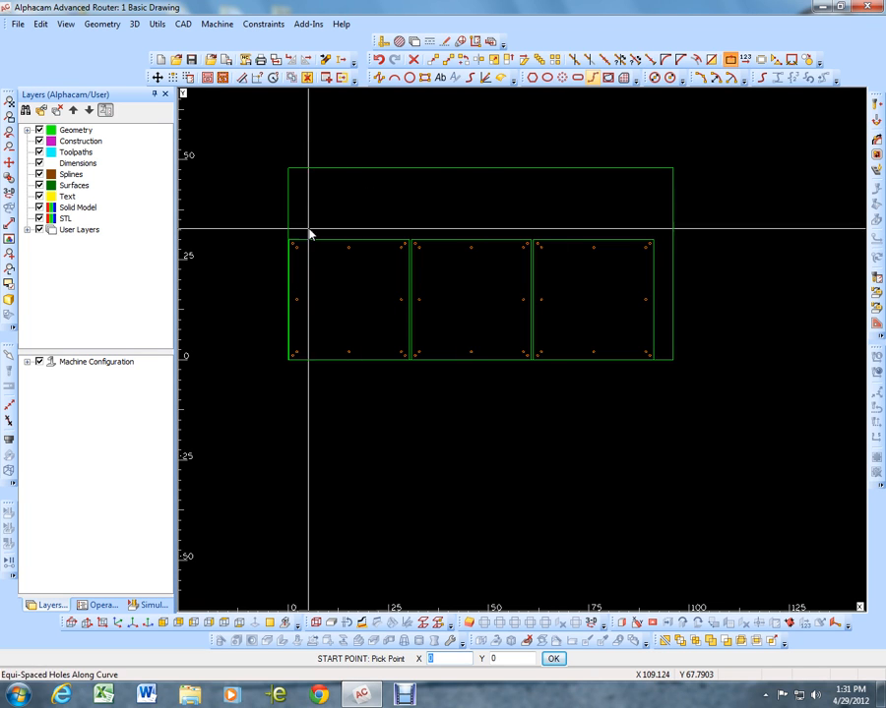
pyautogui.scroll(3, 283, 243)
pyautogui.scroll(2, 279, 209)
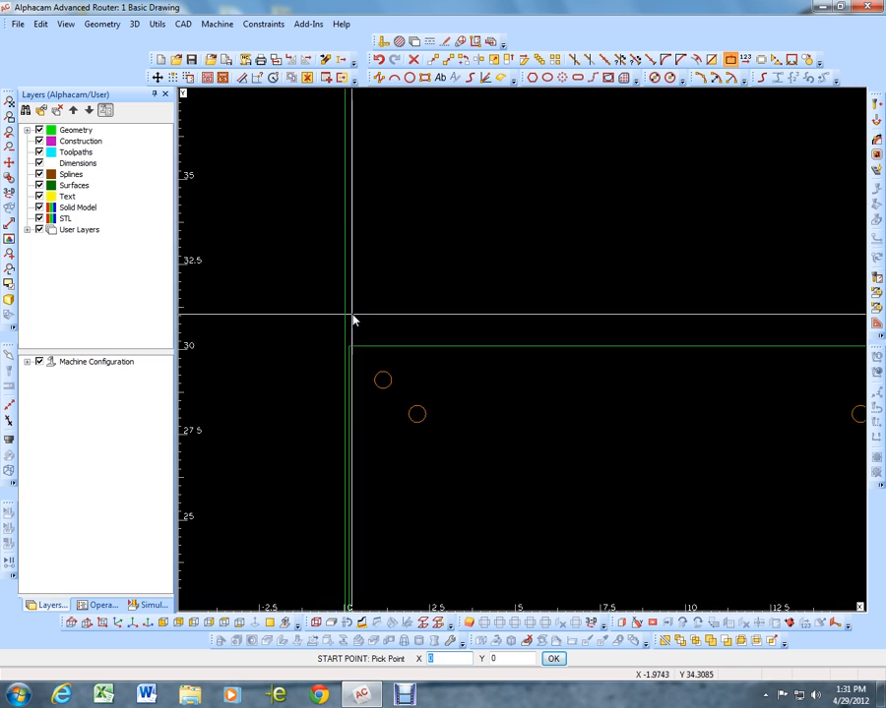
pyautogui.press('e')
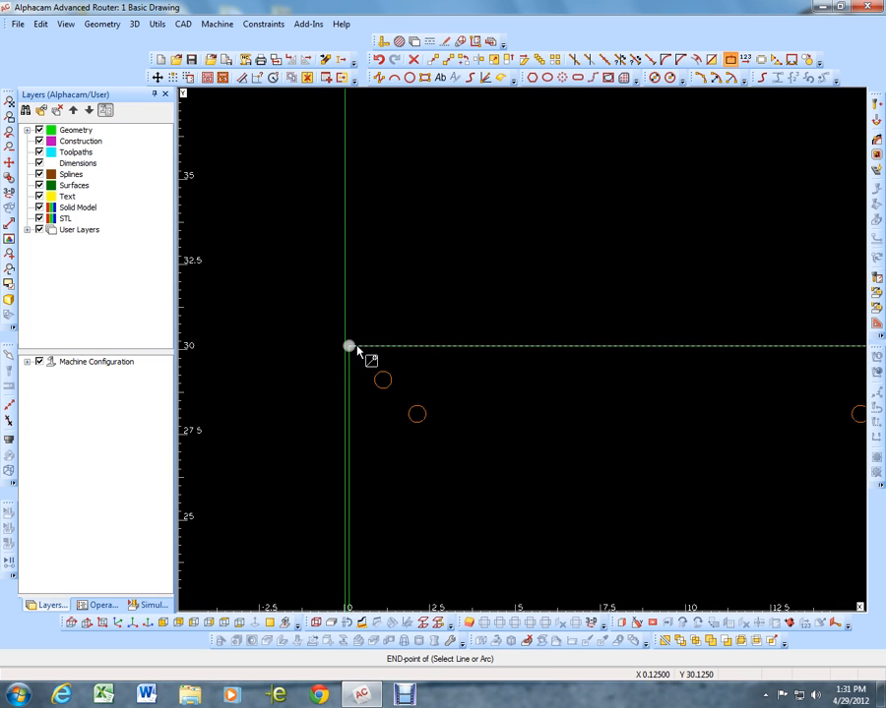
pyautogui.click(352, 349)
pyautogui.scroll(-3, 345, 350)
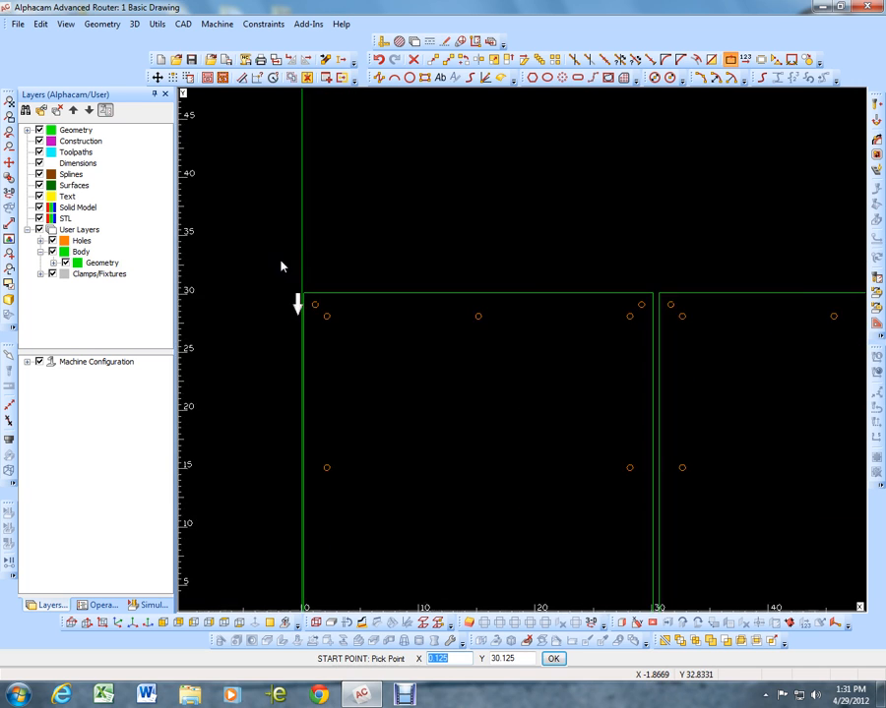
# - Set the middle square's start point at the end point of its lower-left corner, X 30.625, Y 0.125
pyautogui.scroll(3, 461, 445)
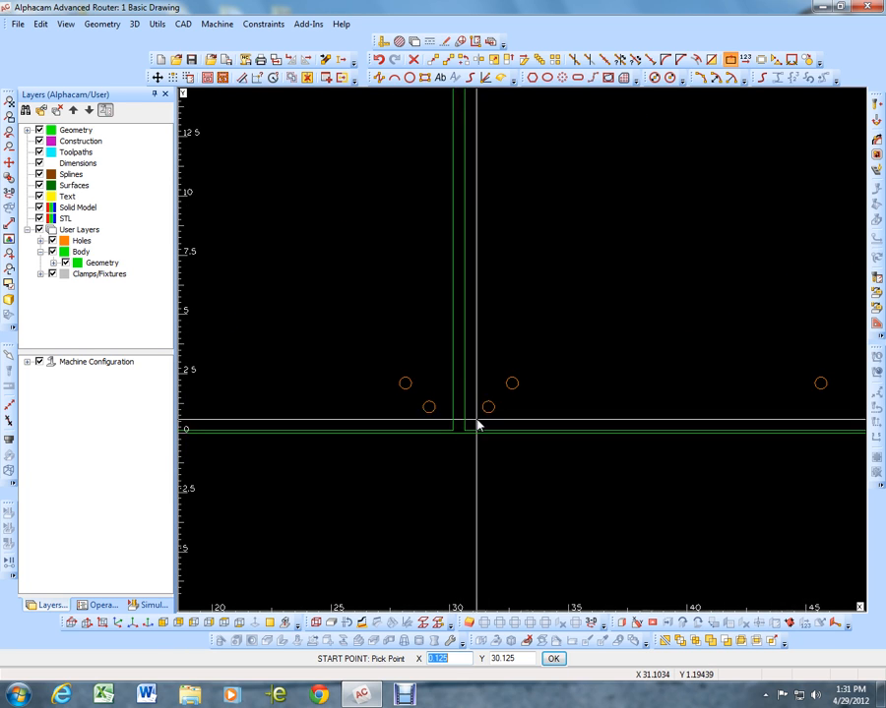
pyautogui.press('e')
pyautogui.click(459, 429)
pyautogui.scroll(-3, 447, 413)
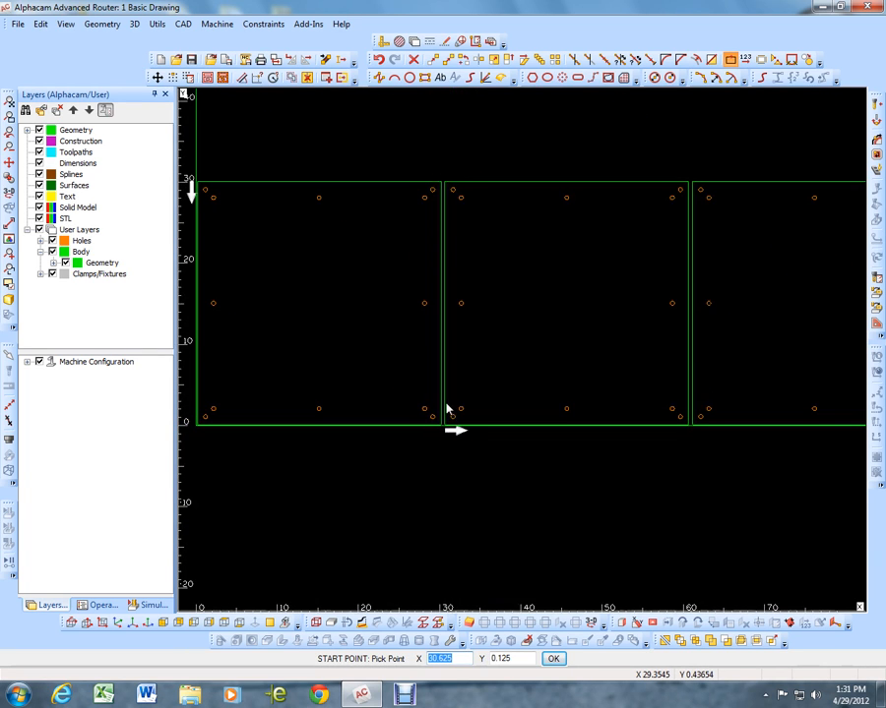
pyautogui.scroll(-2, 379, 275)
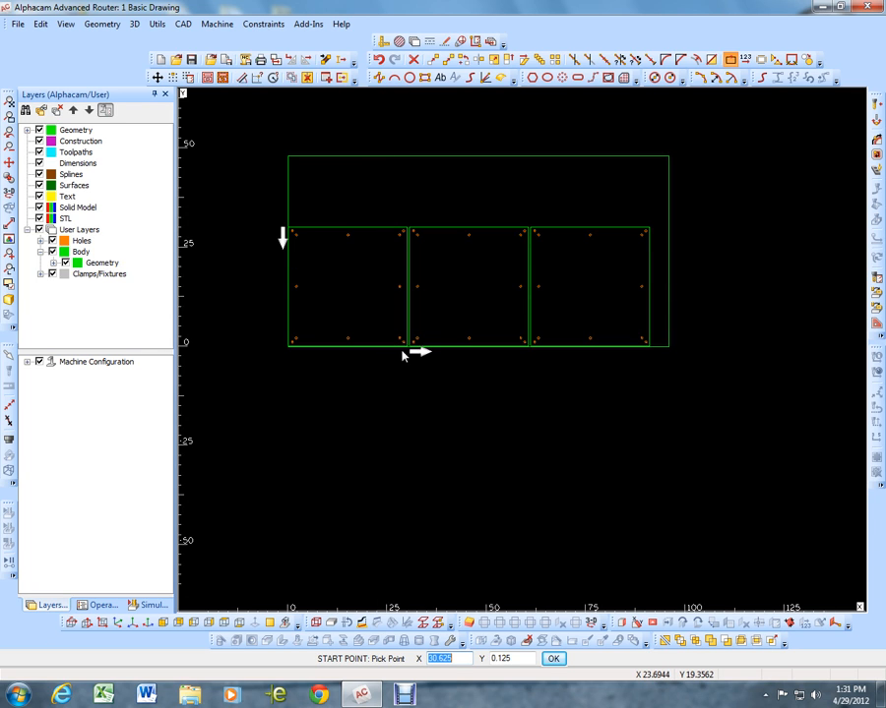
pyautogui.press('Escape')
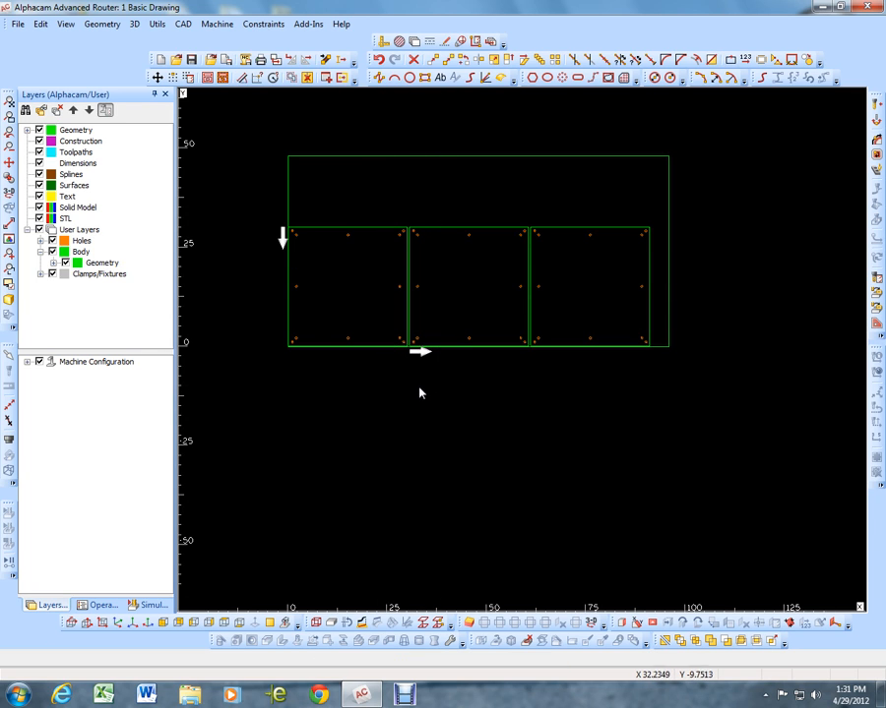
# - Machine the three square outlines with a vertical-sided Rough/Finish operation, using Tool Center compensation, Roll Round corners and a material top of .25
pyautogui.click(875, 143)
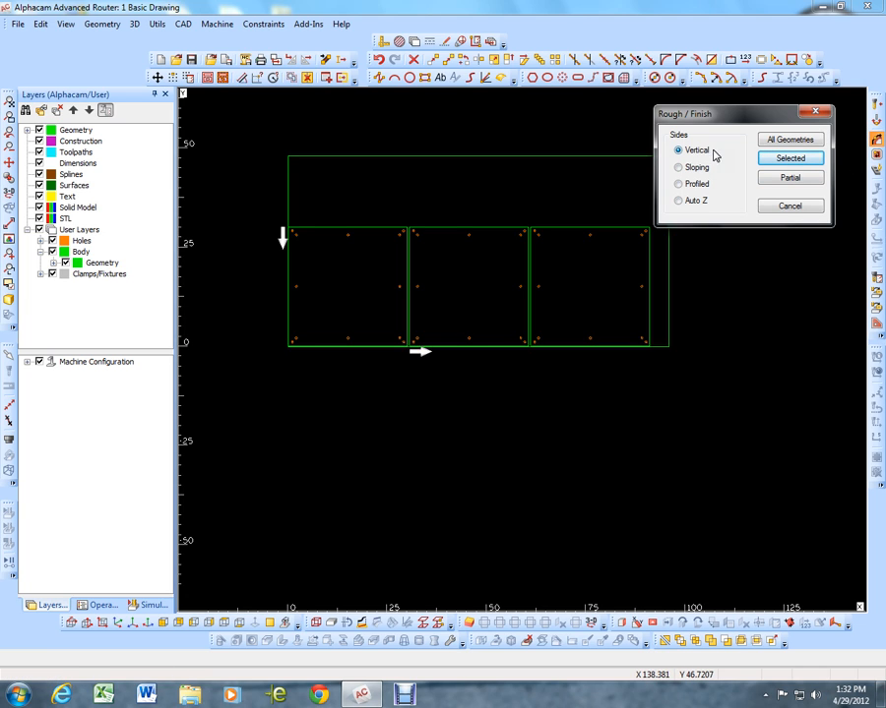
pyautogui.click(783, 161)
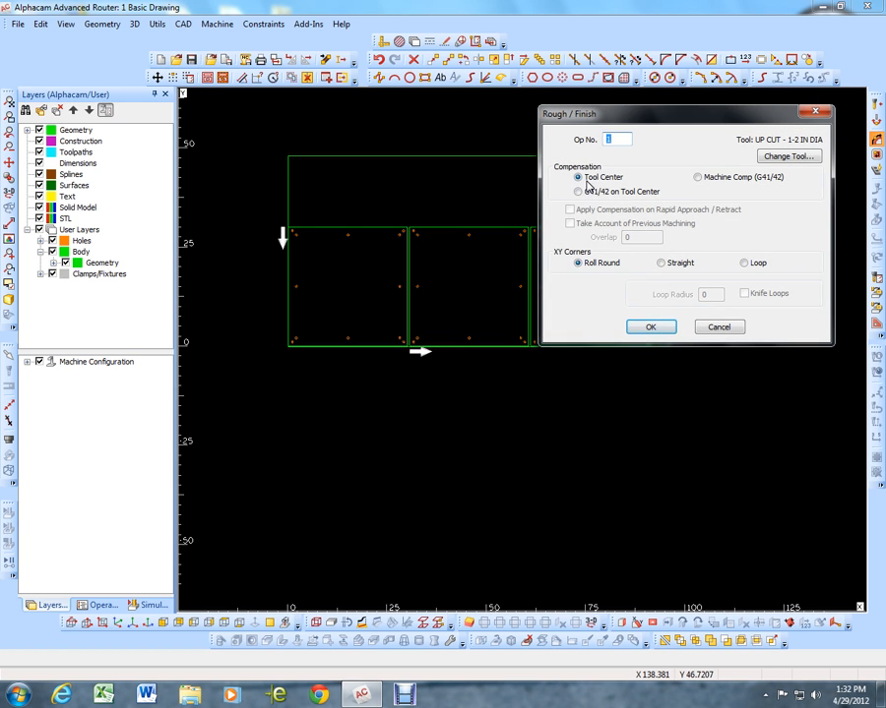
pyautogui.click(650, 327)
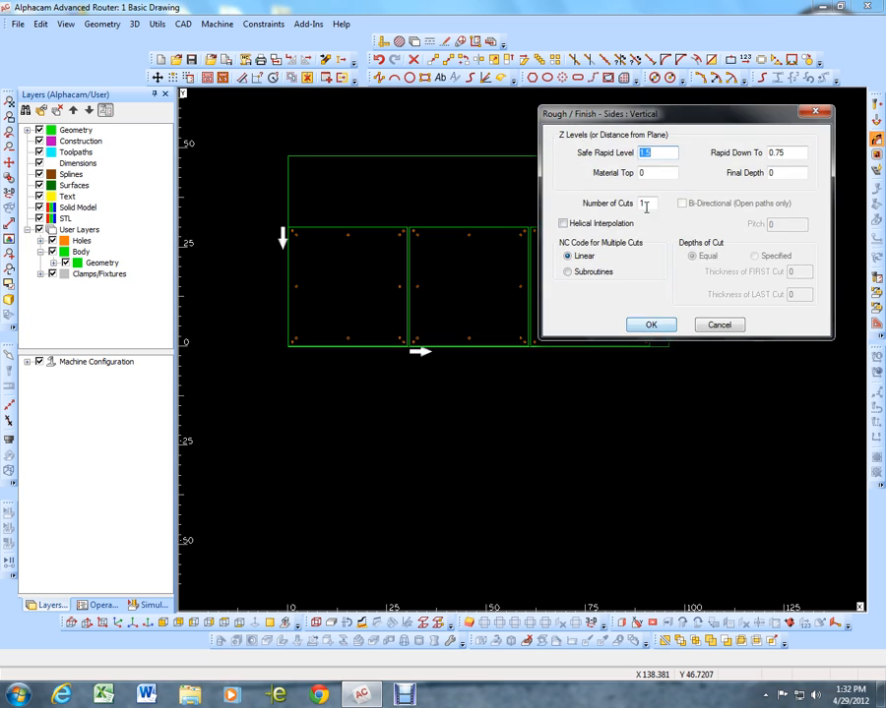
pyautogui.click(655, 173)
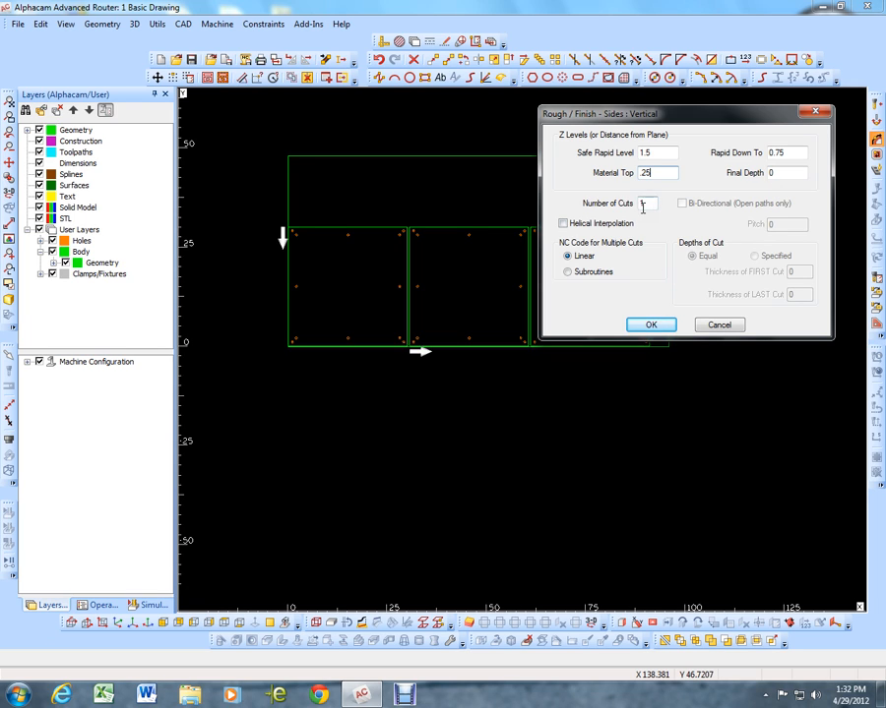
pyautogui.click(651, 327)
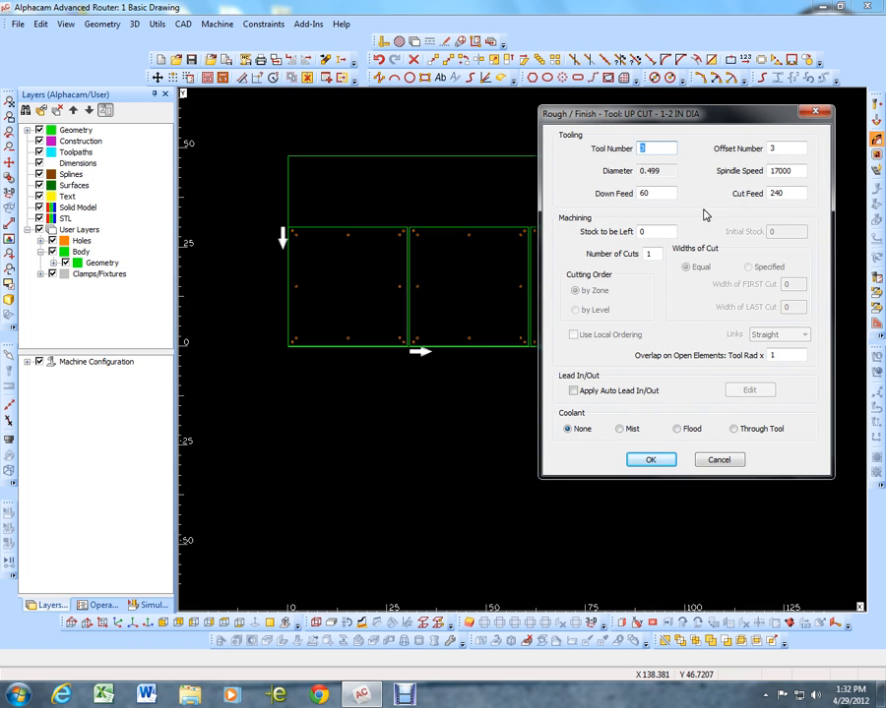
pyautogui.click(657, 463)
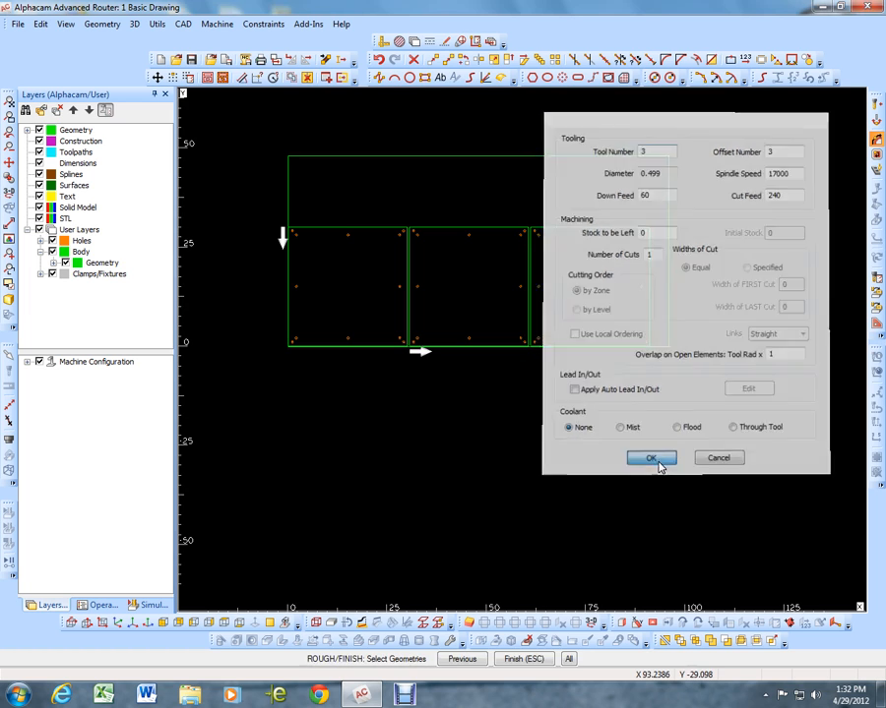
pyautogui.click(386, 230)
pyautogui.click(463, 230)
pyautogui.click(536, 230)
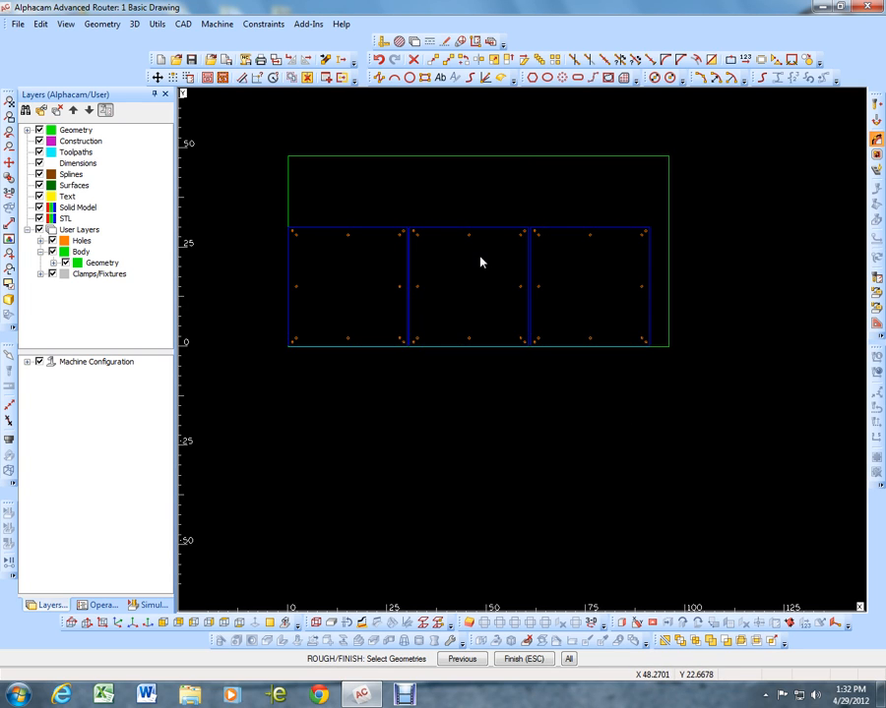
pyautogui.press('Escape')
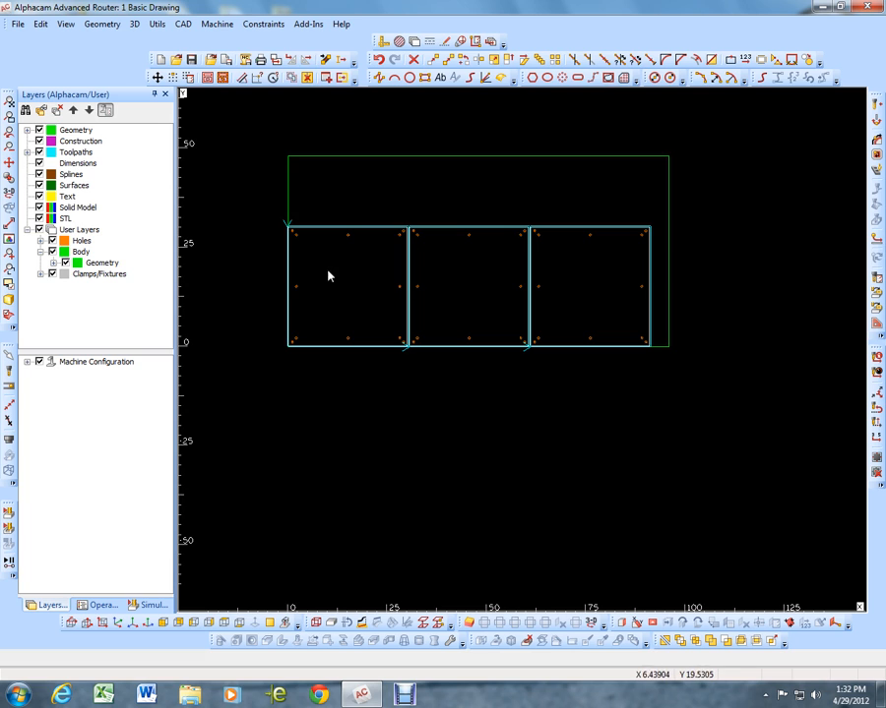
# - Inspect the new toolpaths and their start points at the corners of the nested squares up close
pyautogui.scroll(10, 286, 227)
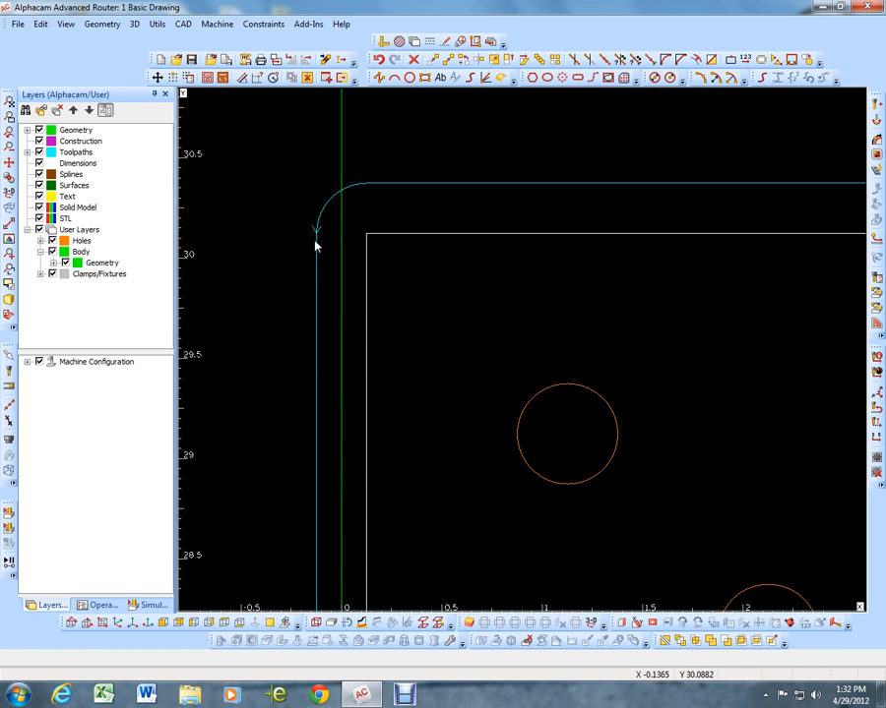
pyautogui.scroll(-10, 313, 236)
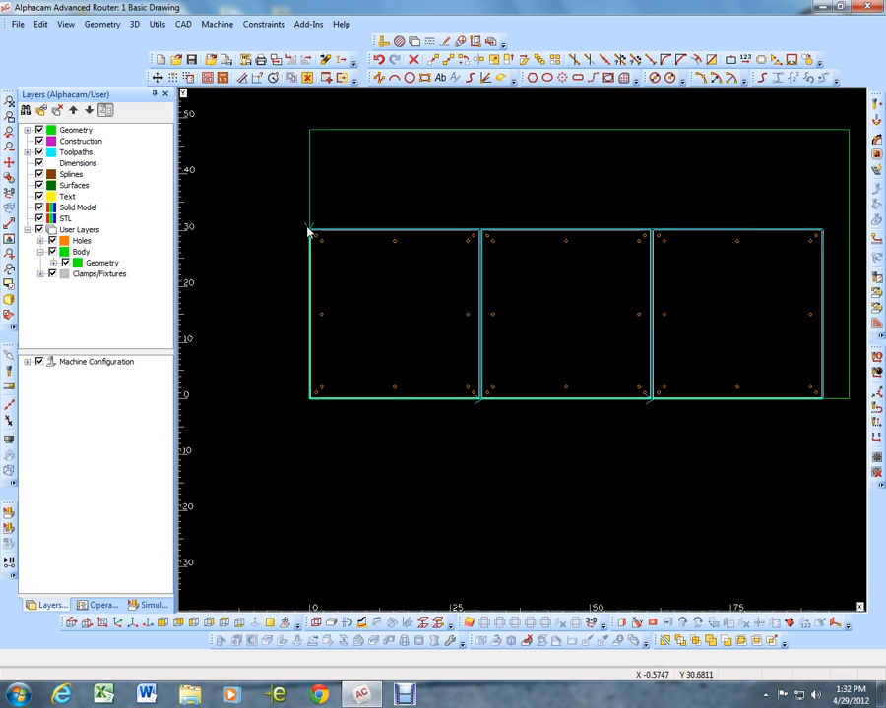
pyautogui.scroll(6, 483, 395)
pyautogui.scroll(-6, 482, 399)
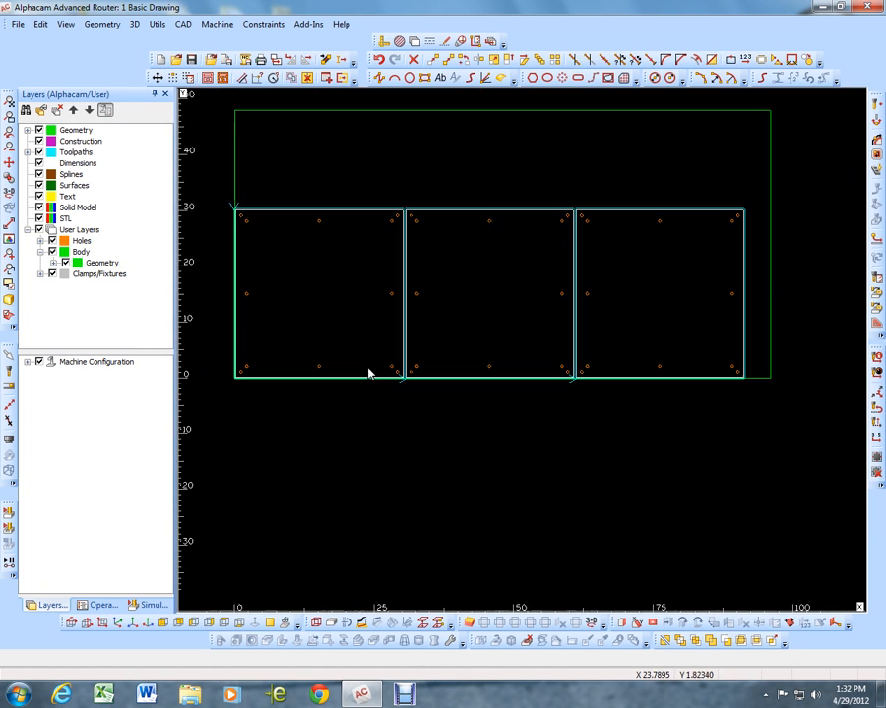
pyautogui.scroll(3, 581, 389)
pyautogui.scroll(2, 579, 393)
pyautogui.scroll(-6, 569, 388)
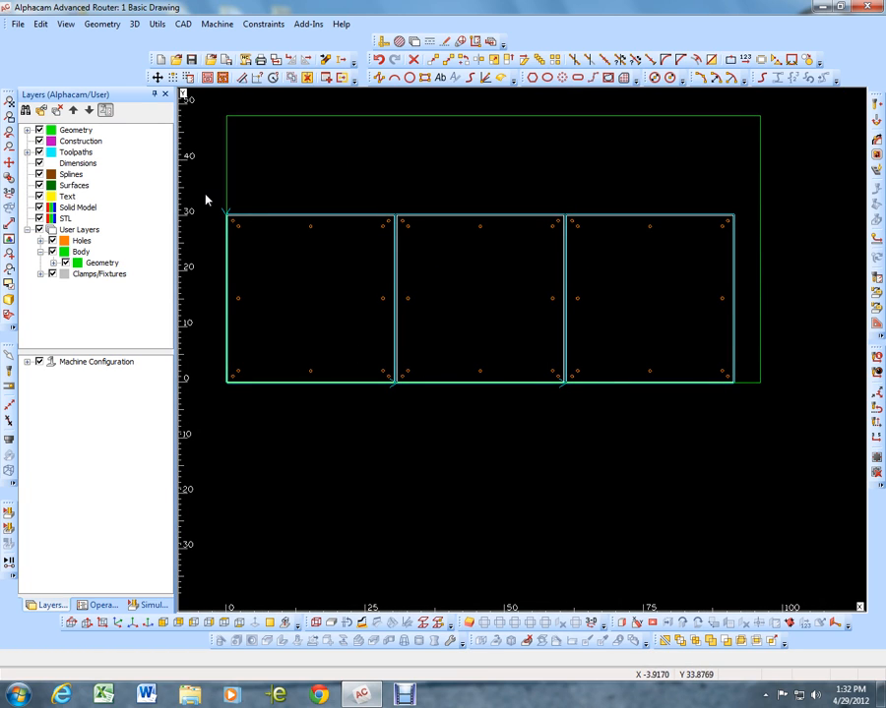
# - Hide the Toolpaths layer and the Body user layer, leaving the Holes layer shown
pyautogui.click(40, 152)
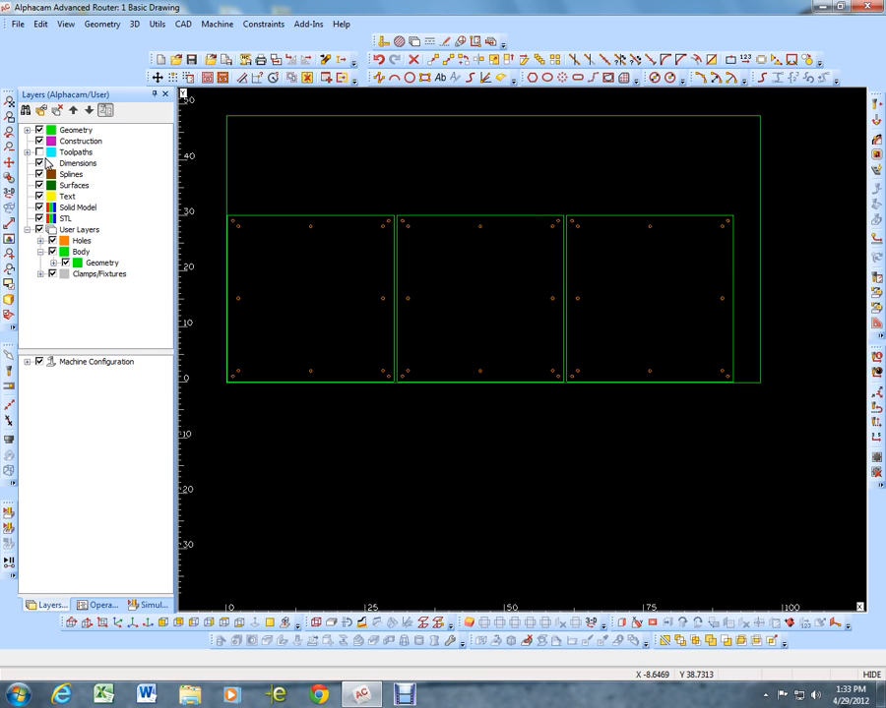
pyautogui.click(52, 253)
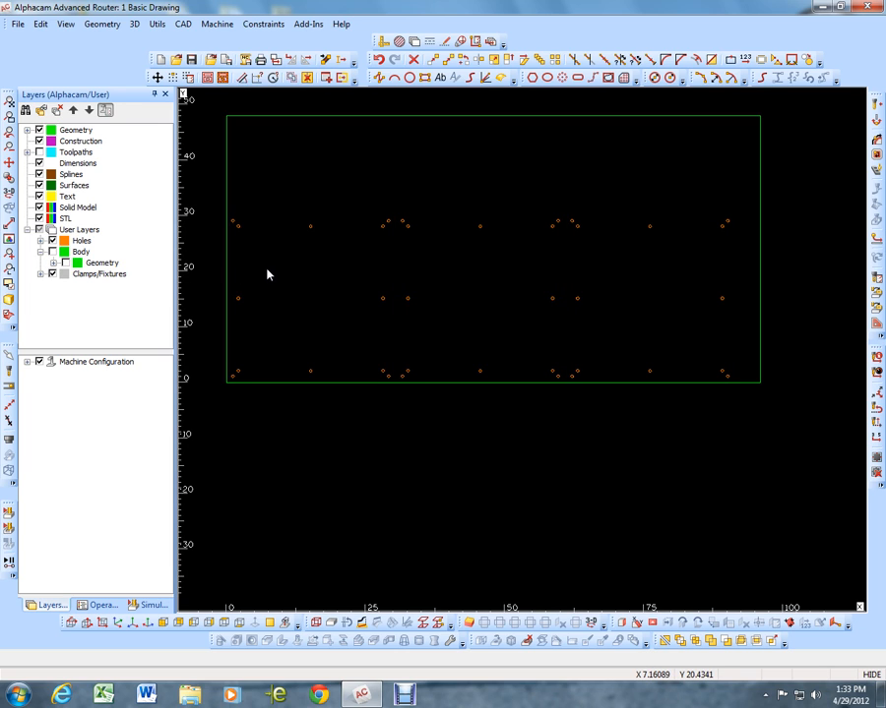
# - Select the Spiral up - 1-4 in dia tool from the RegalPlastics Tools folder as the current tool
pyautogui.scroll(-1, 267, 275)
pyautogui.scroll(-1, 267, 274)
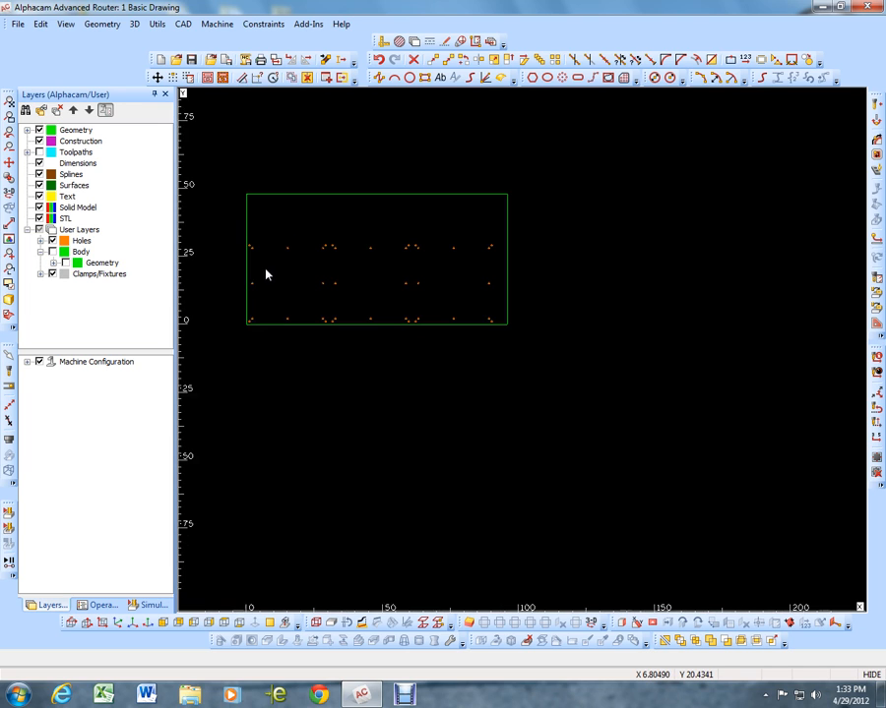
pyautogui.click(875, 107)
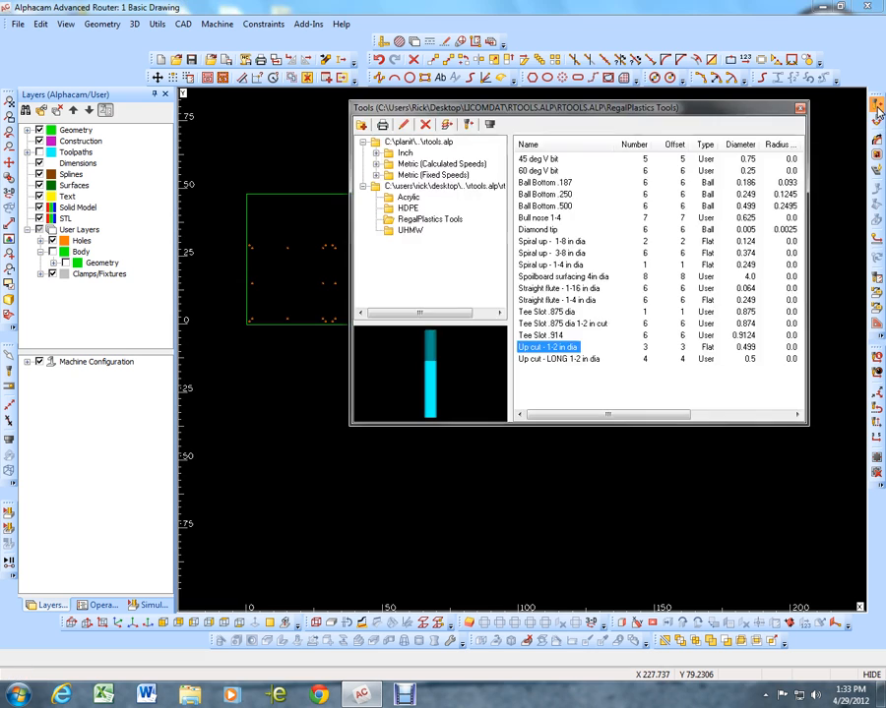
pyautogui.doubleClick(545, 267)
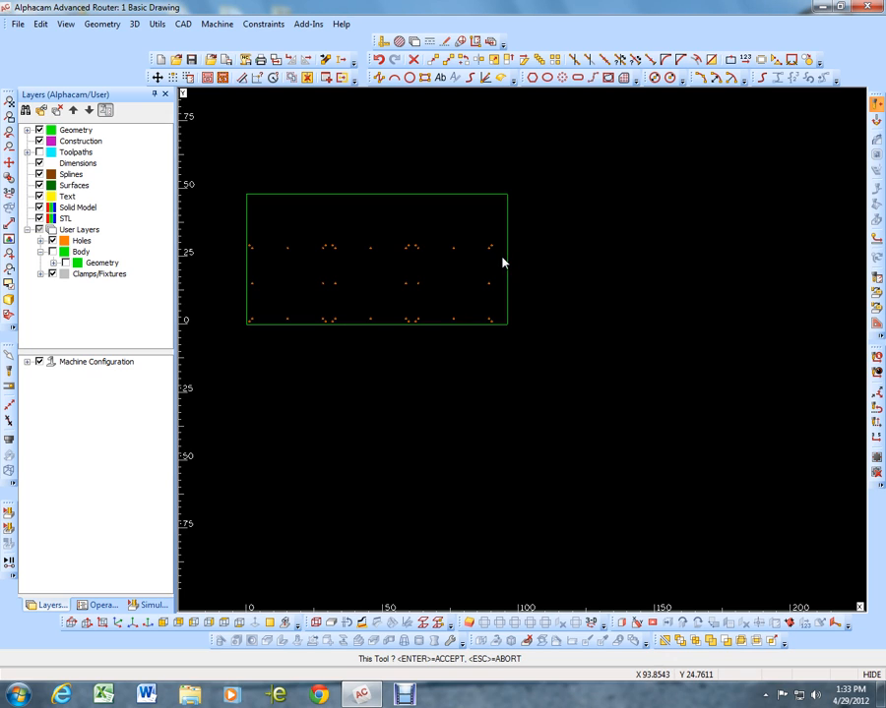
pyautogui.press('Return')
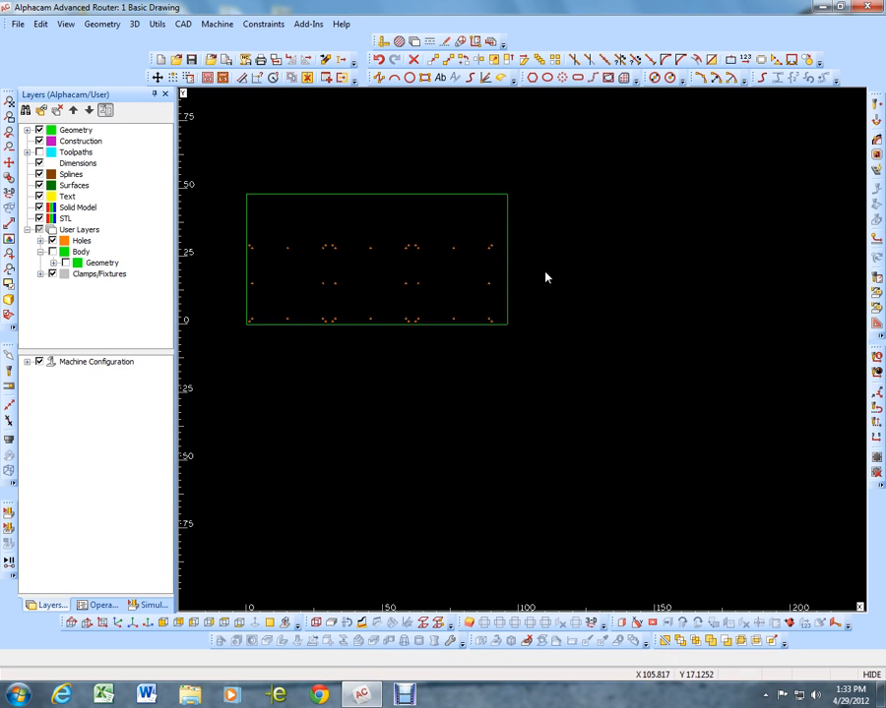
# - Set the tool direction of all the holes to the inside, running clockwise, with no start point setting
pyautogui.click(876, 119)
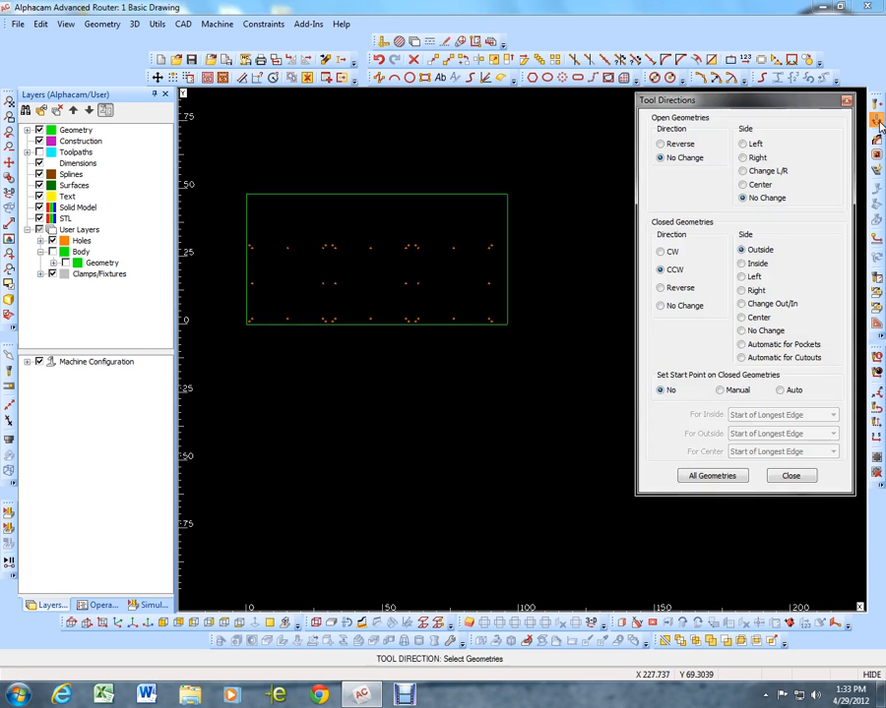
pyautogui.click(745, 265)
pyautogui.click(219, 221)
pyautogui.click(535, 353)
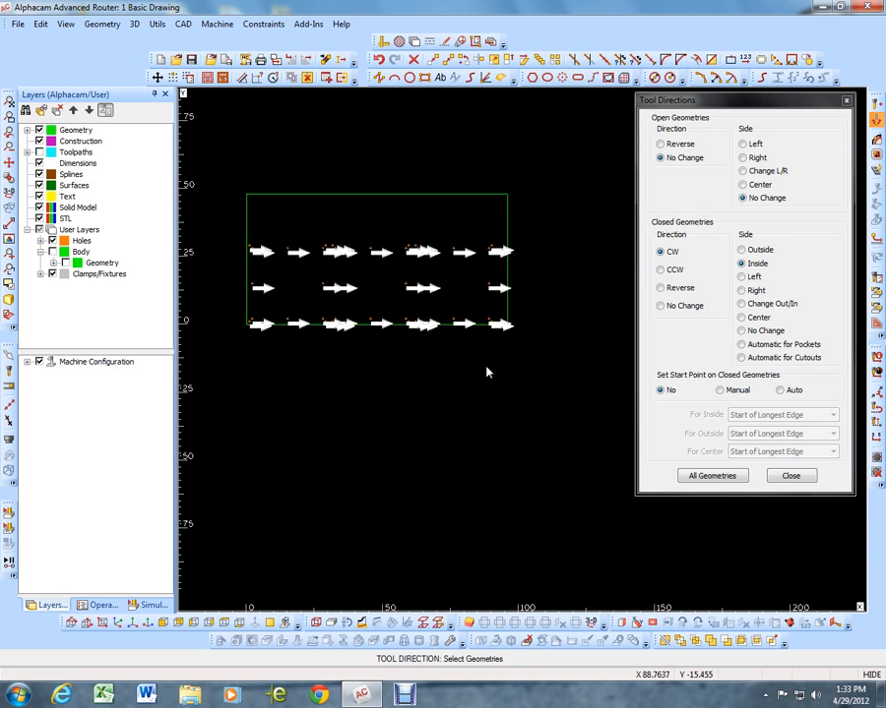
pyautogui.click(789, 475)
# - Machine all the holes with a vertical-sided Rough/Finish operation, using Tool Center compensation, Roll Round corners and a down feed of 60
pyautogui.click(875, 145)
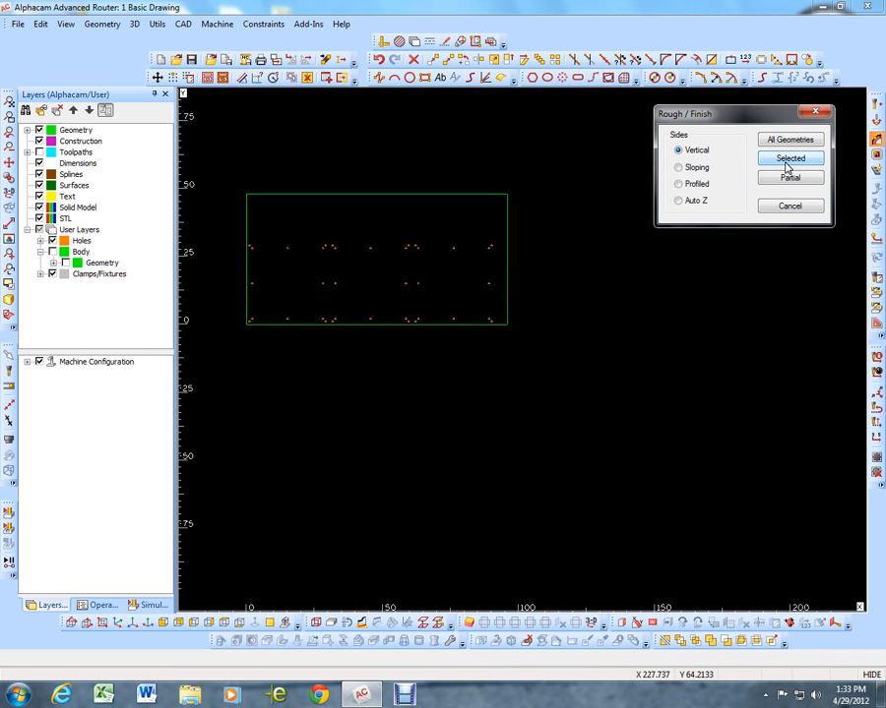
pyautogui.click(790, 159)
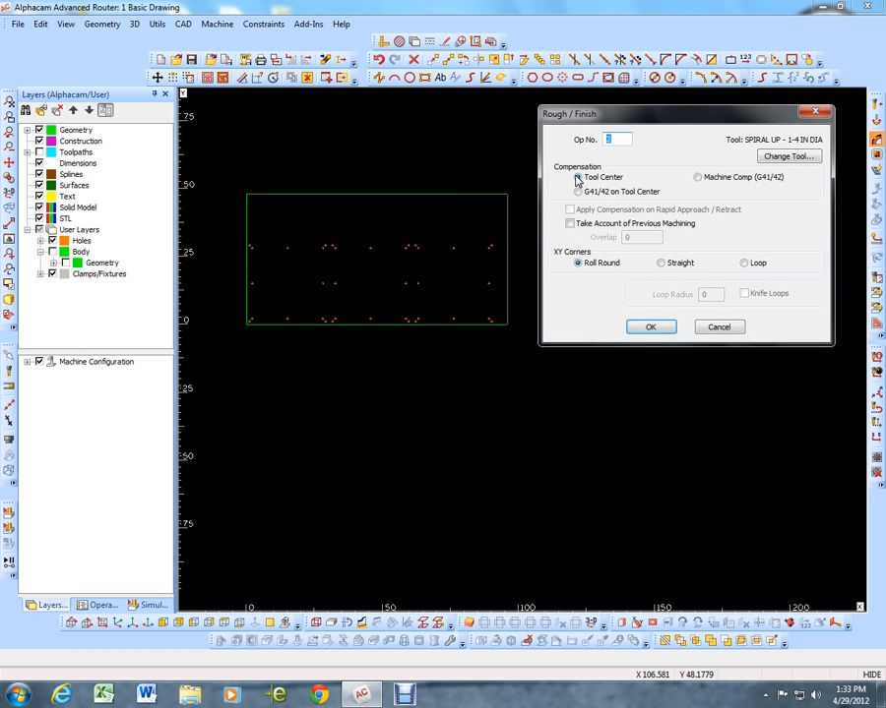
pyautogui.click(638, 327)
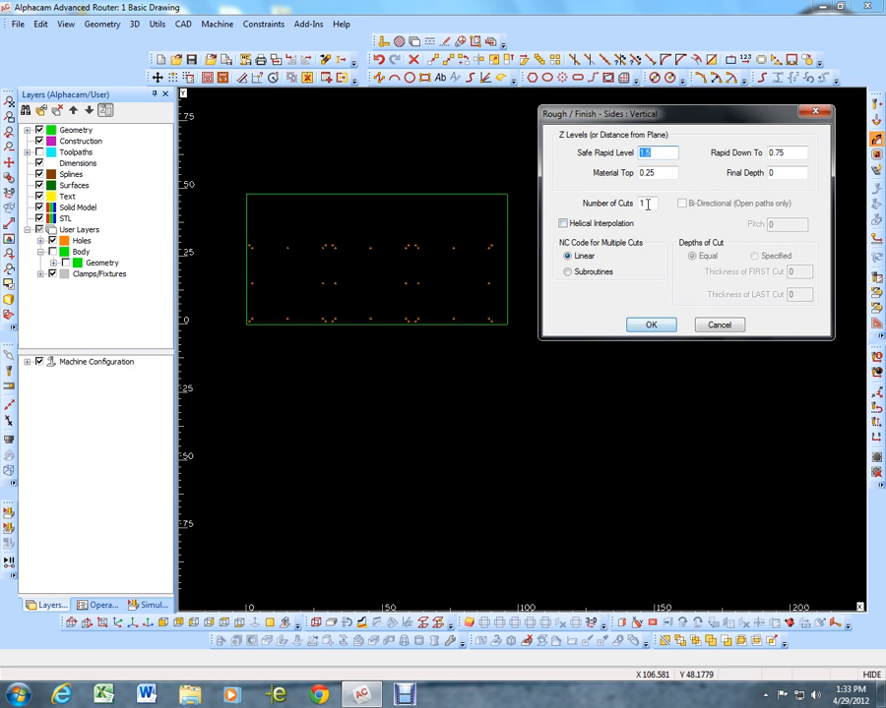
pyautogui.click(651, 326)
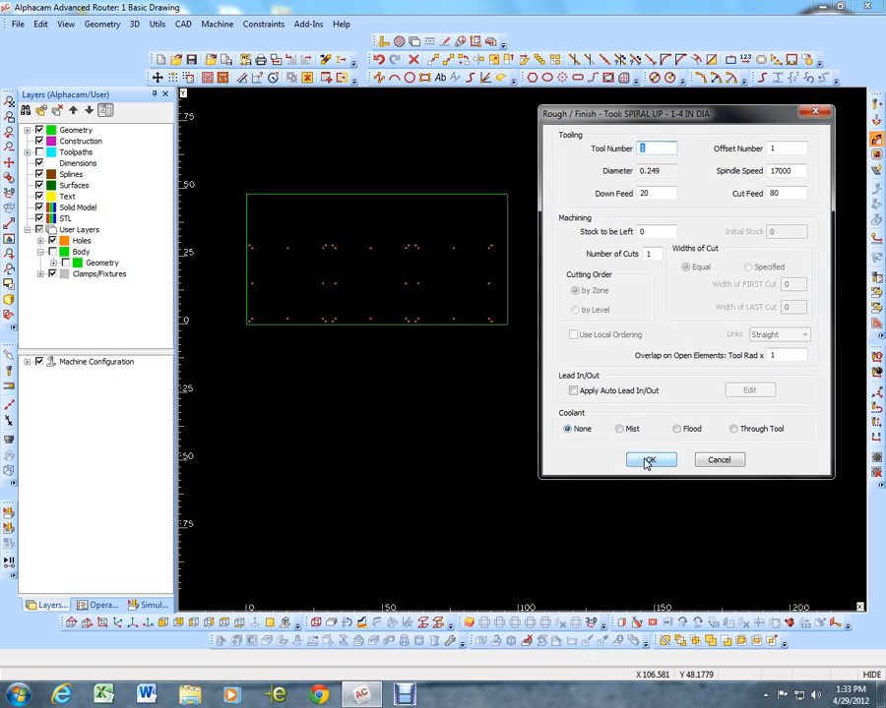
pyautogui.click(637, 193)
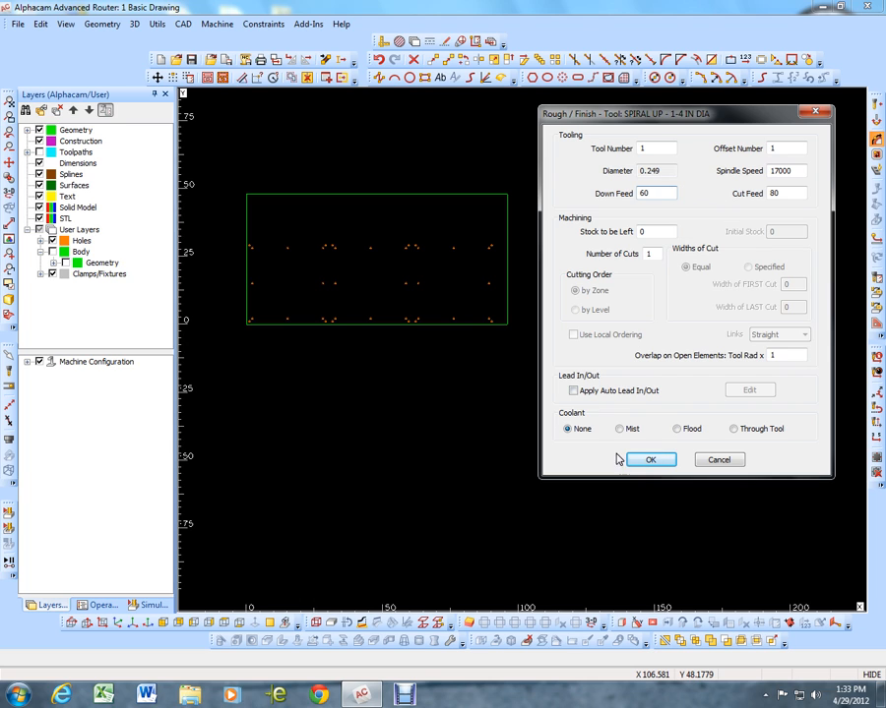
pyautogui.click(648, 461)
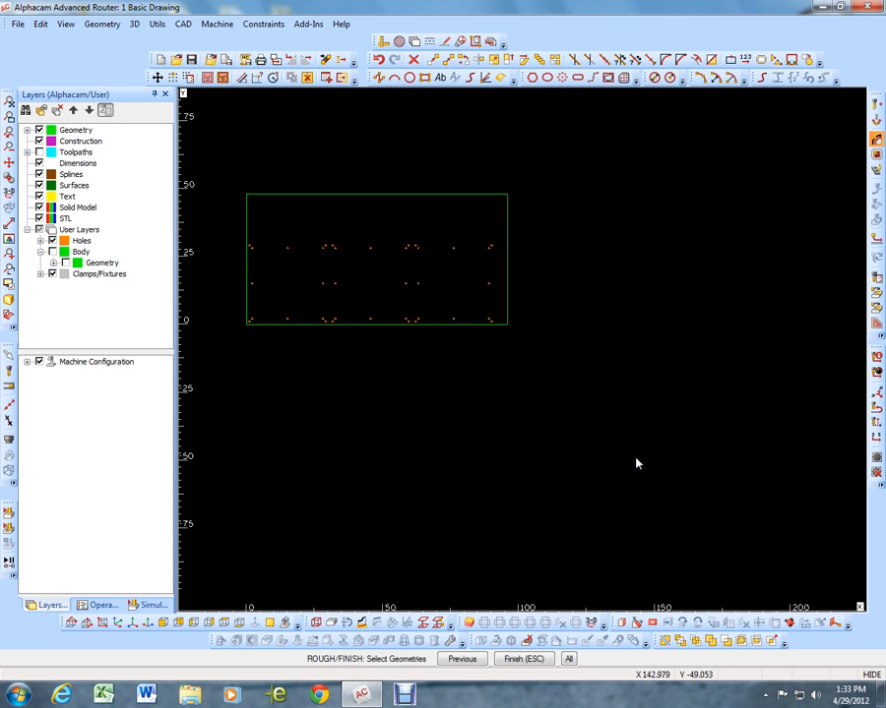
pyautogui.click(216, 221)
pyautogui.click(591, 356)
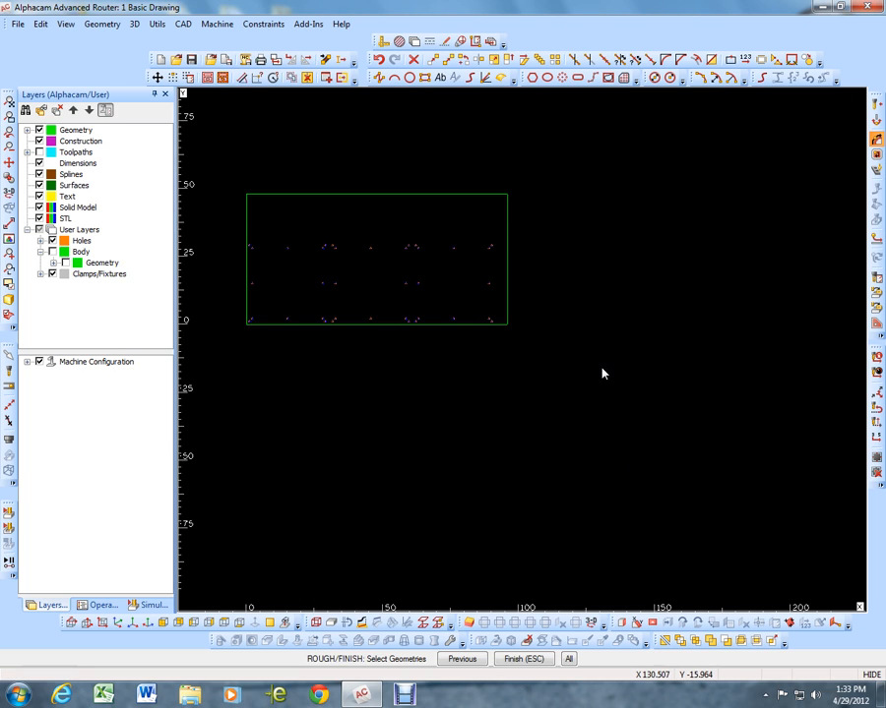
pyautogui.rightClick(398, 301)
# - Inspect the new toolpaths inside the holes up close, including their direction and offset from the hole edges
pyautogui.scroll(5, 409, 236)
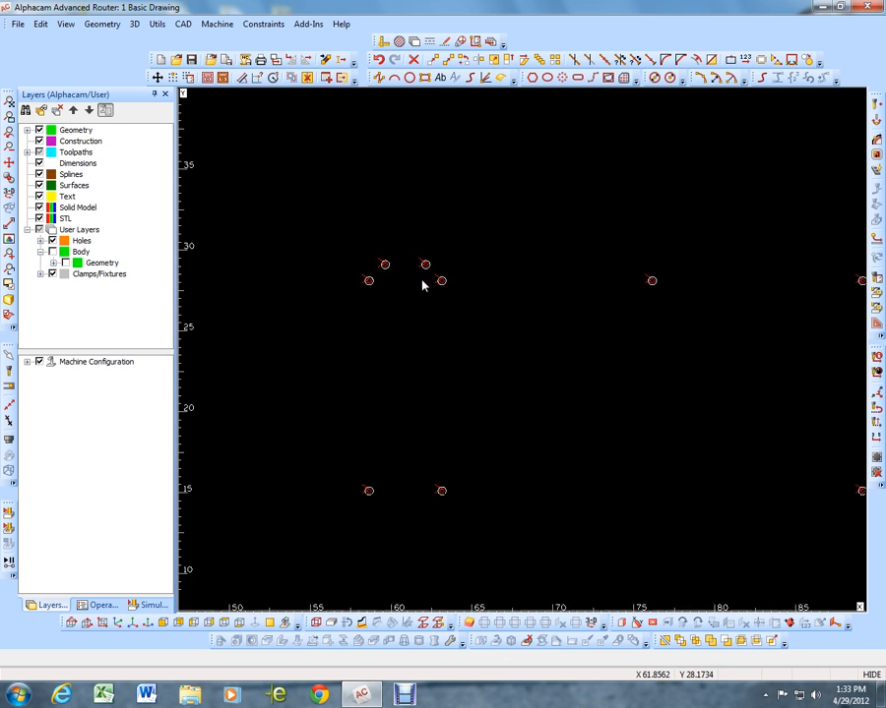
pyautogui.scroll(5, 429, 265)
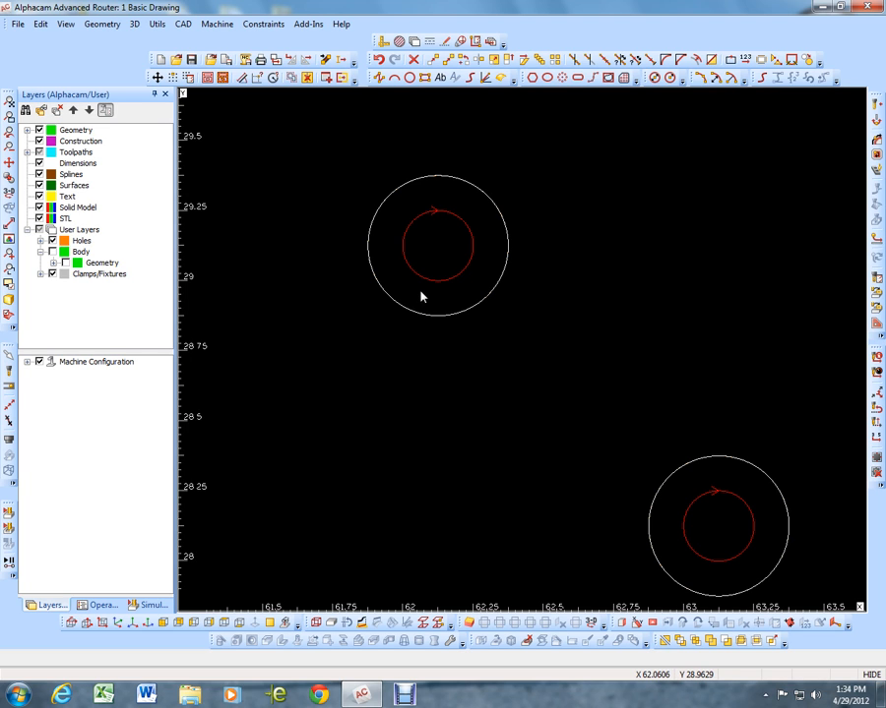
pyautogui.scroll(4, 408, 309)
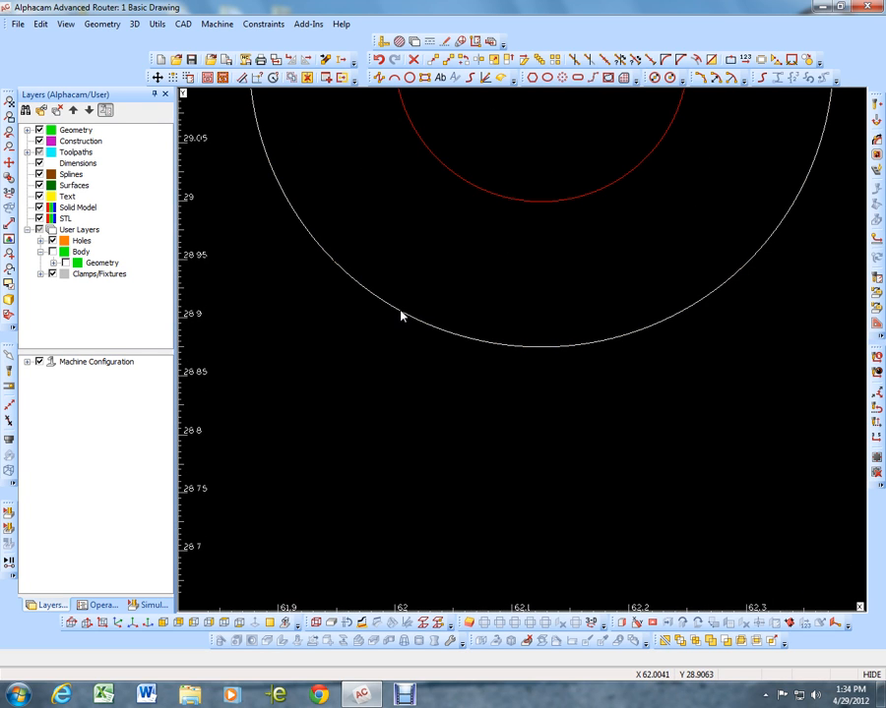
pyautogui.scroll(-6, 402, 313)
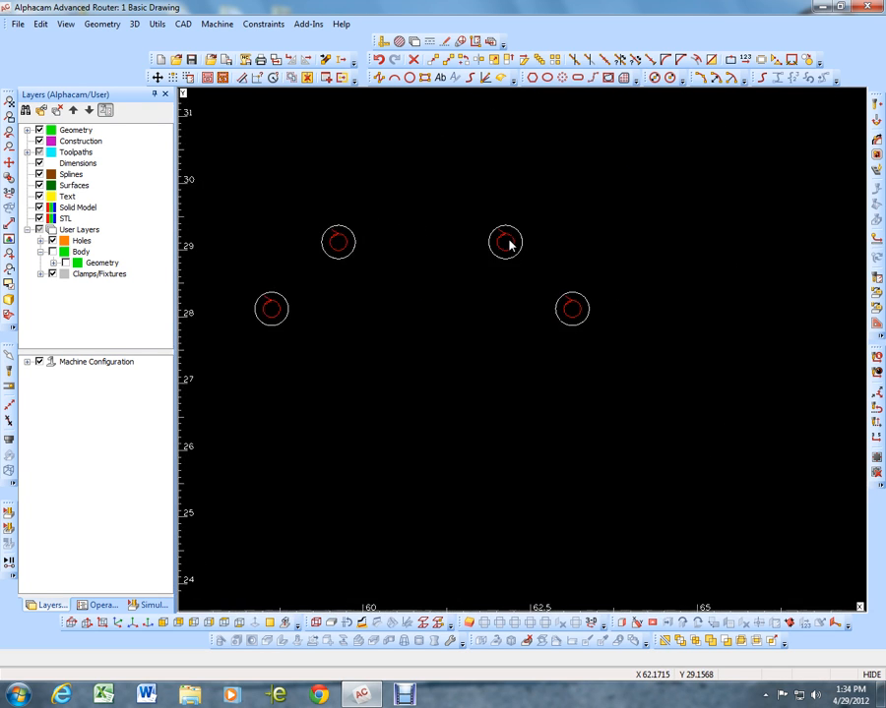
pyautogui.scroll(-8, 509, 244)
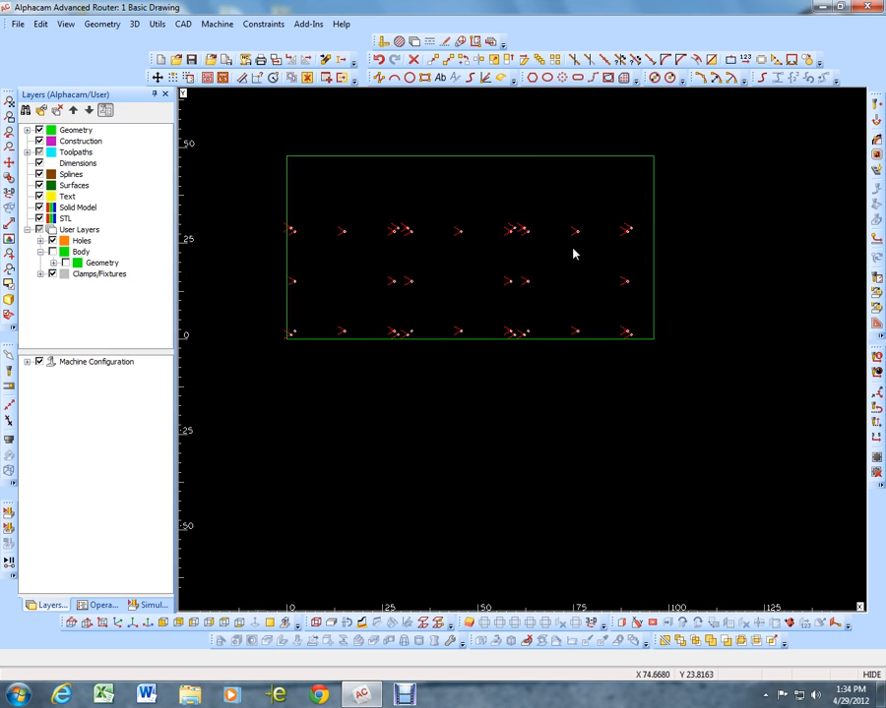
pyautogui.scroll(-2, 566, 258)
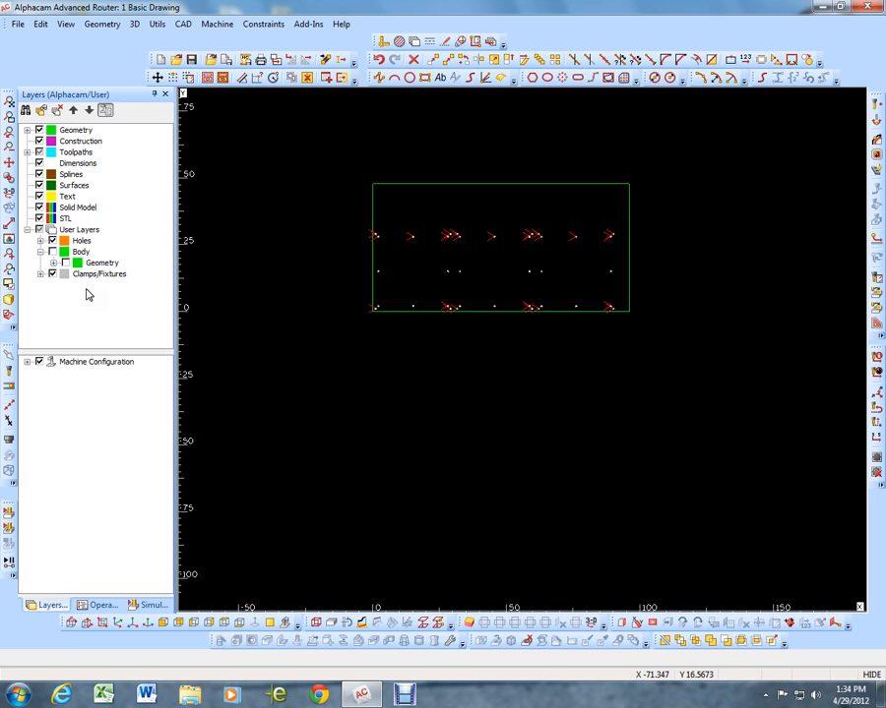
# - Show the Body user layer and the complete Toolpaths layer again
pyautogui.click(53, 253)
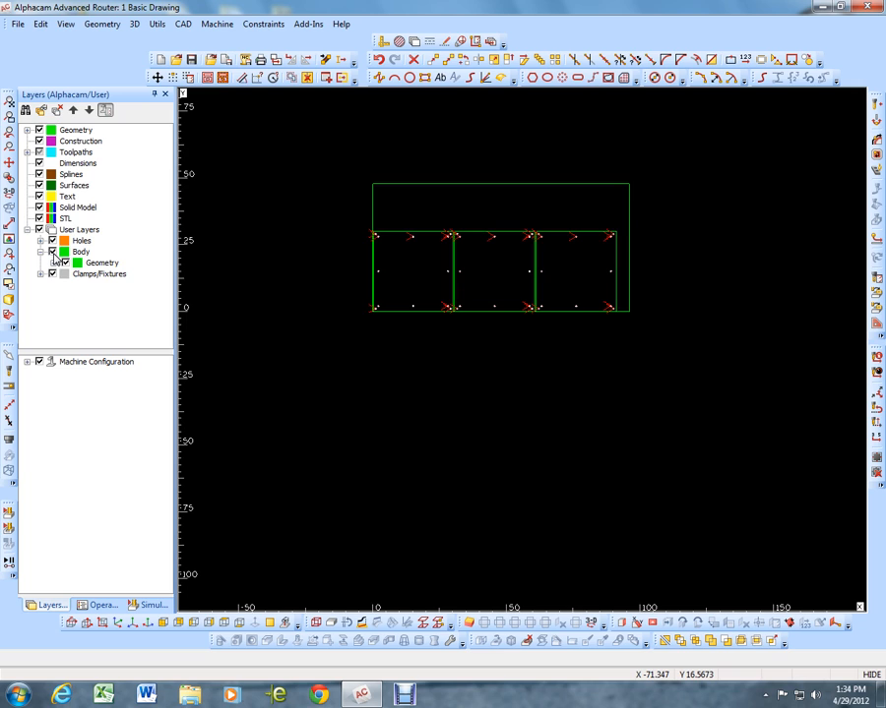
pyautogui.click(40, 152)
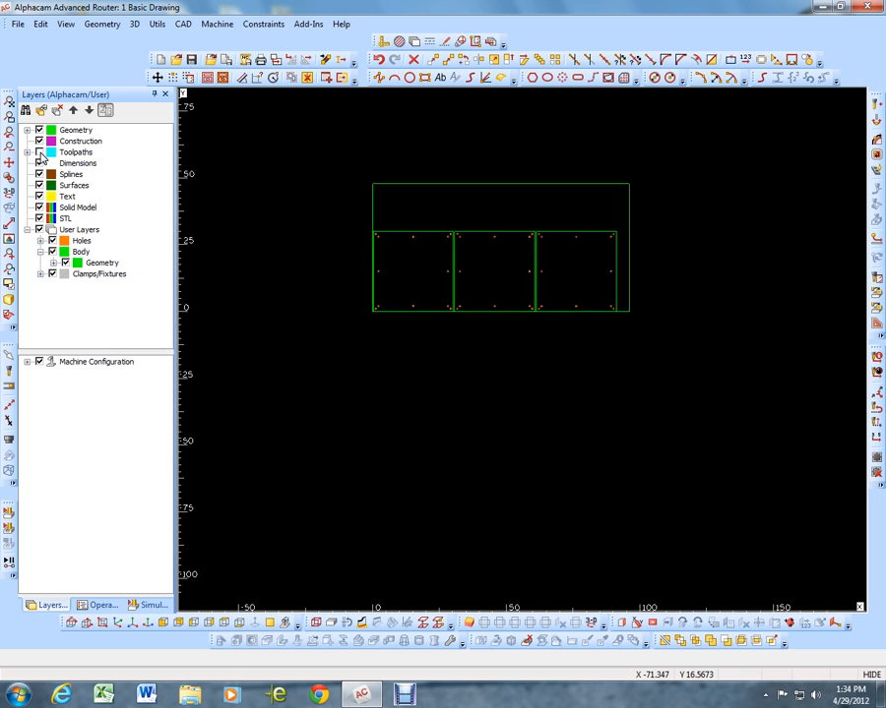
pyautogui.click(40, 153)
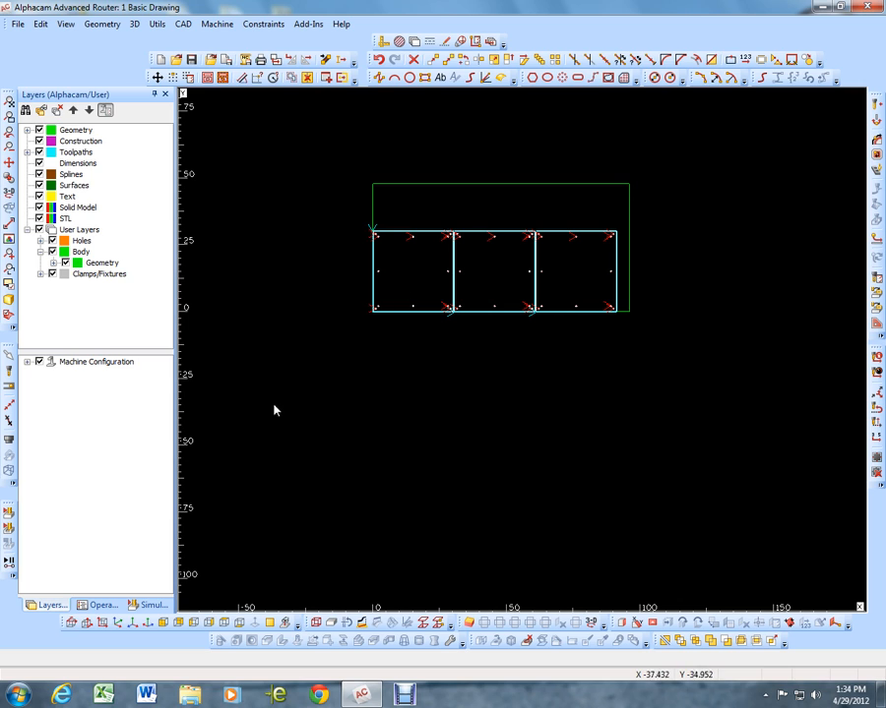
# - Check which project manager pages are enabled and bring up the list of machining operations
pyautogui.click(102, 606)
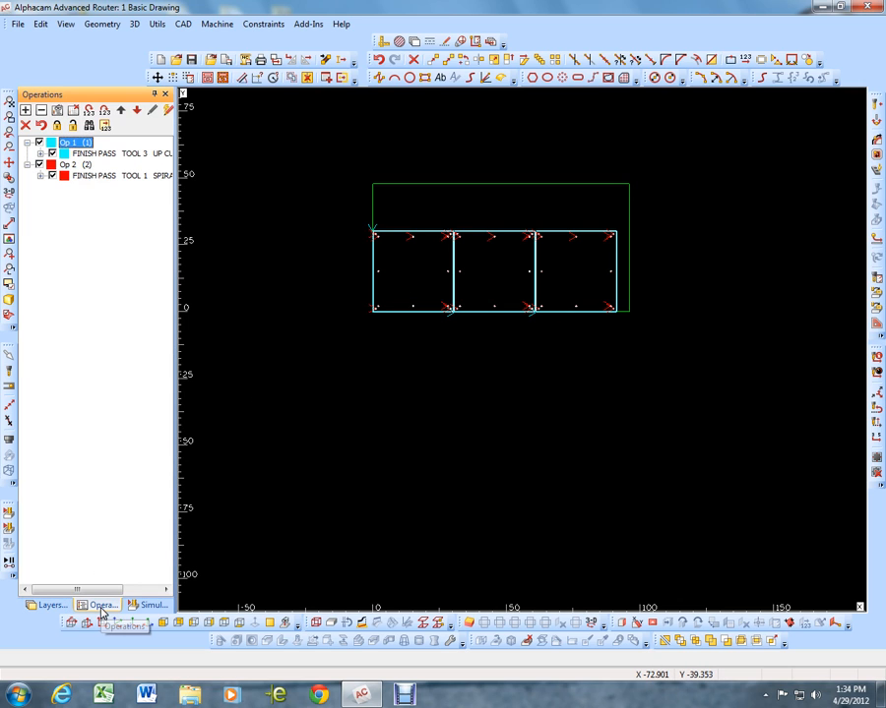
pyautogui.click(64, 24)
pyautogui.moveTo(41, 24)
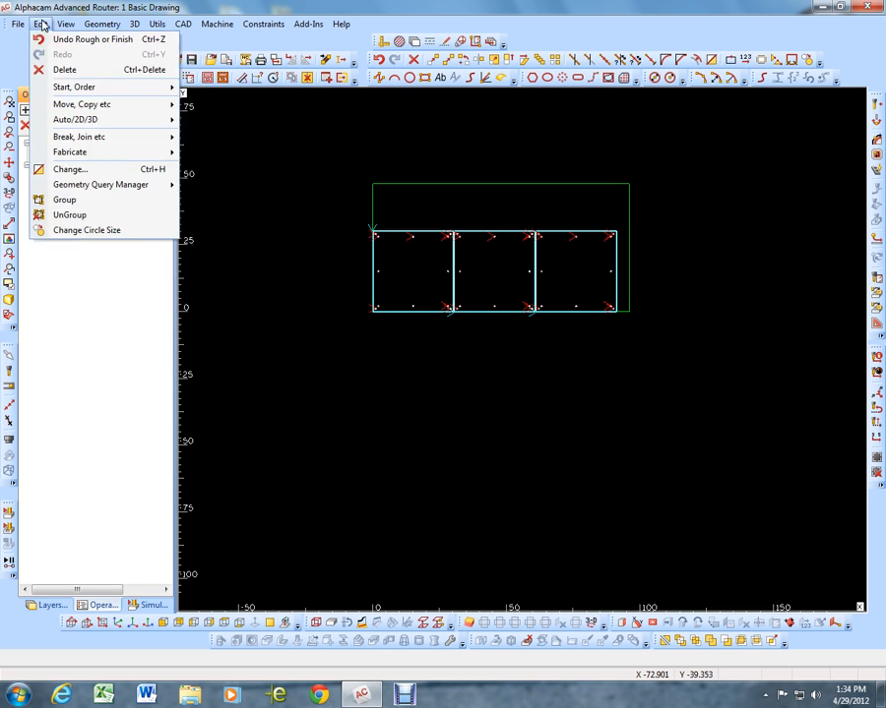
pyautogui.moveTo(167, 39)
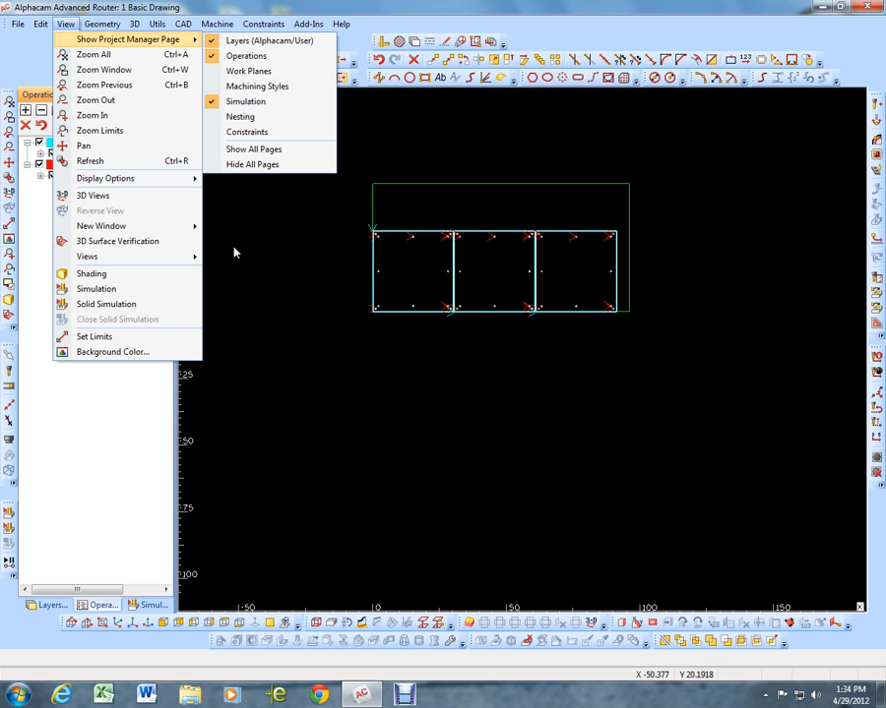
pyautogui.click(258, 308)
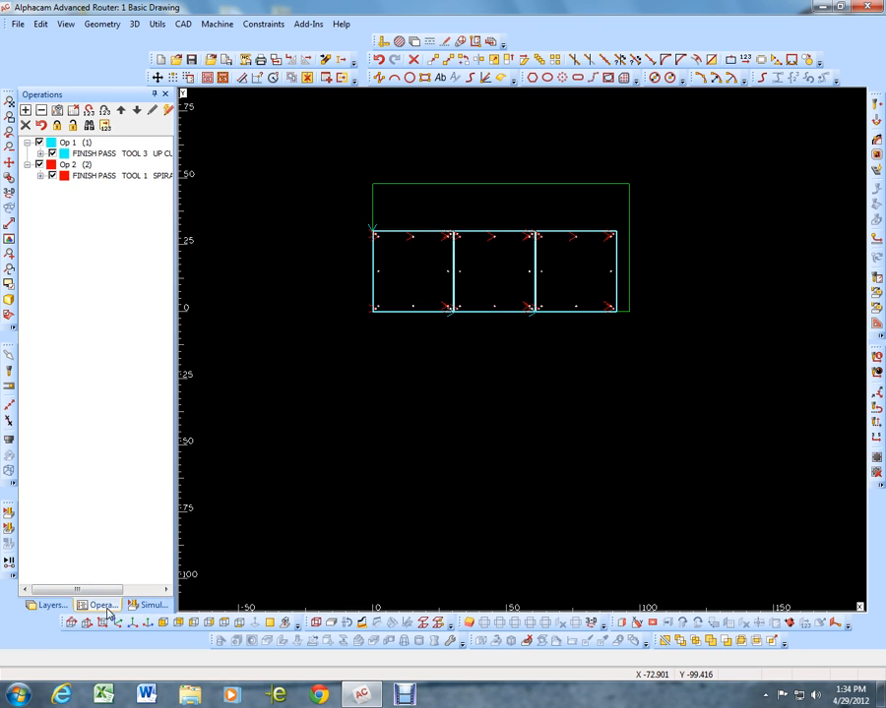
pyautogui.click(56, 609)
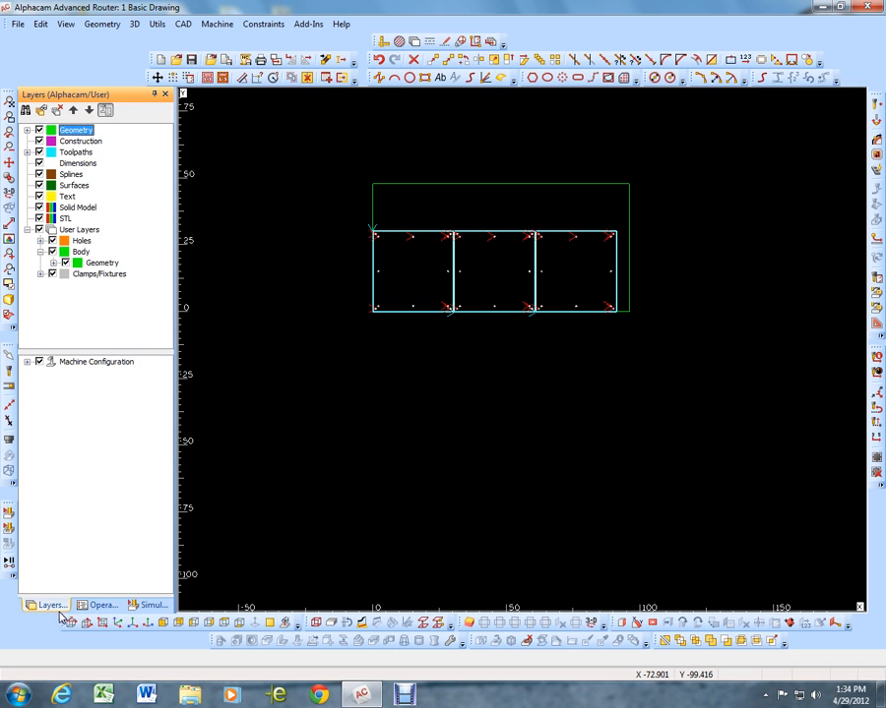
pyautogui.click(103, 606)
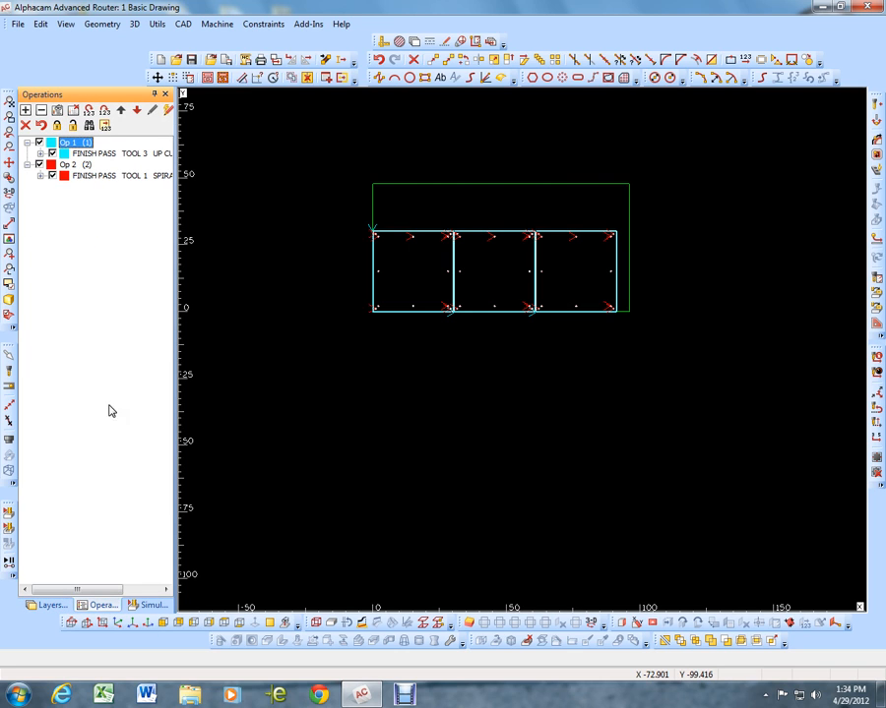
# - Toggle the outline operation's visibility to identify it, and move the quarter-inch hole operation ahead of it in the machining order
pyautogui.click(39, 142)
pyautogui.click(39, 143)
pyautogui.click(39, 143)
pyautogui.click(40, 143)
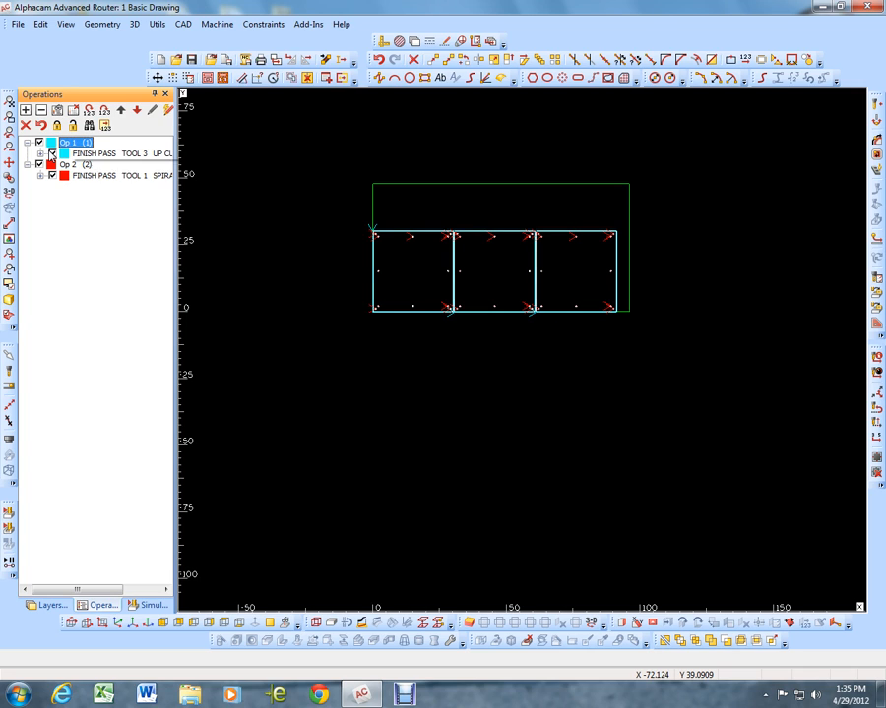
pyautogui.click(69, 165)
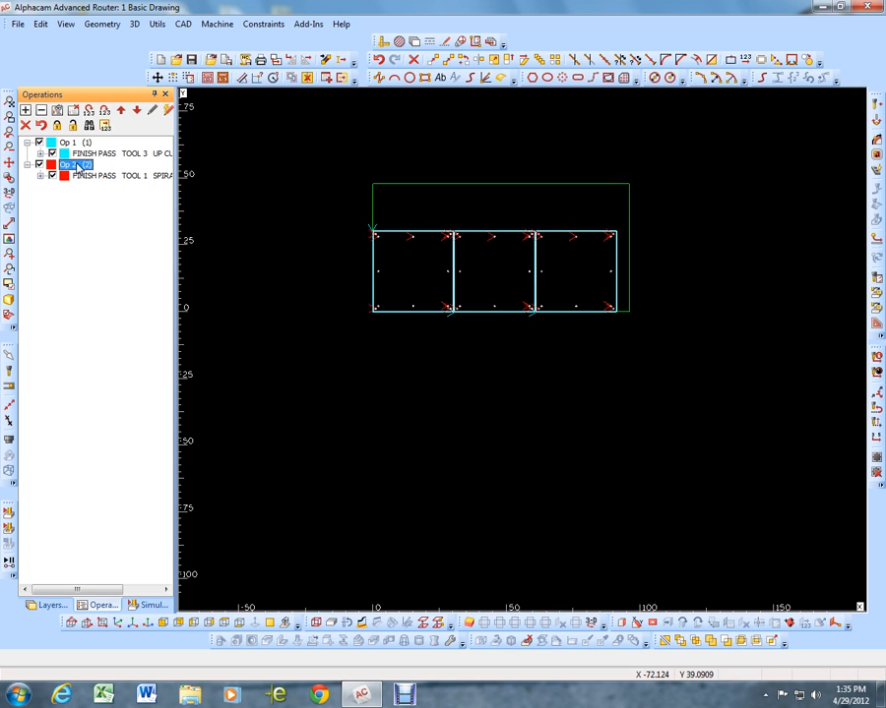
pyautogui.click(120, 112)
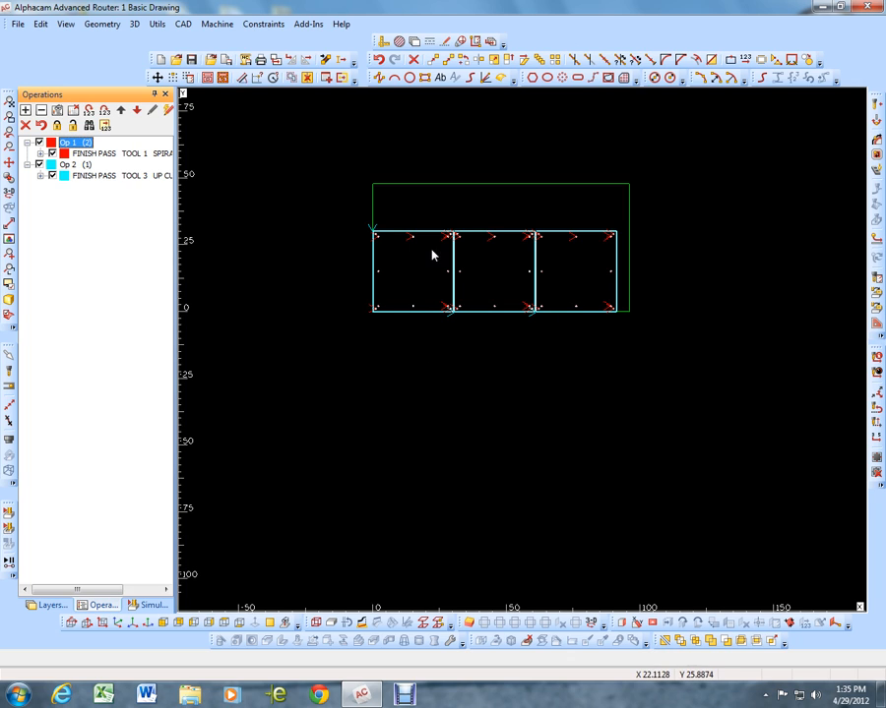
# - Define the sheet rectangle as the Main material with its top at Z .25 and its bottom at Z 0
pyautogui.click(332, 624)
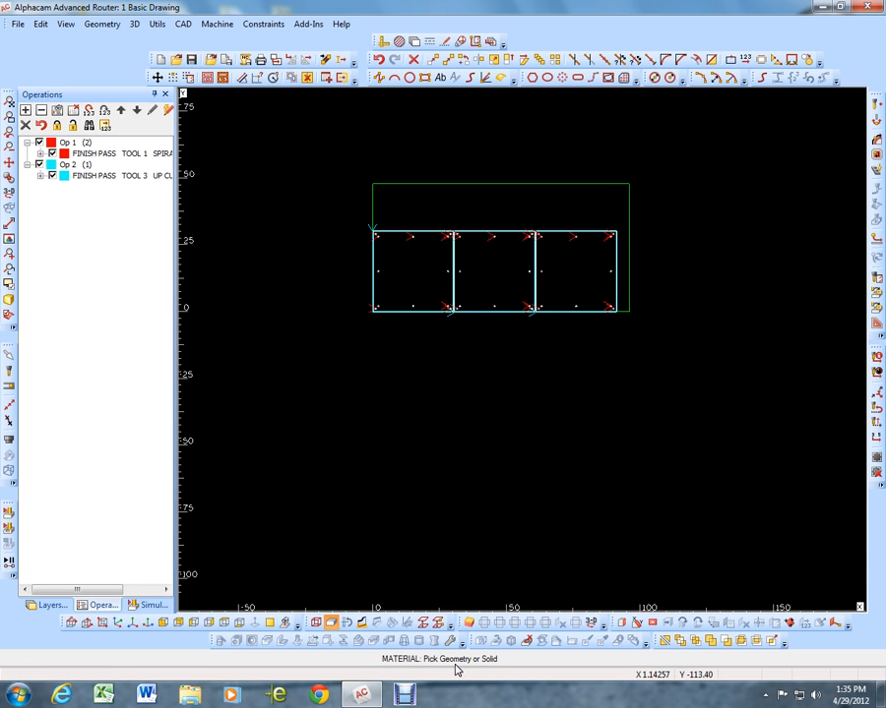
pyautogui.click(631, 315)
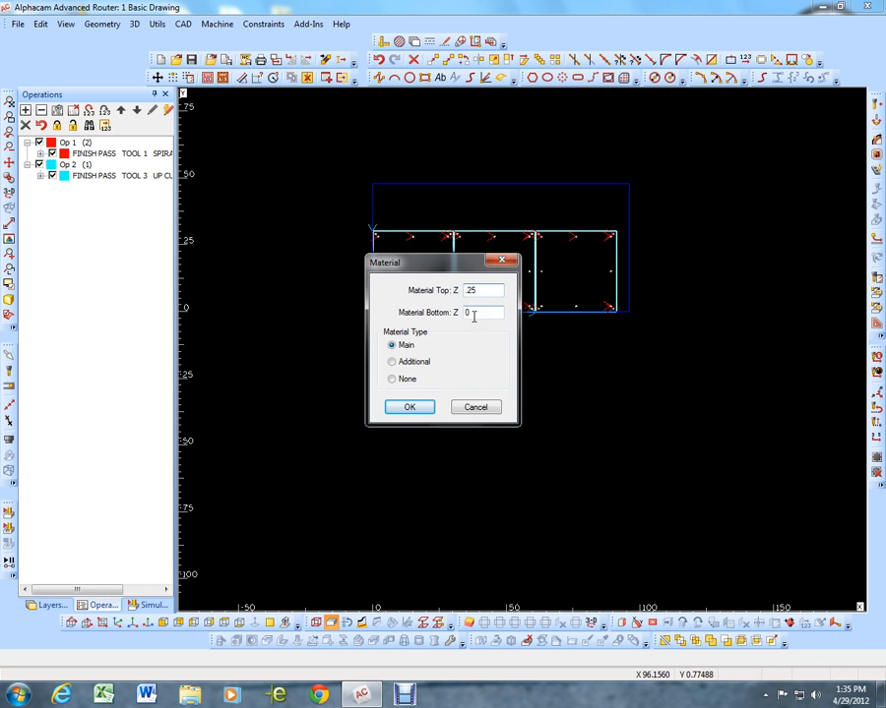
pyautogui.click(415, 412)
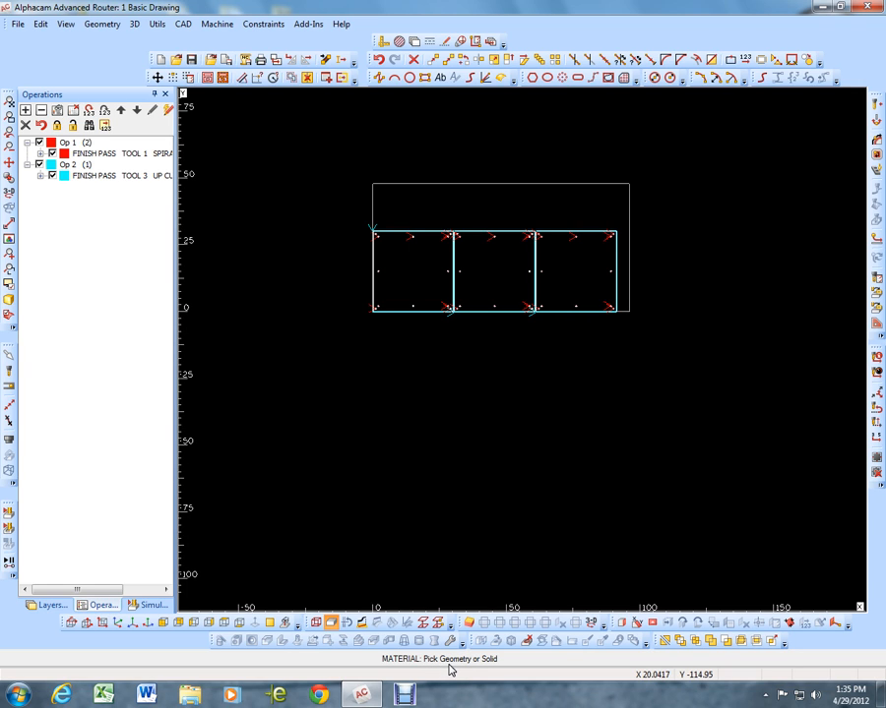
pyautogui.rightClick(414, 534)
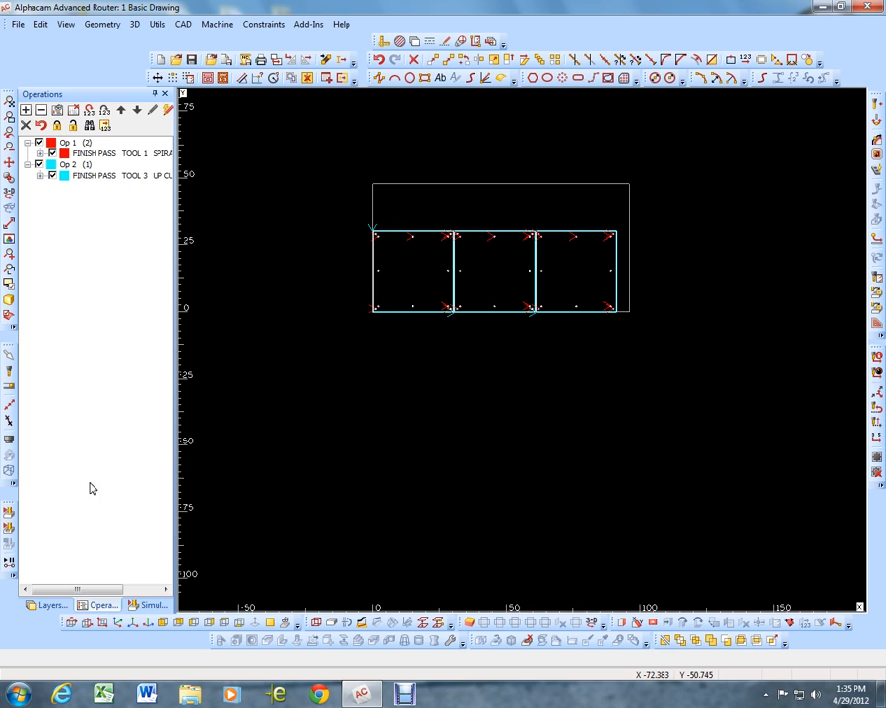
# - Run a solid simulation of the machining in a tilted 3D view, at a reduced playback speed
pyautogui.click(10, 529)
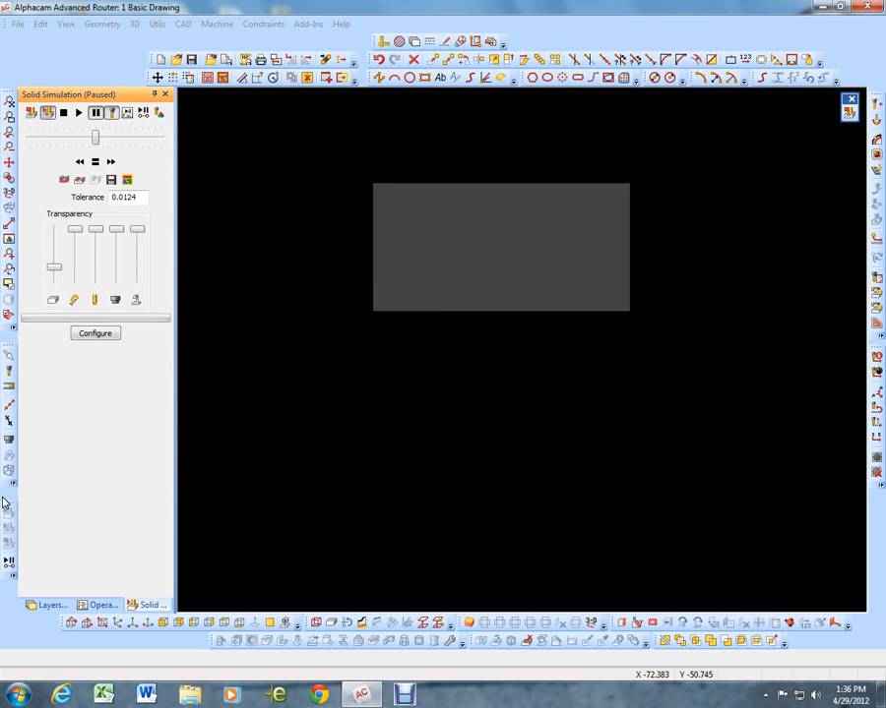
pyautogui.click(10, 195)
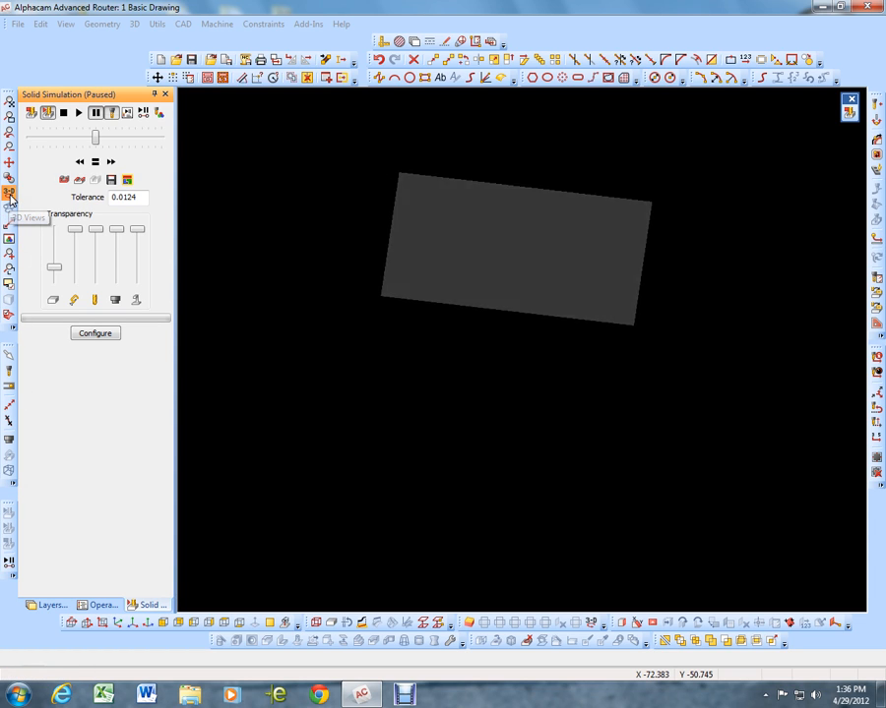
pyautogui.moveTo(362, 297); pyautogui.dragTo(426, 301, button='middle')
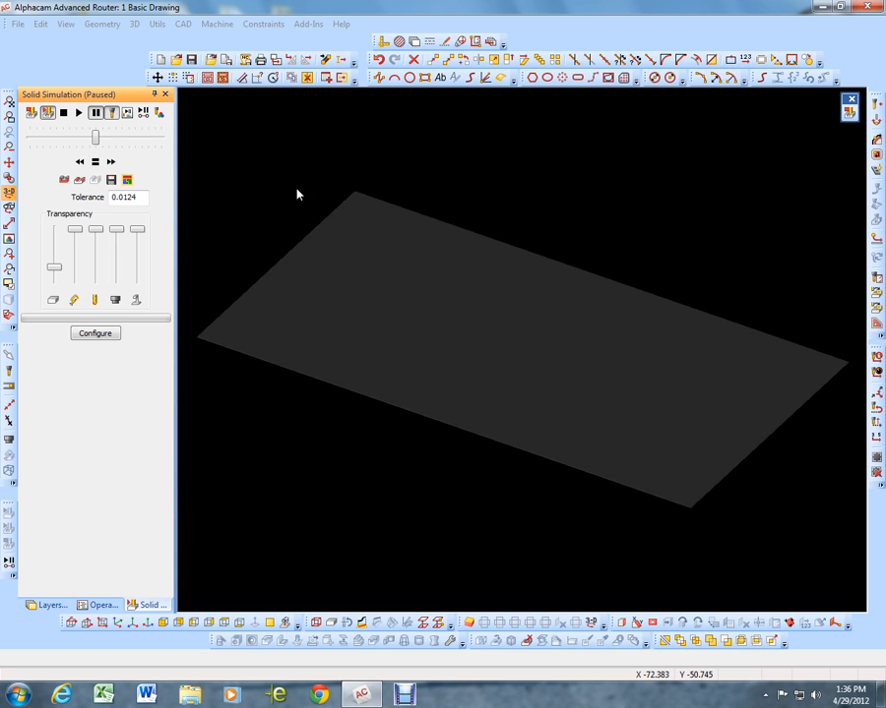
pyautogui.click(78, 113)
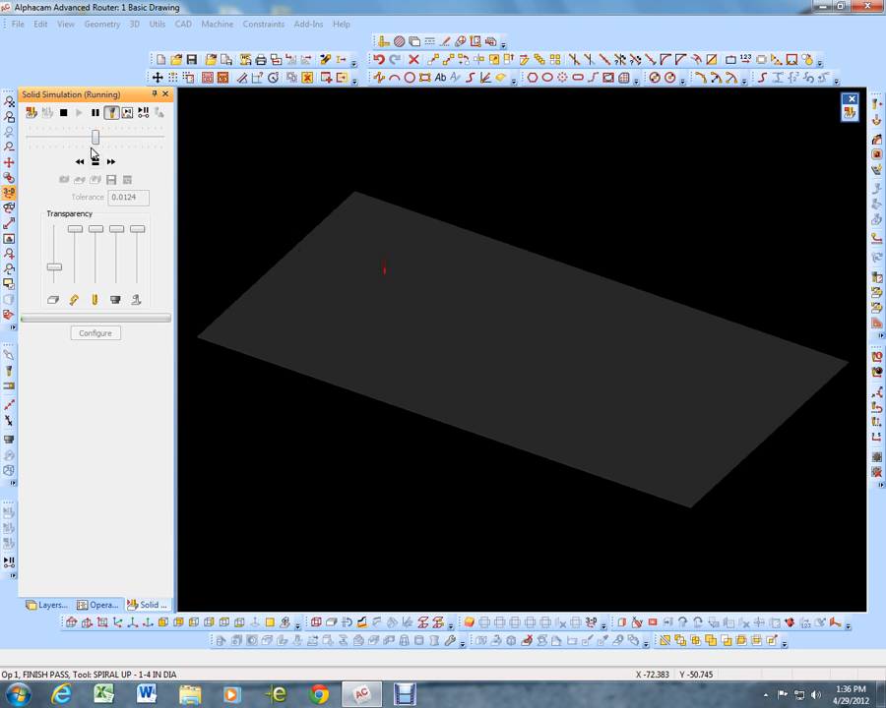
pyautogui.moveTo(98, 144); pyautogui.dragTo(128, 141)
pyautogui.click(123, 139)
pyautogui.moveTo(100, 140); pyautogui.dragTo(76, 142)
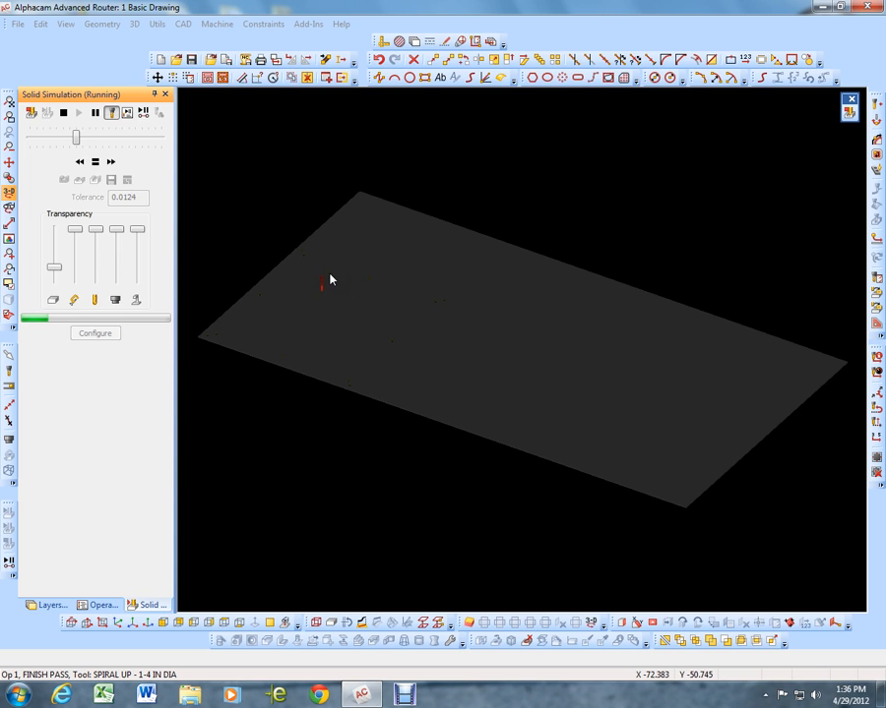
# - Examine the quarter-inch tool cutting the holes up close while the simulation plays
pyautogui.scroll(5, 340, 303)
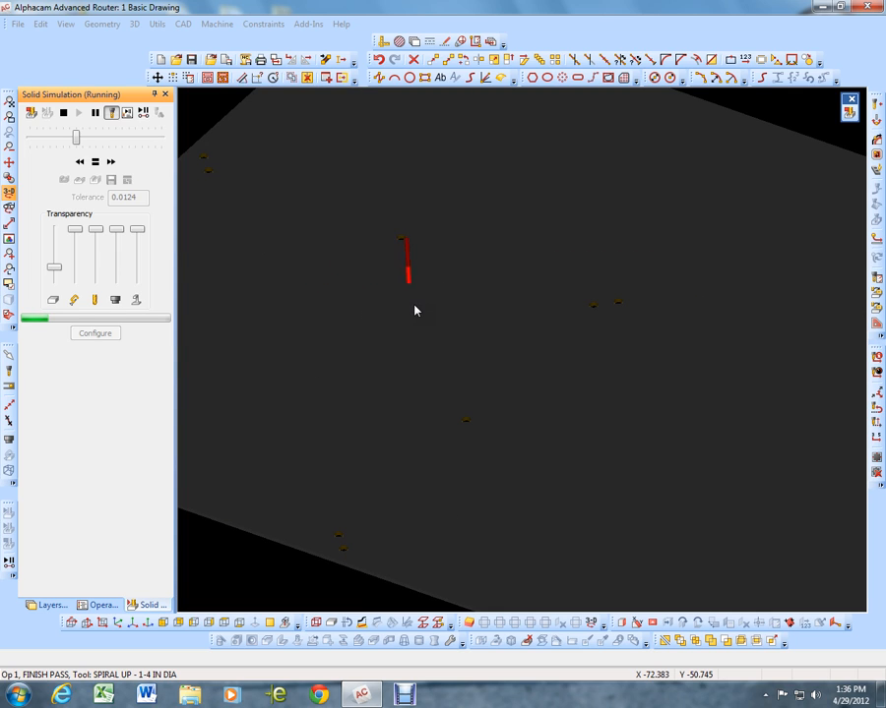
pyautogui.moveTo(355, 281); pyautogui.dragTo(303, 319, button='middle')
pyautogui.scroll(-2, 272, 324)
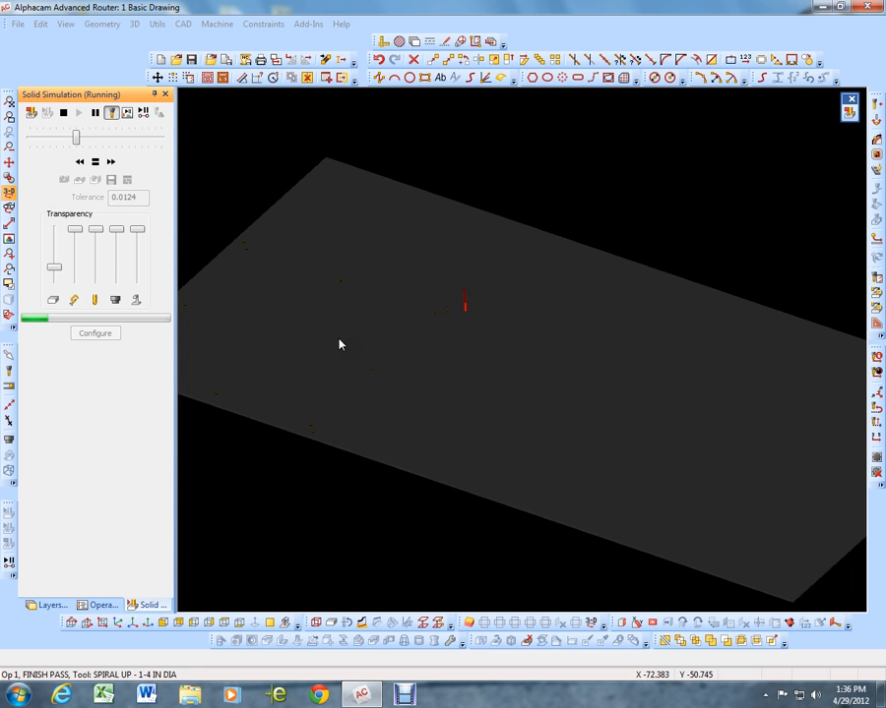
pyautogui.scroll(4, 466, 329)
pyautogui.scroll(3, 461, 318)
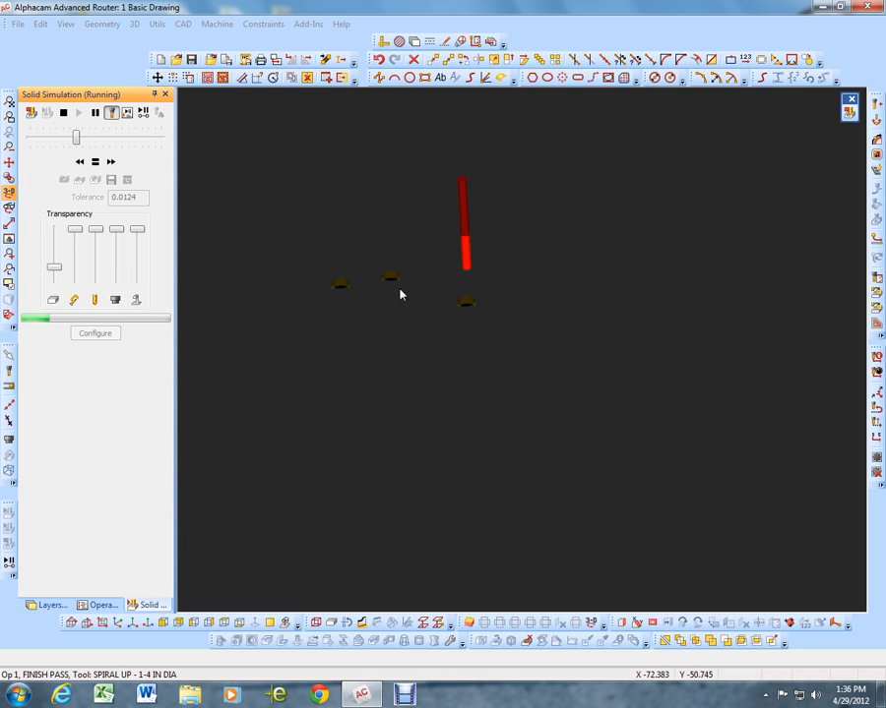
# - Speed up the simulation and let it play through the remaining holes and the part outlines
pyautogui.click(142, 141)
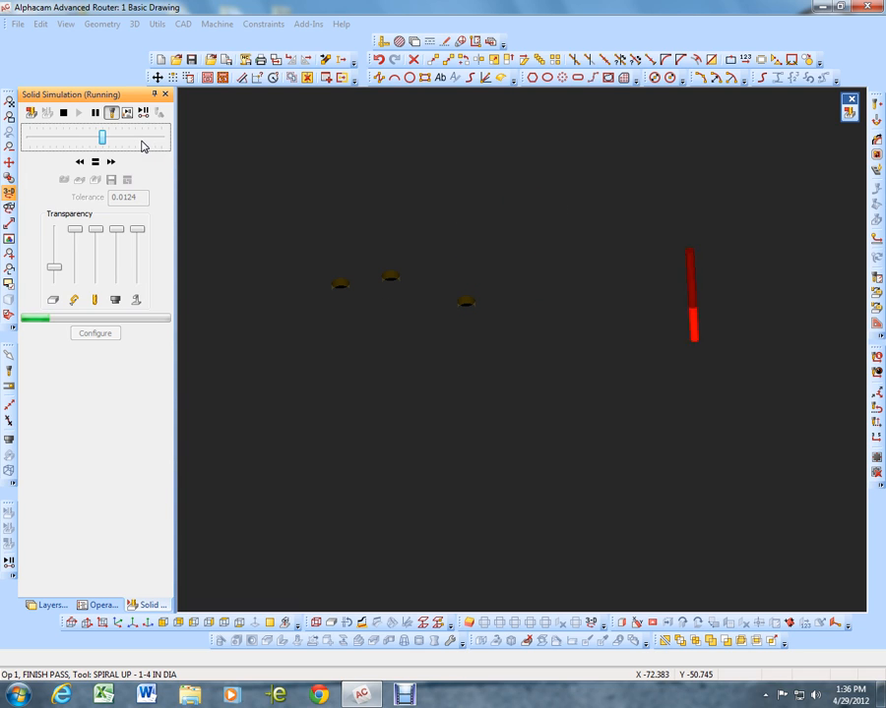
pyautogui.click(142, 140)
pyautogui.scroll(-5, 471, 274)
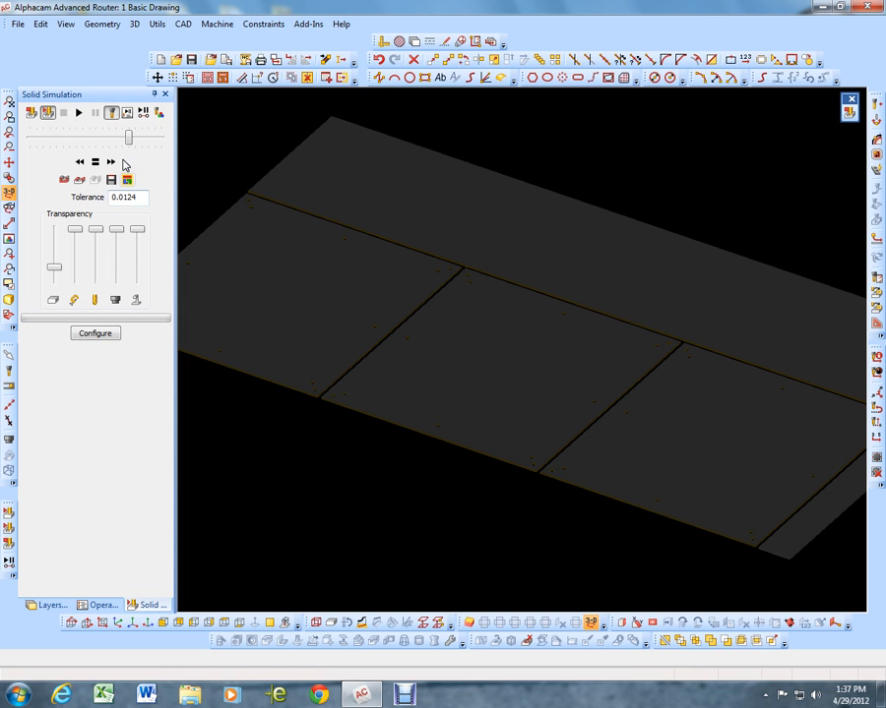
# - Set the simulated material's transparency to 0 and inspect the holes and cut channels where the parts meet
pyautogui.scroll(5, 463, 280)
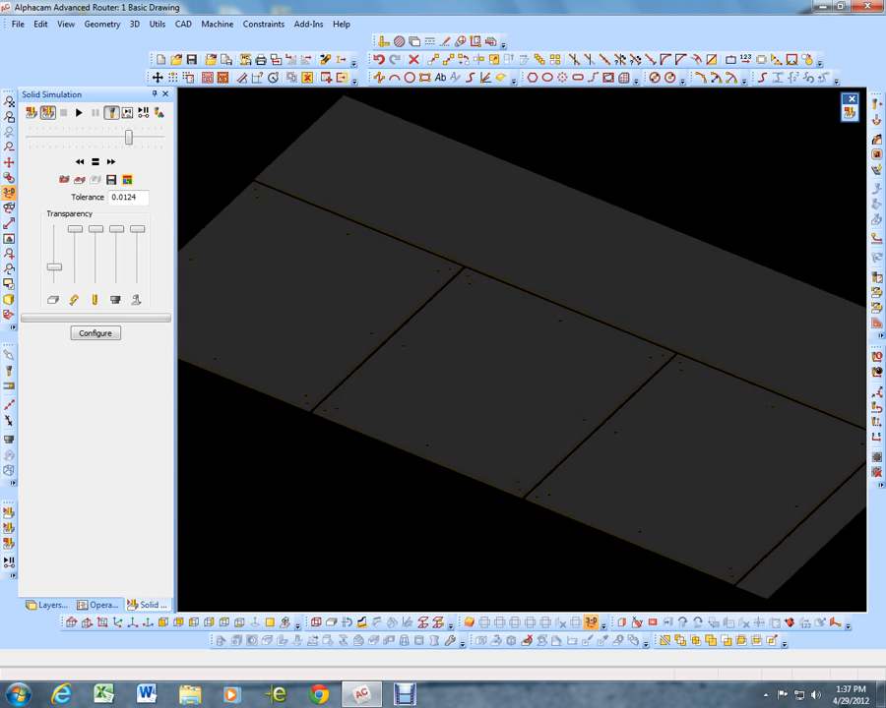
pyautogui.scroll(5, 449, 288)
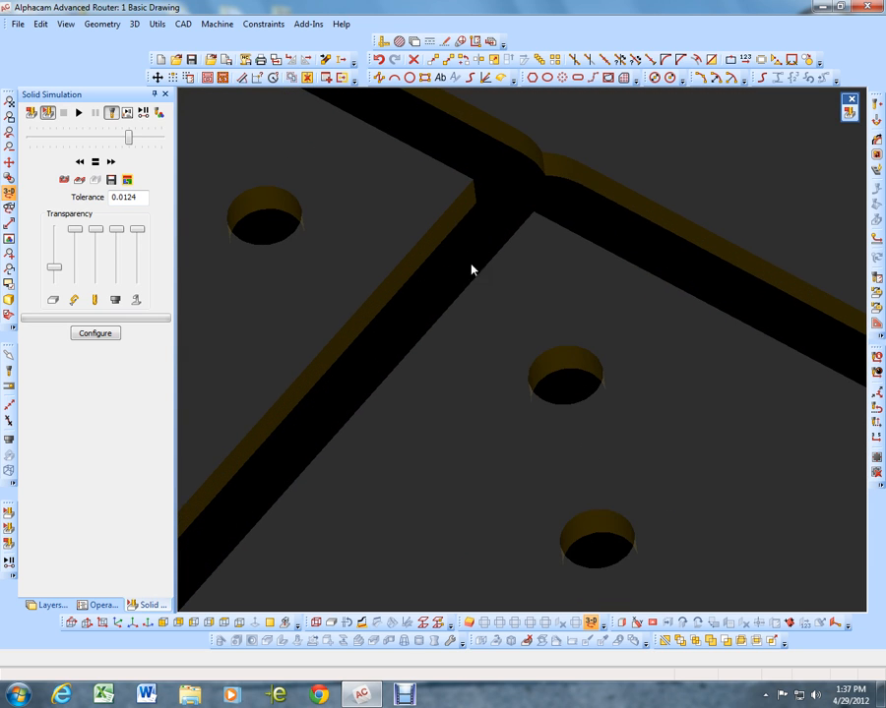
pyautogui.moveTo(471, 270); pyautogui.dragTo(419, 263, button='middle')
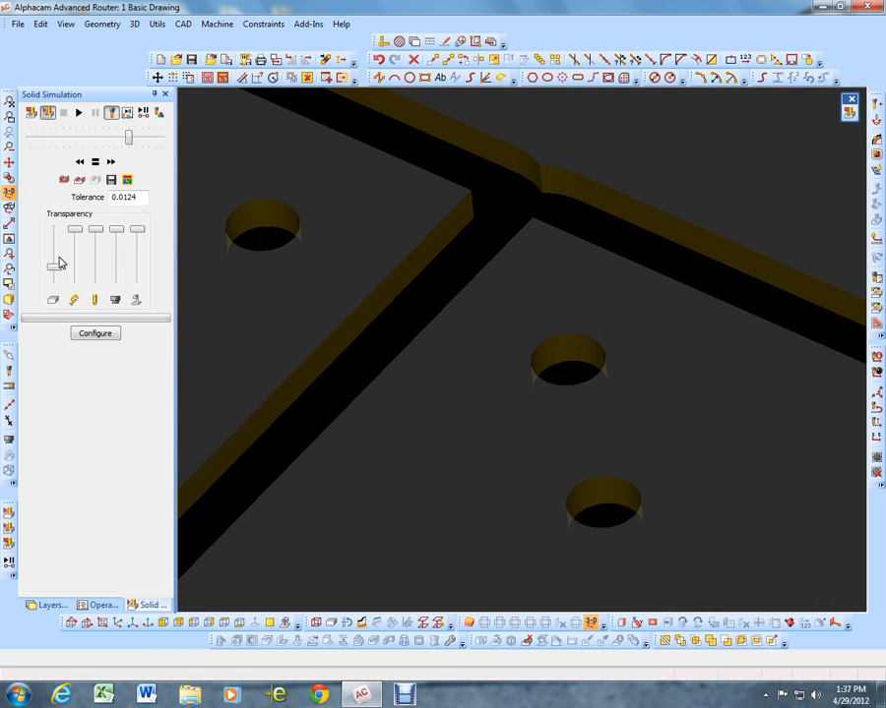
pyautogui.moveTo(54, 271); pyautogui.dragTo(57, 234)
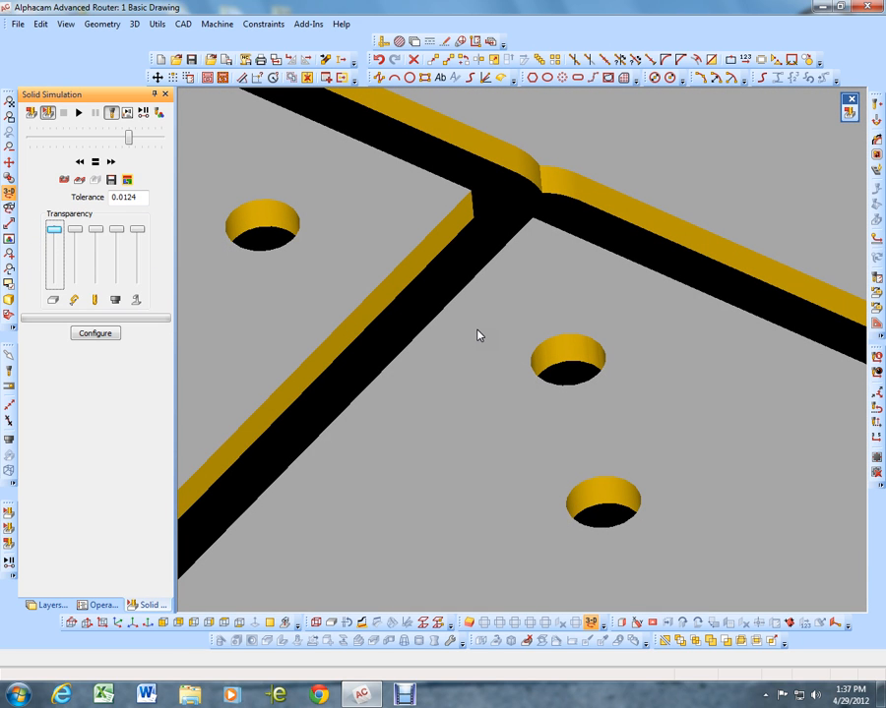
pyautogui.scroll(-5, 491, 337)
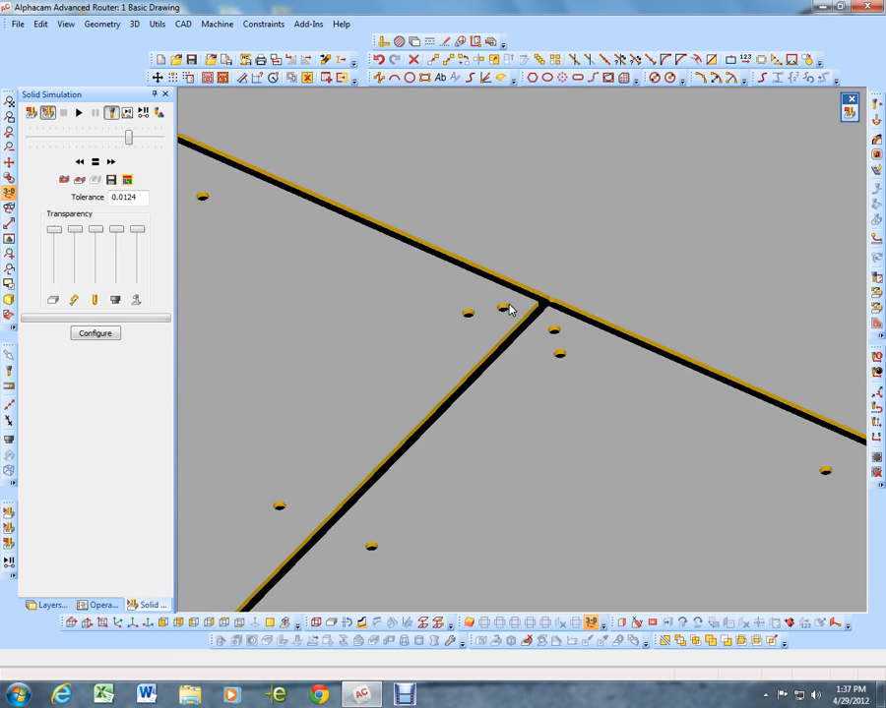
pyautogui.moveTo(482, 349)
pyautogui.mouseDown(button='middle')
pyautogui.moveTo(471, 340)
pyautogui.moveTo(477, 332)
pyautogui.mouseUp(button='middle')
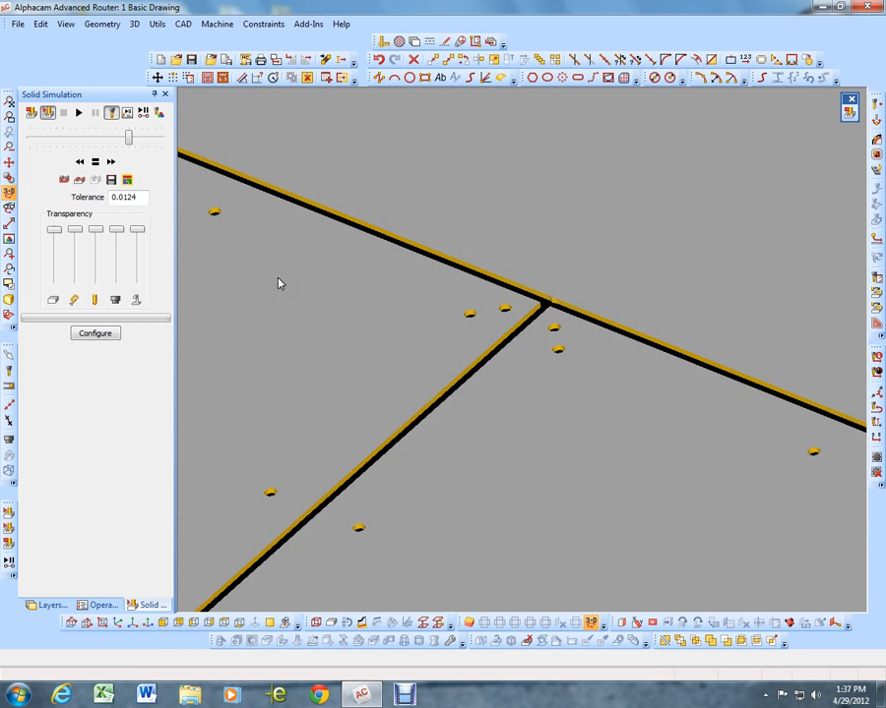
pyautogui.moveTo(409, 304); pyautogui.dragTo(410, 299, button='middle')
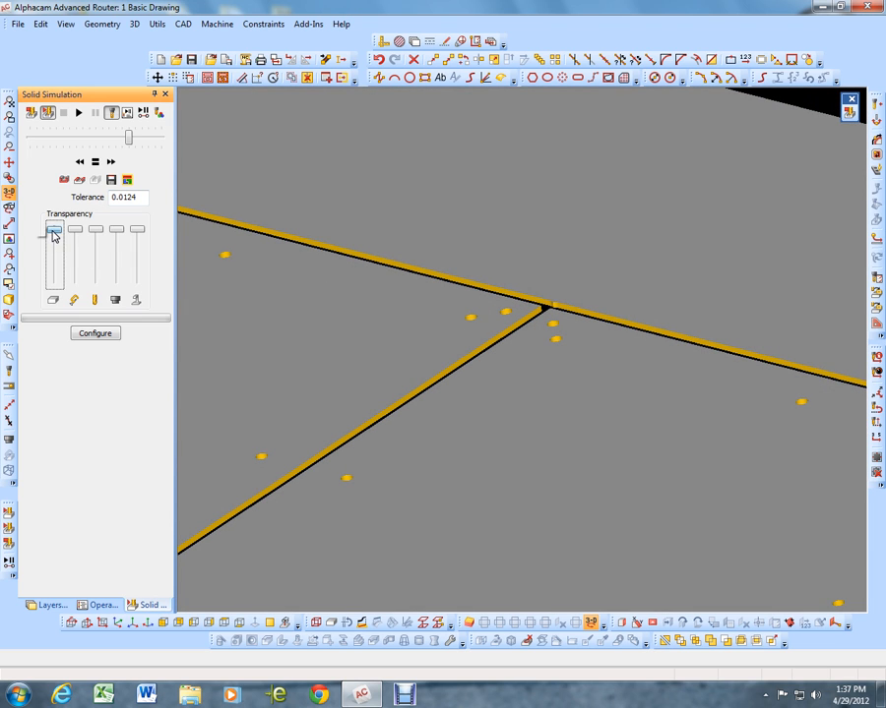
# - Make the simulated material more transparent to inspect the hole walls and cut edges, and return its transparency to 0
pyautogui.moveTo(54, 231); pyautogui.dragTo(55, 273)
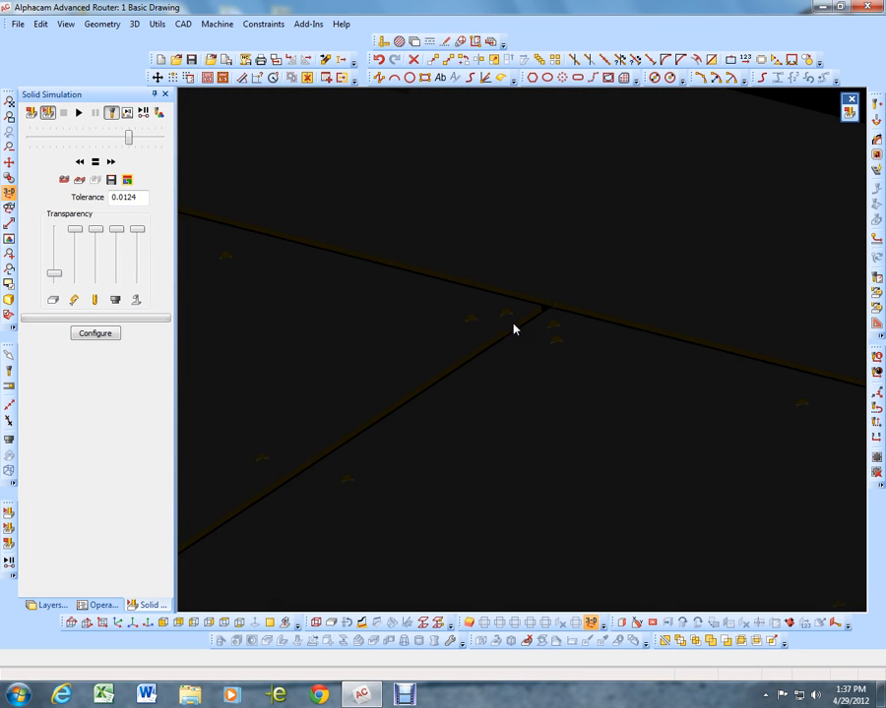
pyautogui.scroll(3, 505, 324)
pyautogui.moveTo(482, 296); pyautogui.dragTo(482, 256, button='middle')
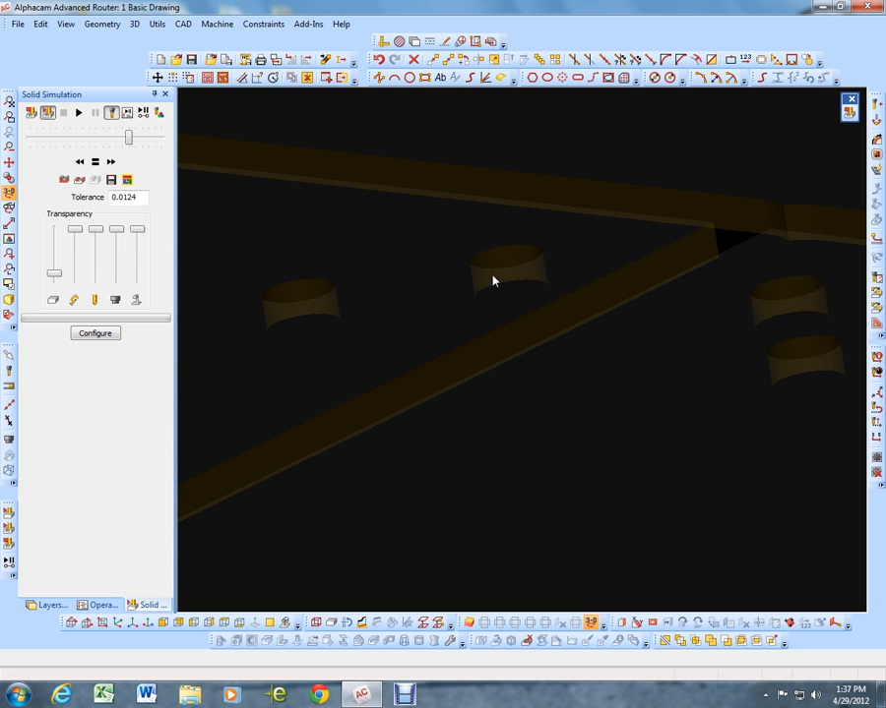
pyautogui.moveTo(492, 279)
pyautogui.mouseDown(button='middle')
pyautogui.moveTo(492, 307)
pyautogui.moveTo(494, 282)
pyautogui.mouseUp(button='middle')
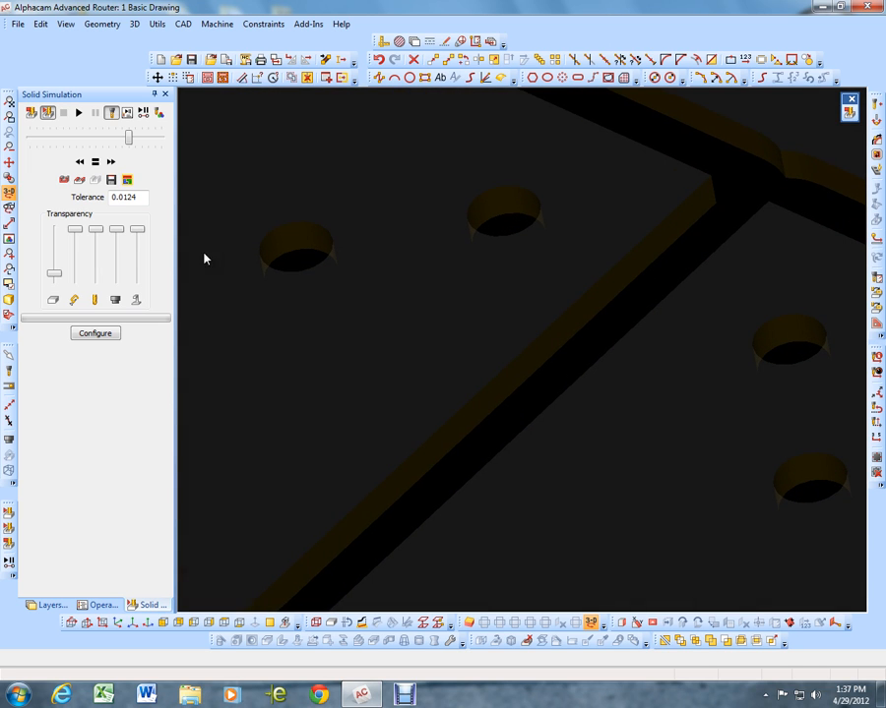
pyautogui.moveTo(54, 274); pyautogui.dragTo(54, 229)
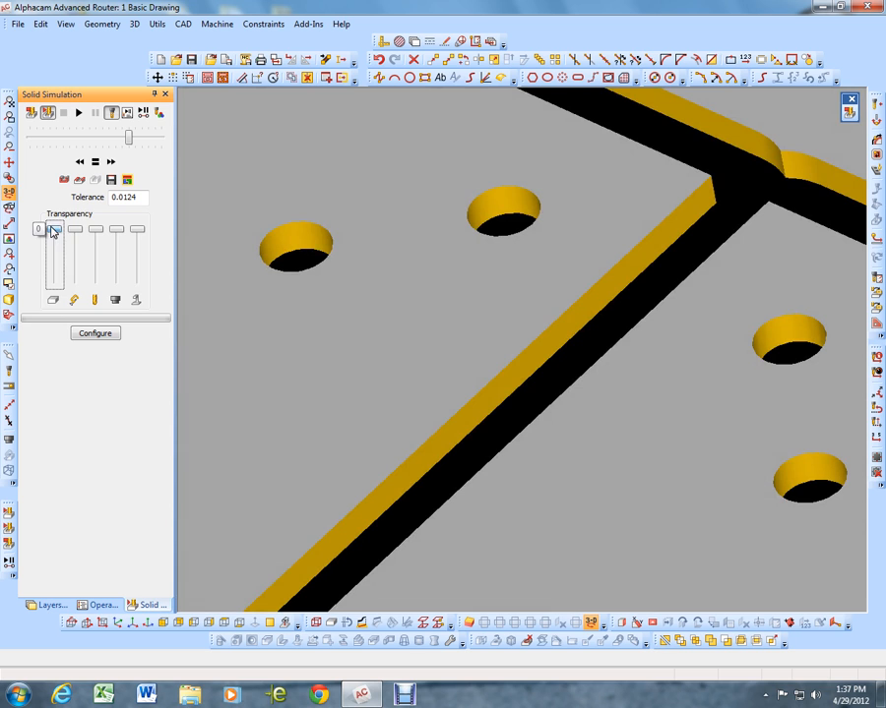
# - Close the solid simulation and undo the material definition on the sheet rectangle
pyautogui.click(9, 192)
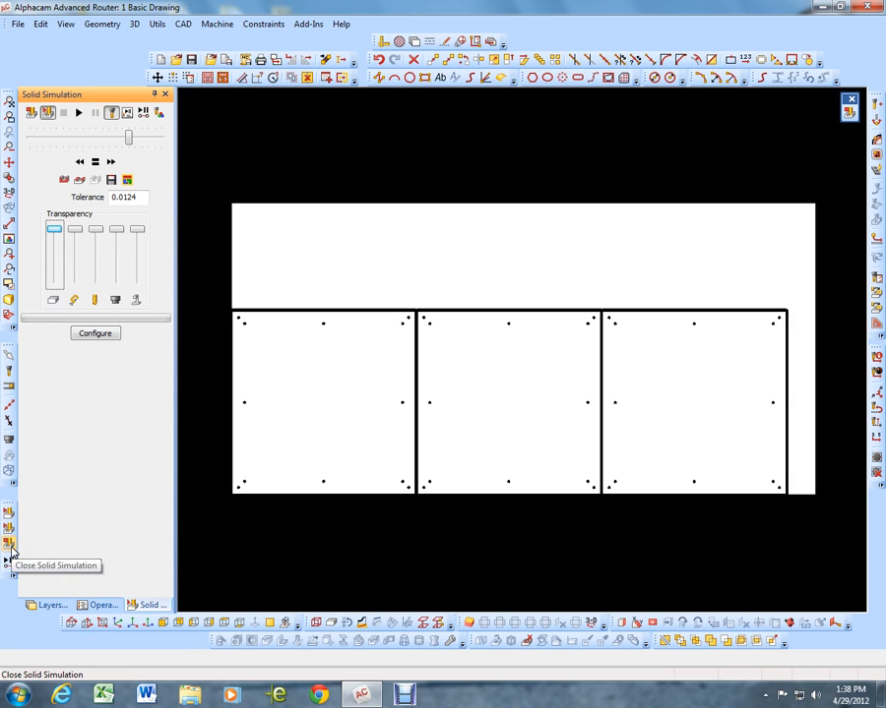
pyautogui.click(9, 545)
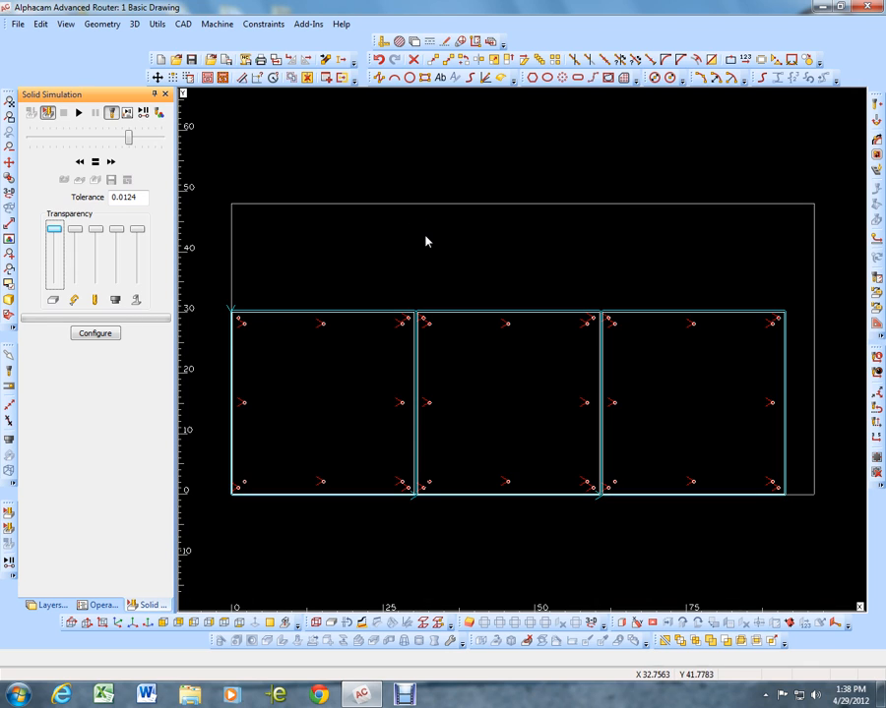
pyautogui.click(378, 61)
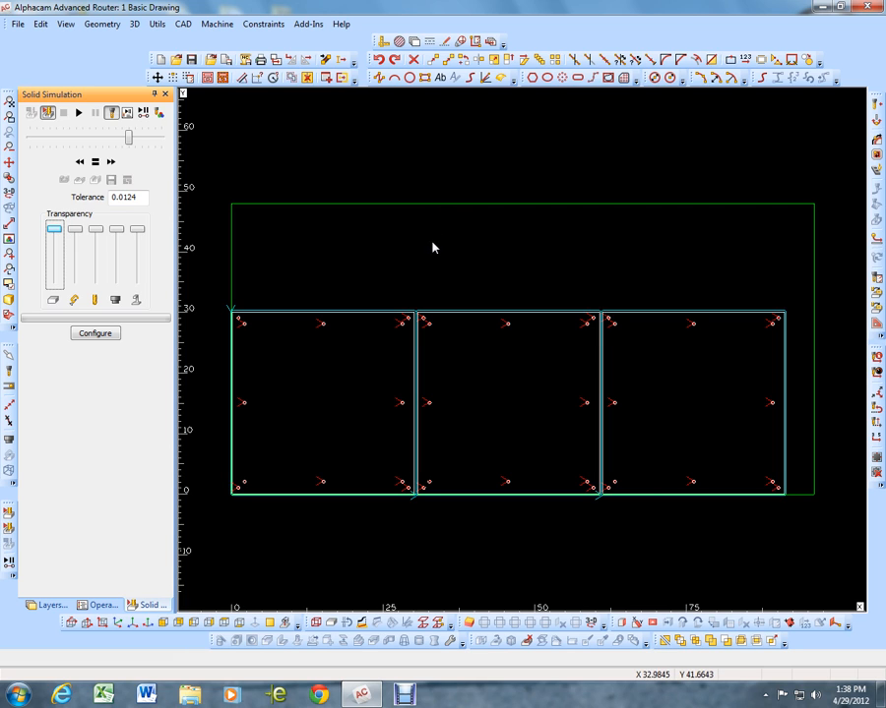
# - Save the drawing as a new Alphacam Router Drawing file named 1 Nesting
pyautogui.click(16, 25)
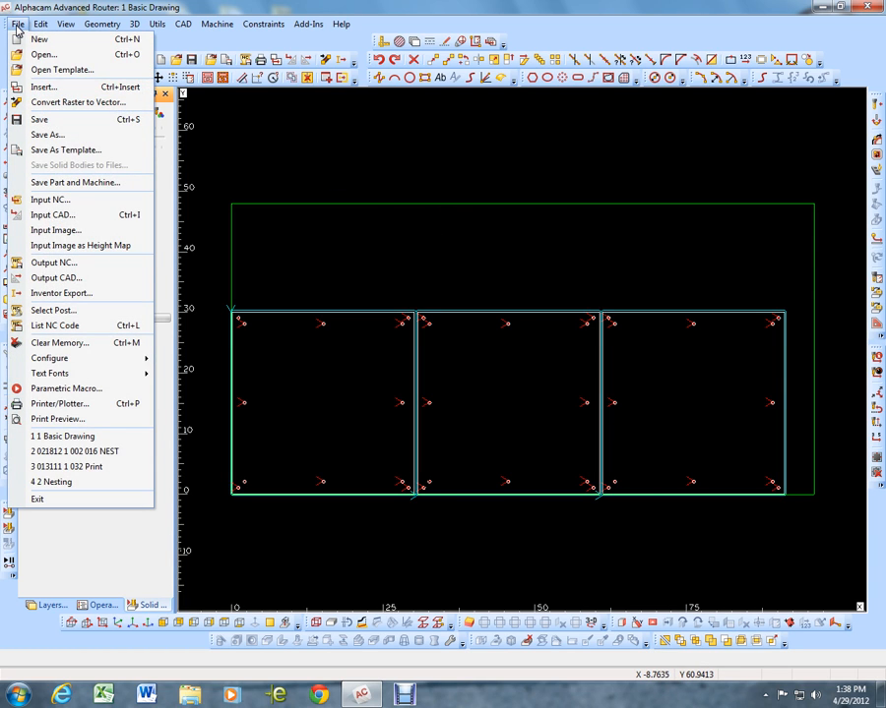
pyautogui.click(44, 135)
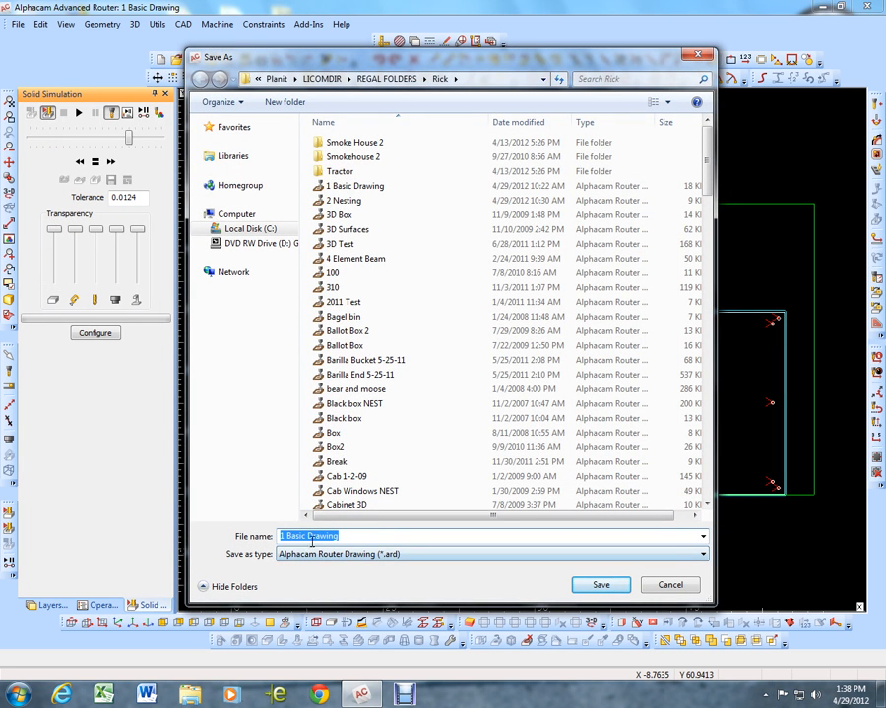
pyautogui.moveTo(350, 536); pyautogui.dragTo(301, 536)
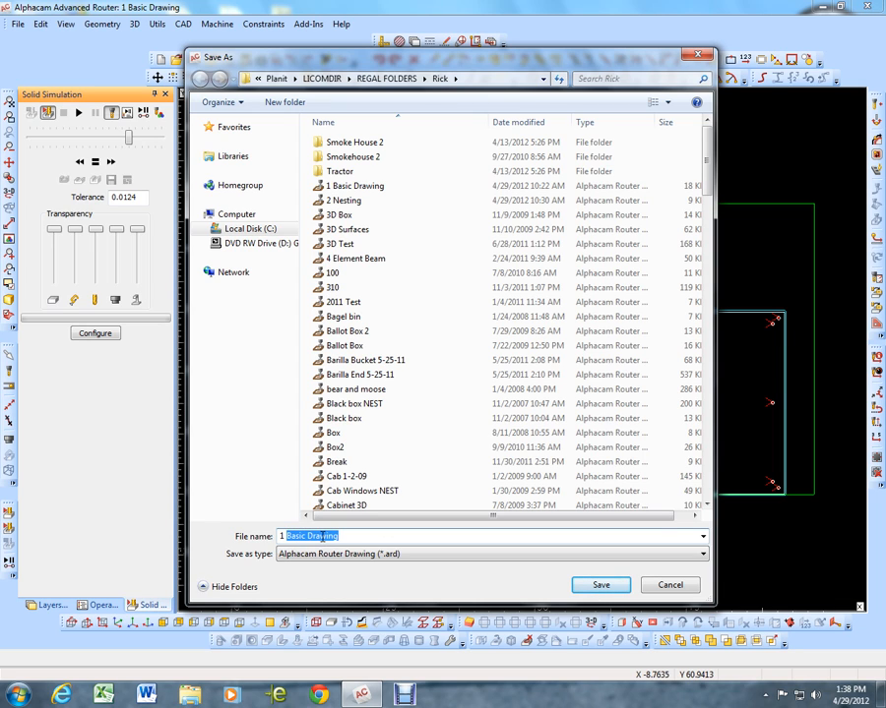
pyautogui.write('Nesting')
pyautogui.click(597, 584)
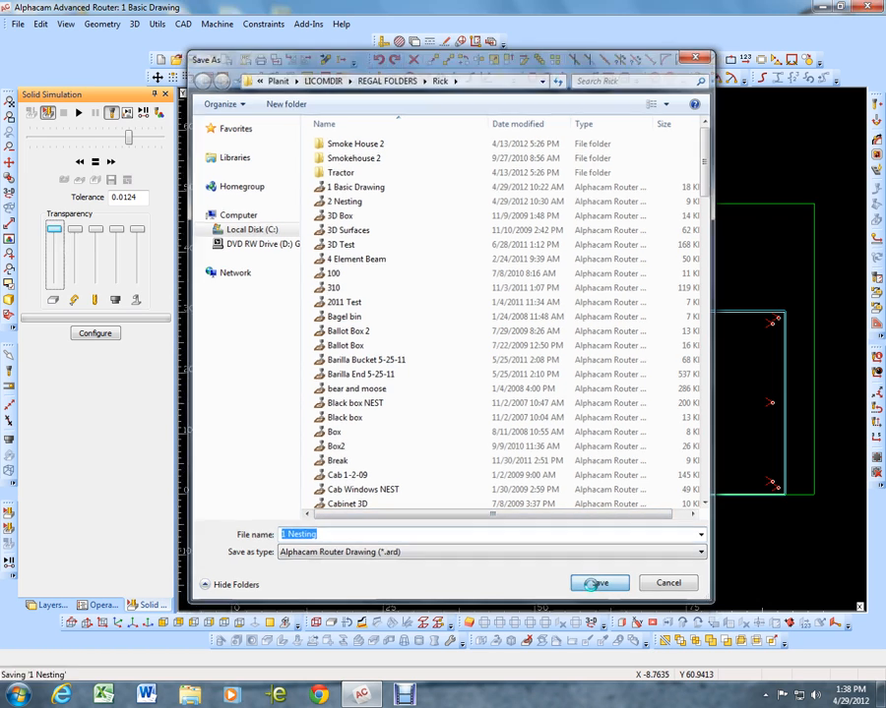